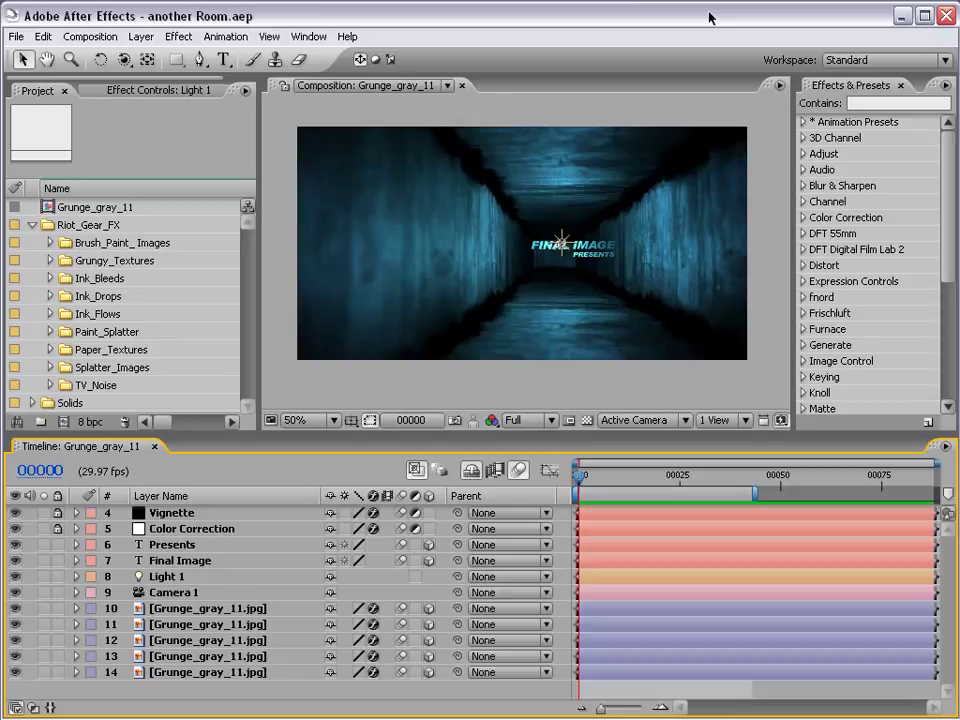
Step: Play a RAM preview of the title animation twice, then stop at frame 00034
key(KP_0)
mouse_move(579, 468)
mouse_down()
mouse_move(724, 484)
mouse_move(565, 485)
mouse_up()
key(KP_0)
drag(578, 484, 718, 482)
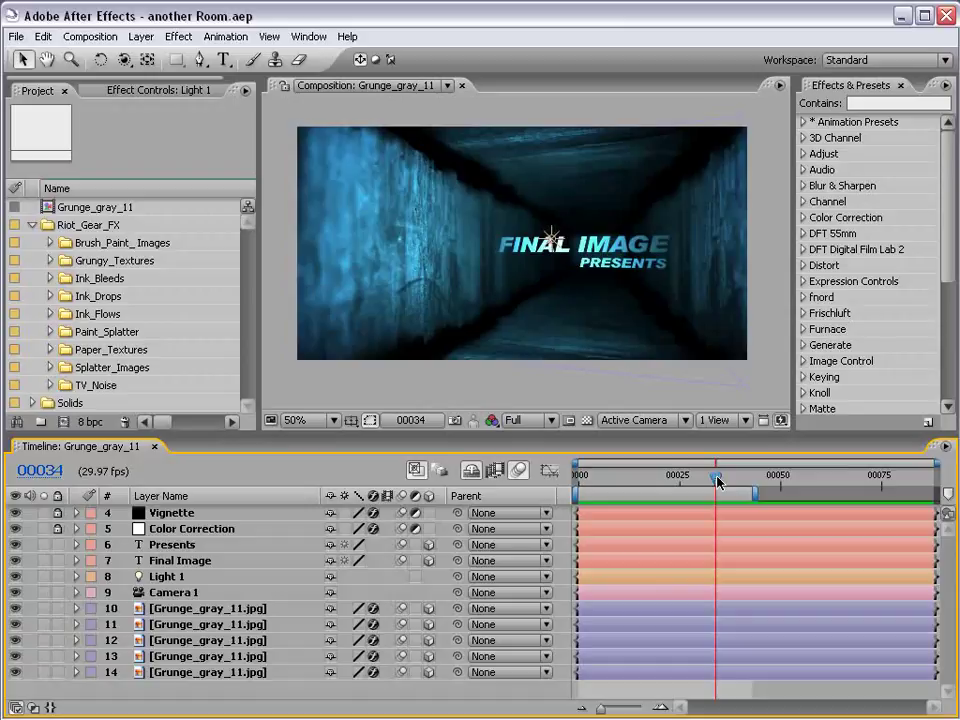
key(backslash)
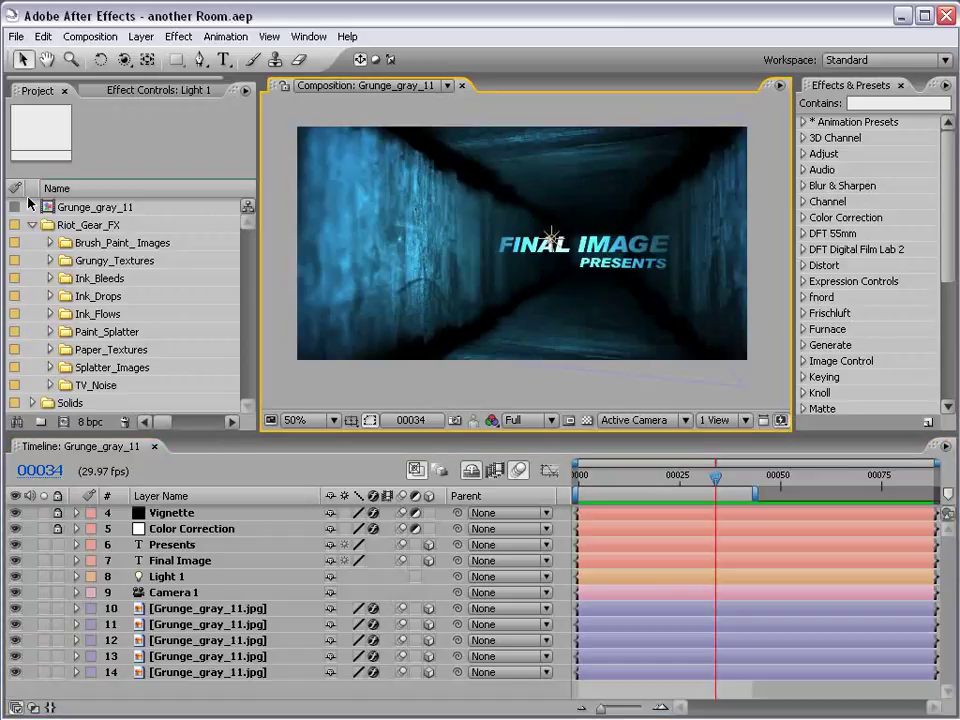
Step: Open Grunge_gray_11.jpg from the Grungy_Textures > Low > Grayscale folder
click(50, 261)
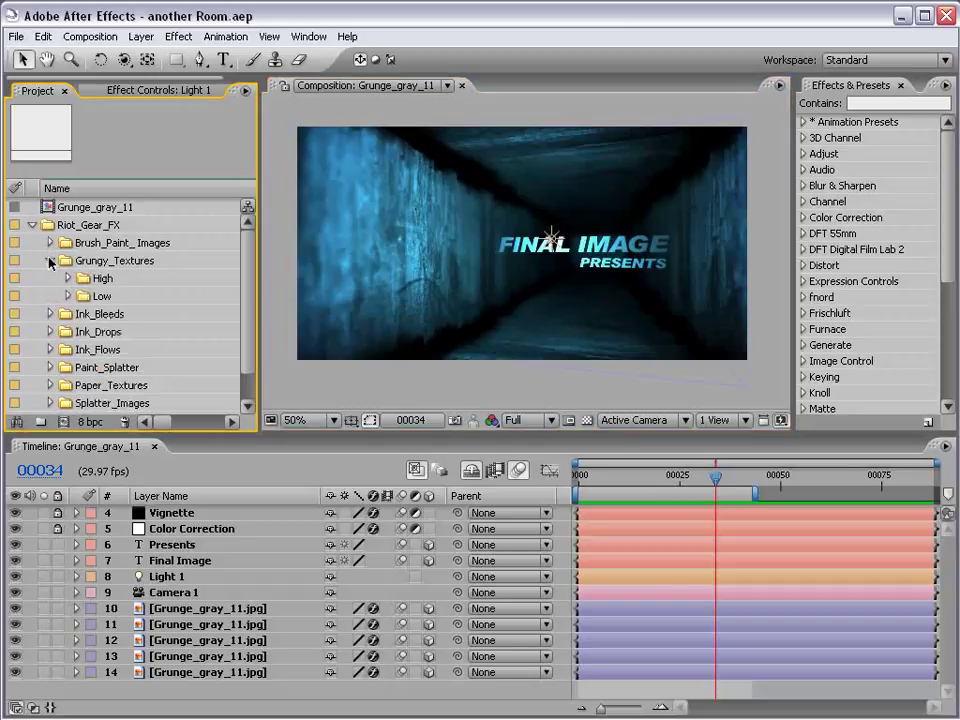
click(68, 296)
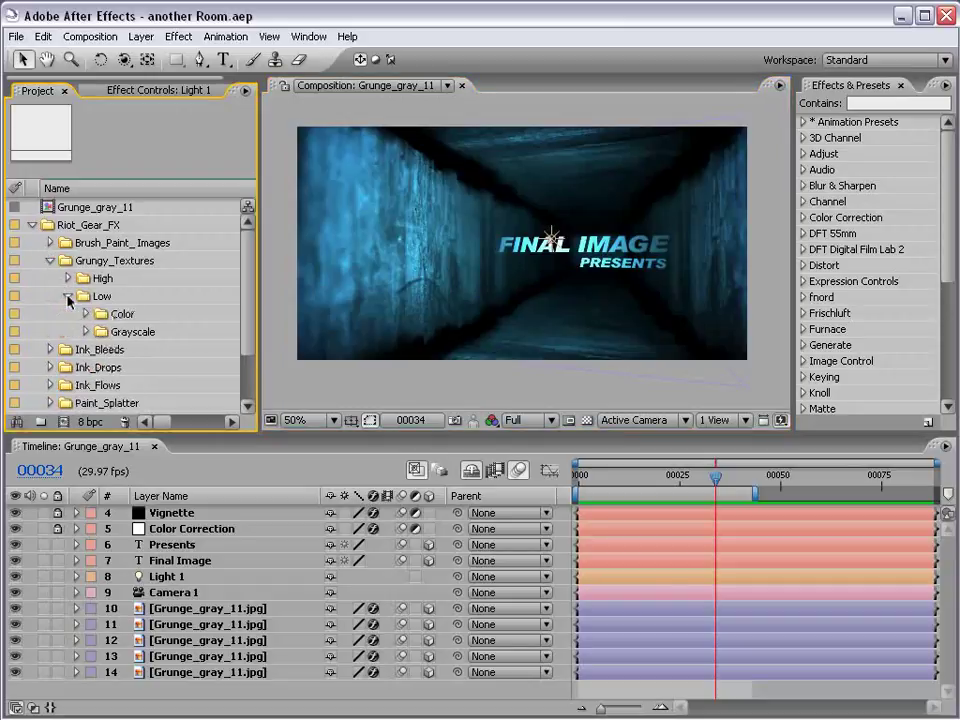
click(86, 331)
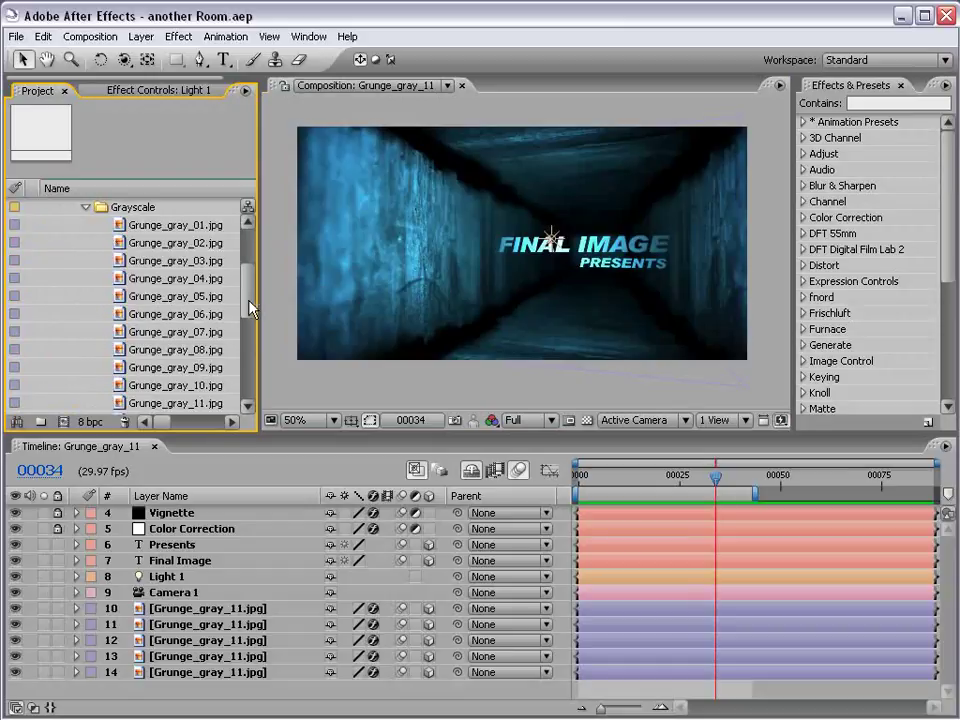
drag(248, 304, 250, 318)
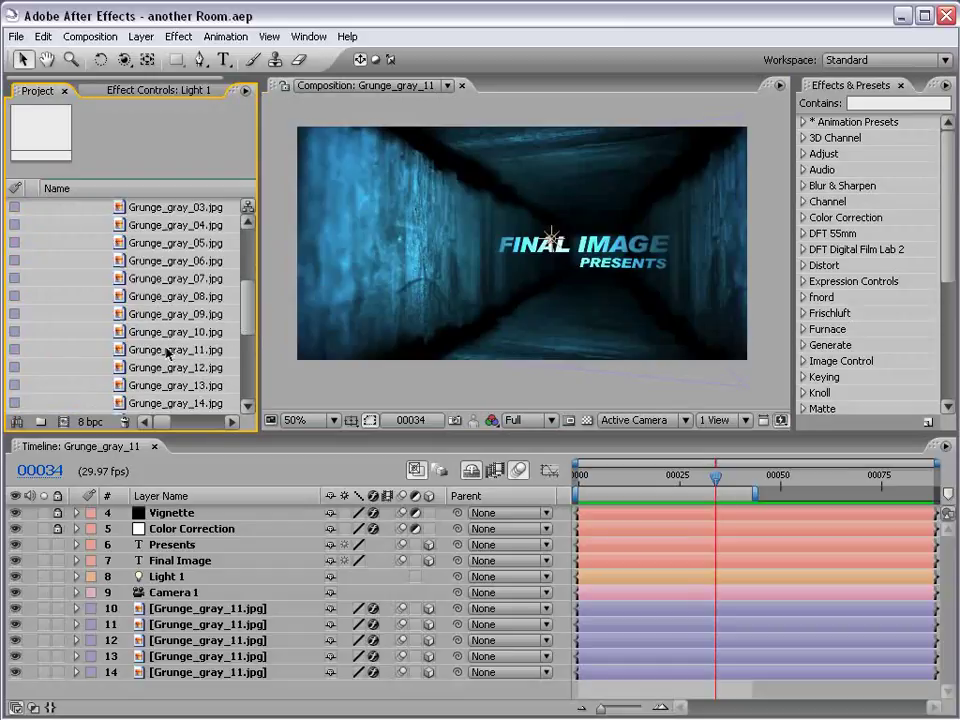
click(132, 350)
double_click(128, 349)
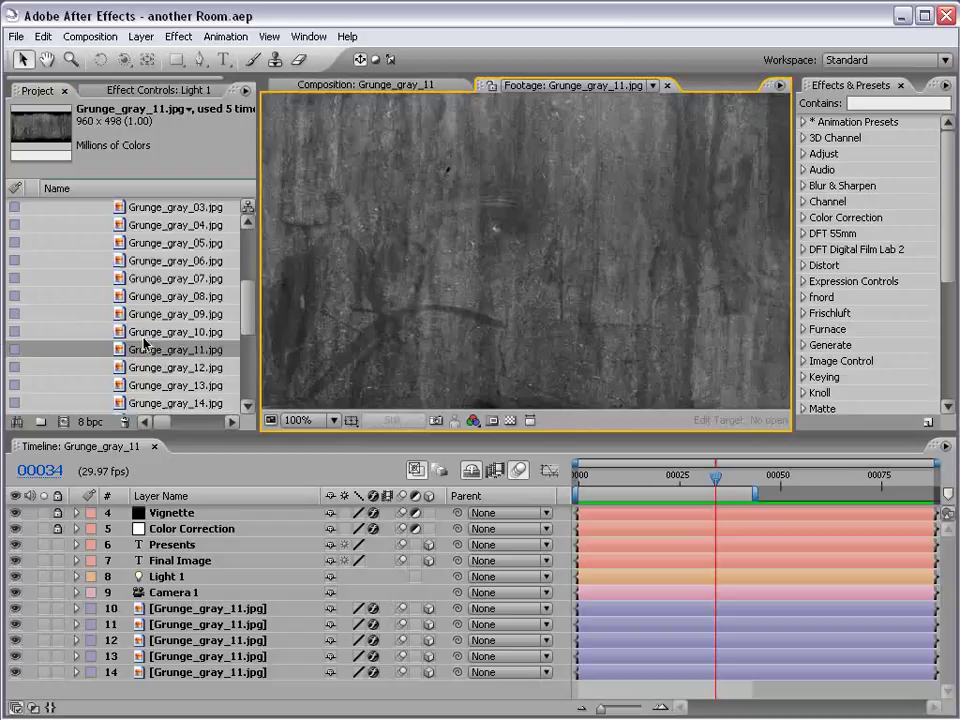
Step: Make the new composition Grunge_gray_12 from Grunge_gray_11.jpg
scroll(452, 242, up, 2)
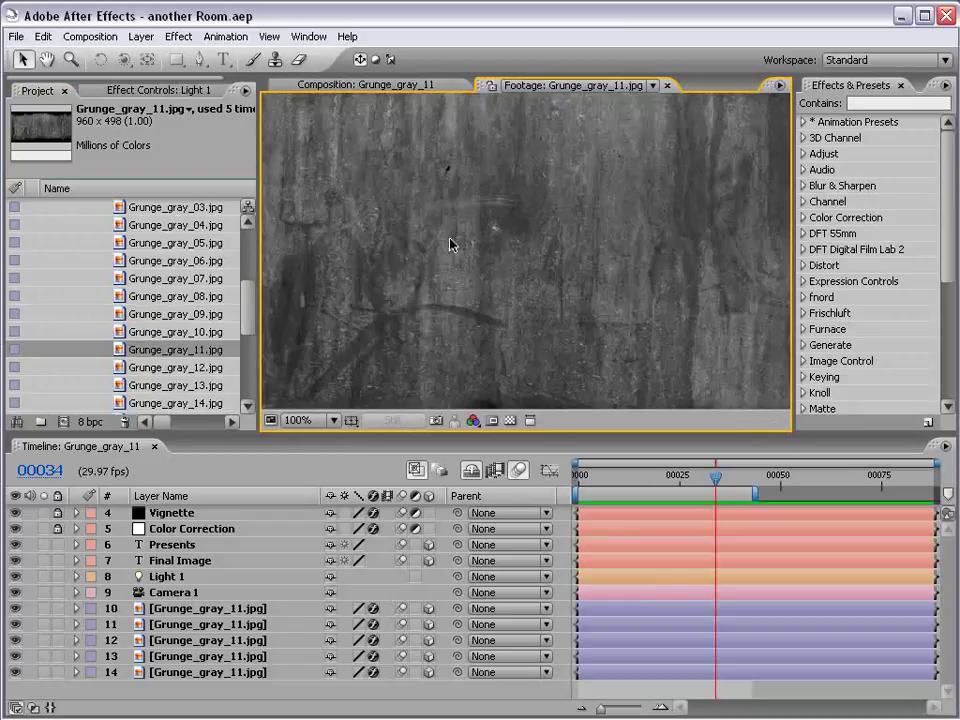
scroll(448, 253, down, 2)
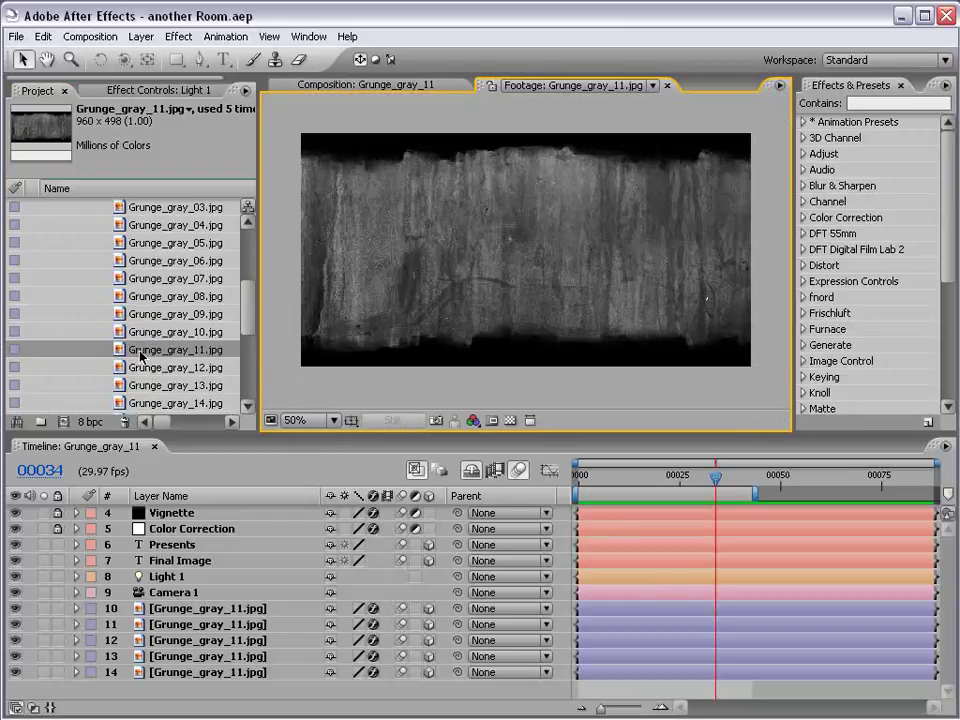
drag(183, 355, 67, 425)
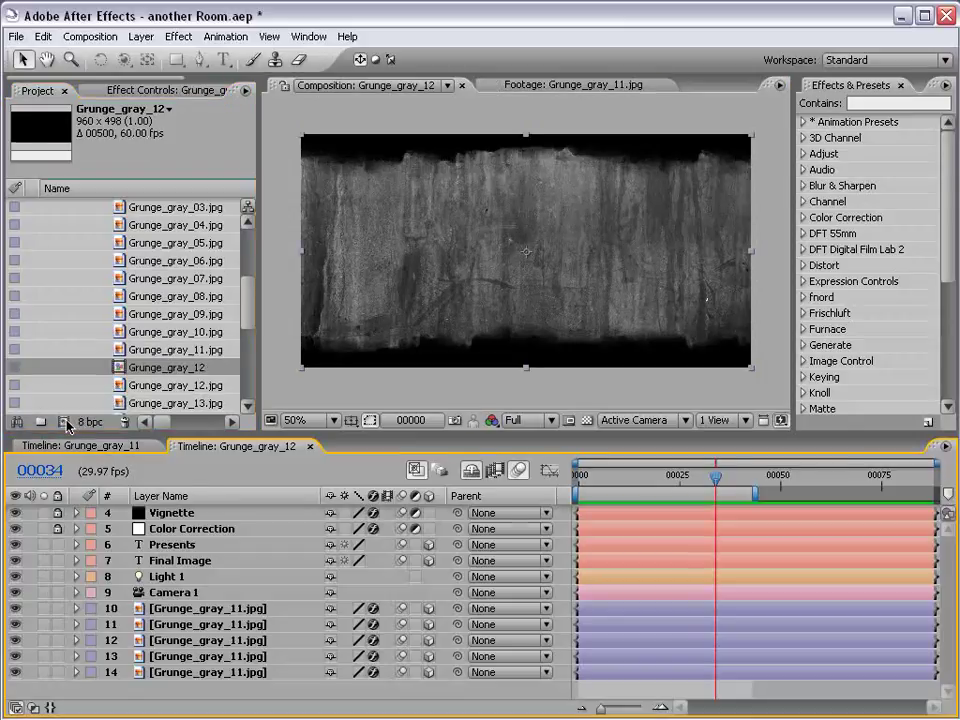
click(645, 590)
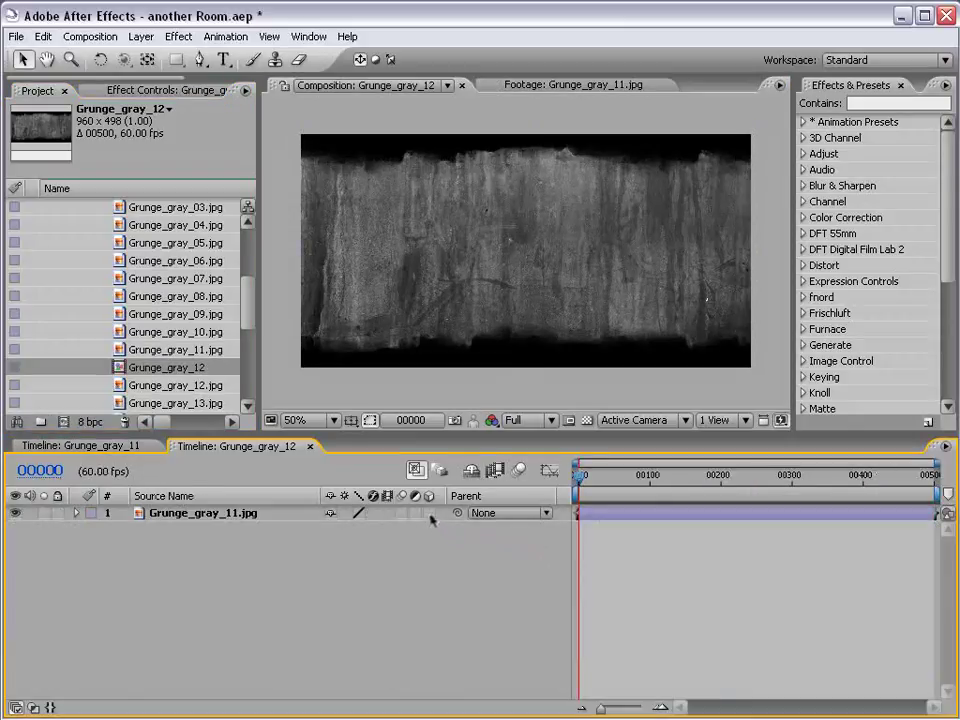
Step: Rotate the texture layer to 0°, 270°, 0° and move it left as the left wall
click(613, 514)
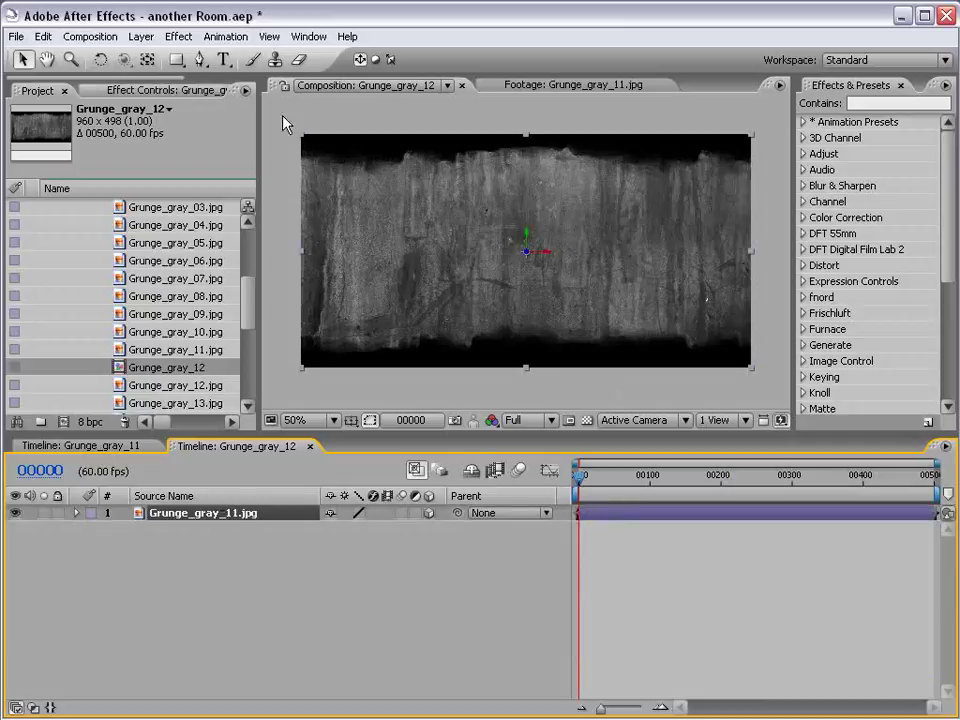
click(100, 60)
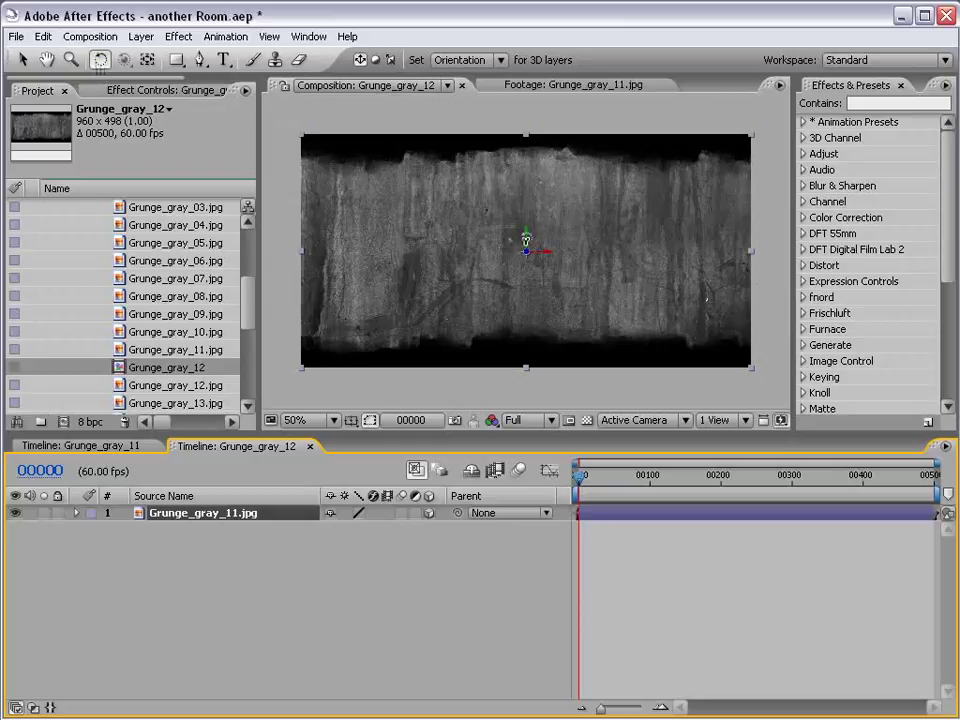
key(r)
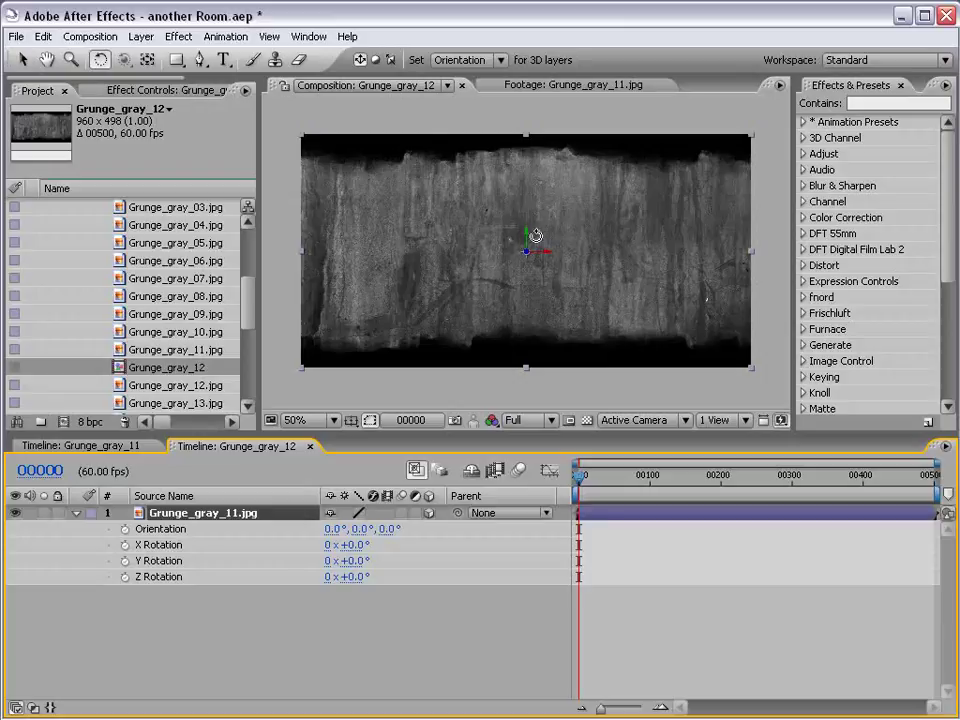
drag(527, 240, 560, 240)
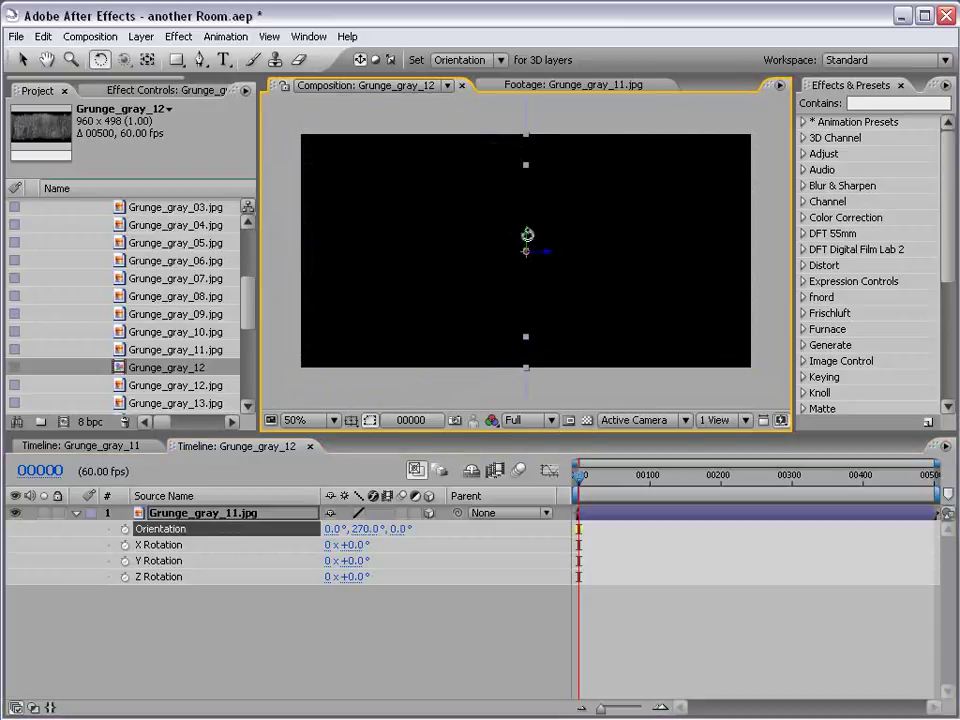
key(v)
drag(541, 252, 390, 253)
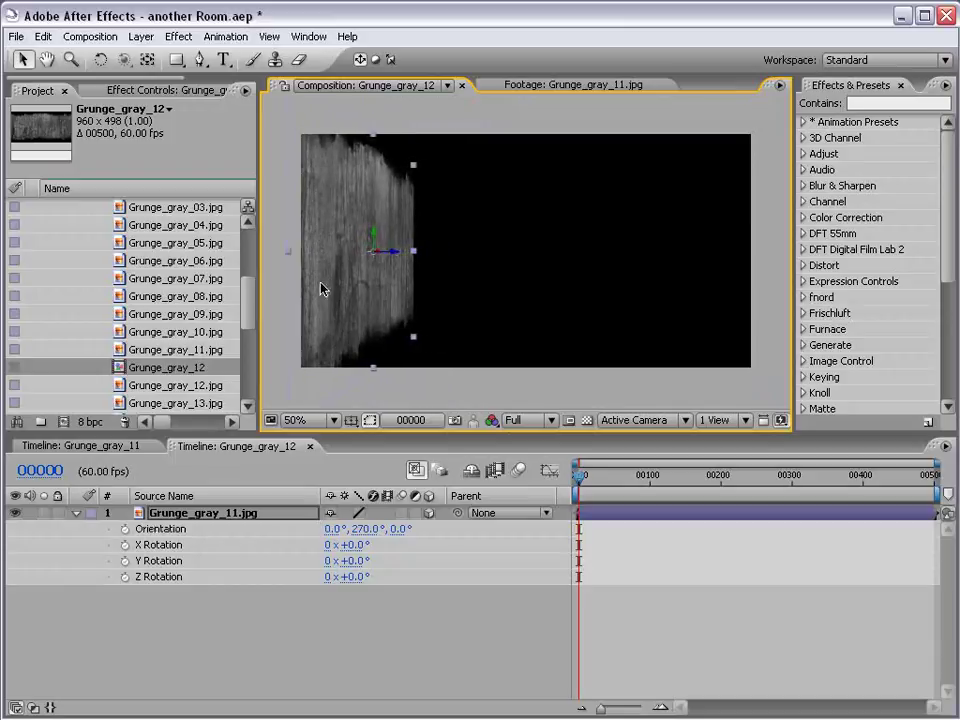
click(265, 548)
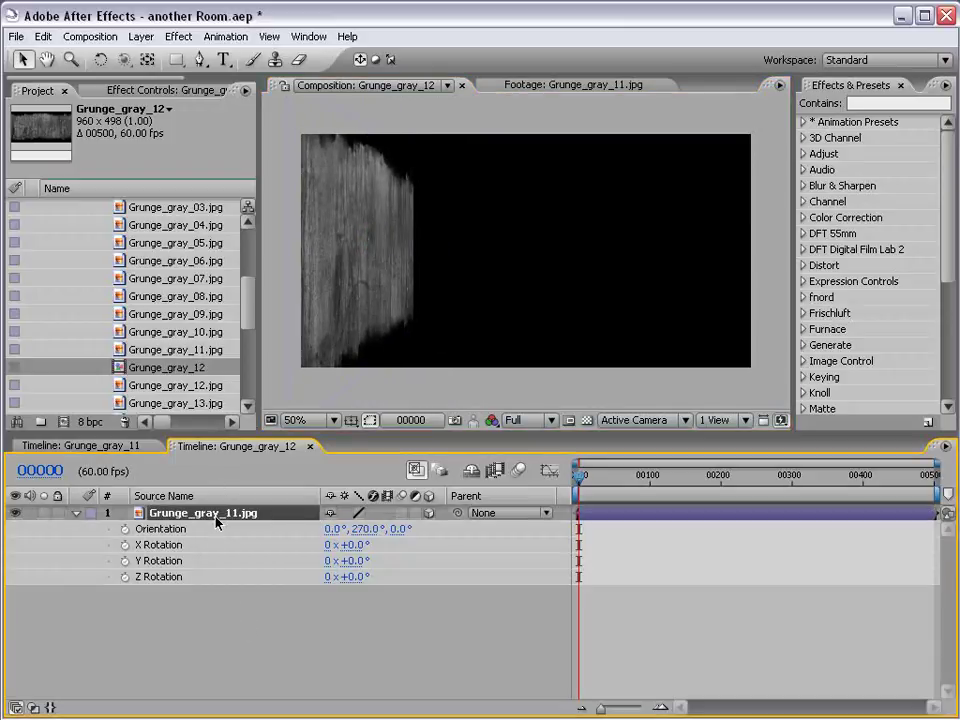
Step: Duplicate the left wall and move the copy right as the right wall
click(216, 515)
click(44, 37)
click(85, 201)
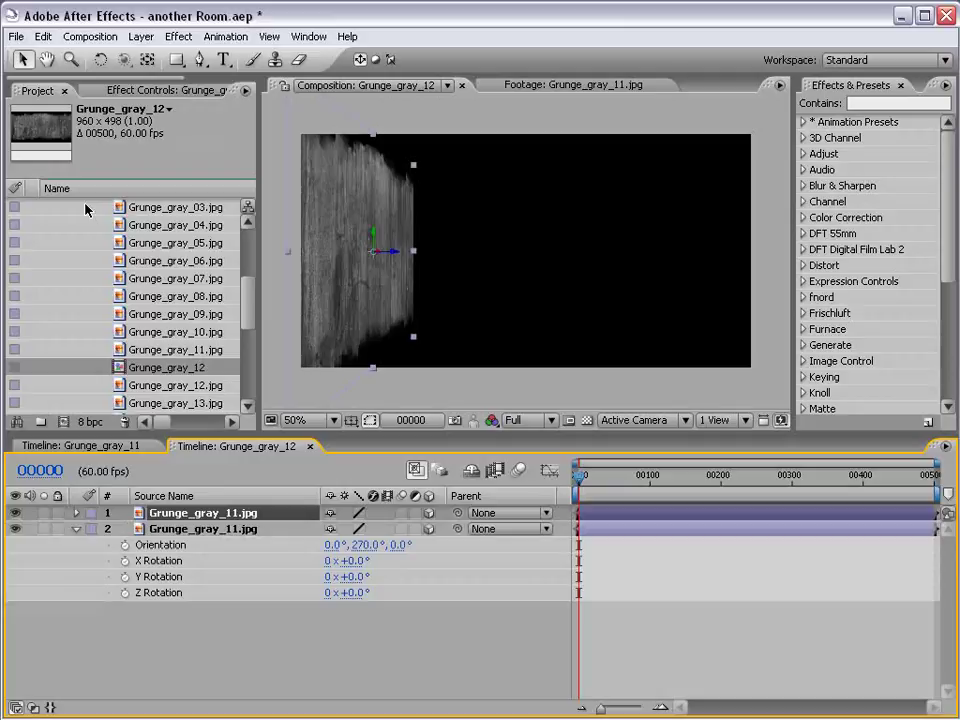
drag(393, 256, 707, 257)
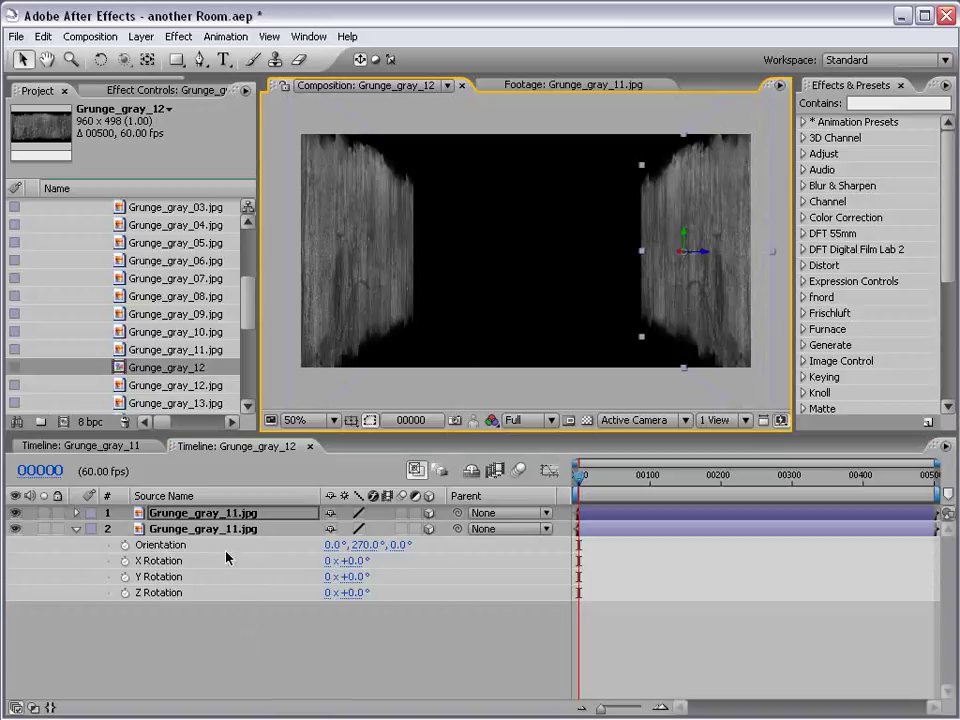
Step: Duplicate the wall again, rotate it flat and lower it as the floor
click(218, 516)
key(ctrl+d)
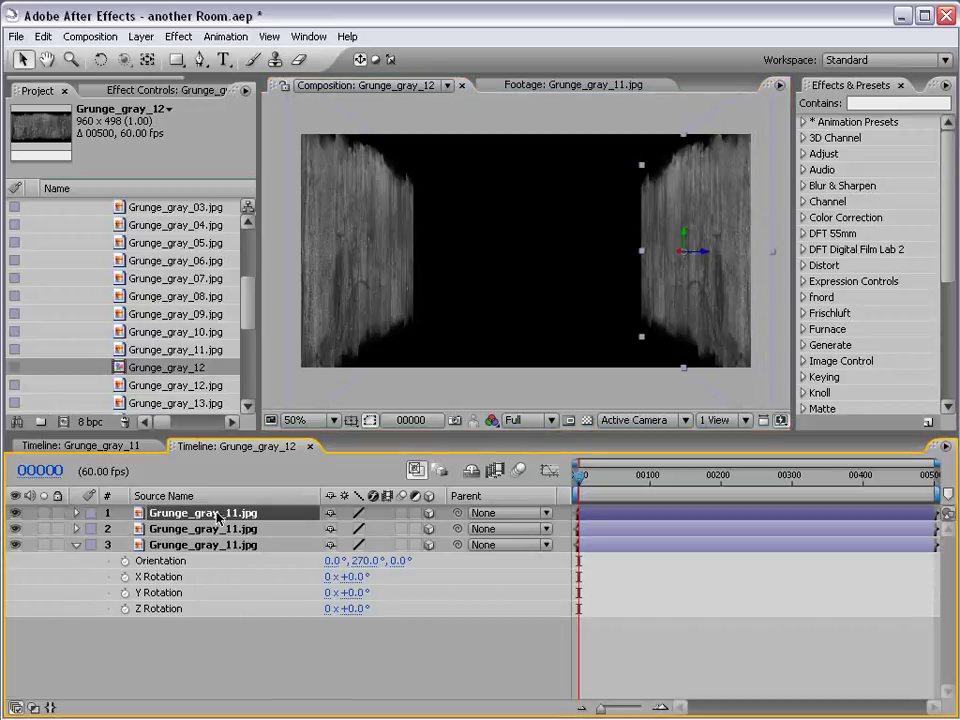
key(w)
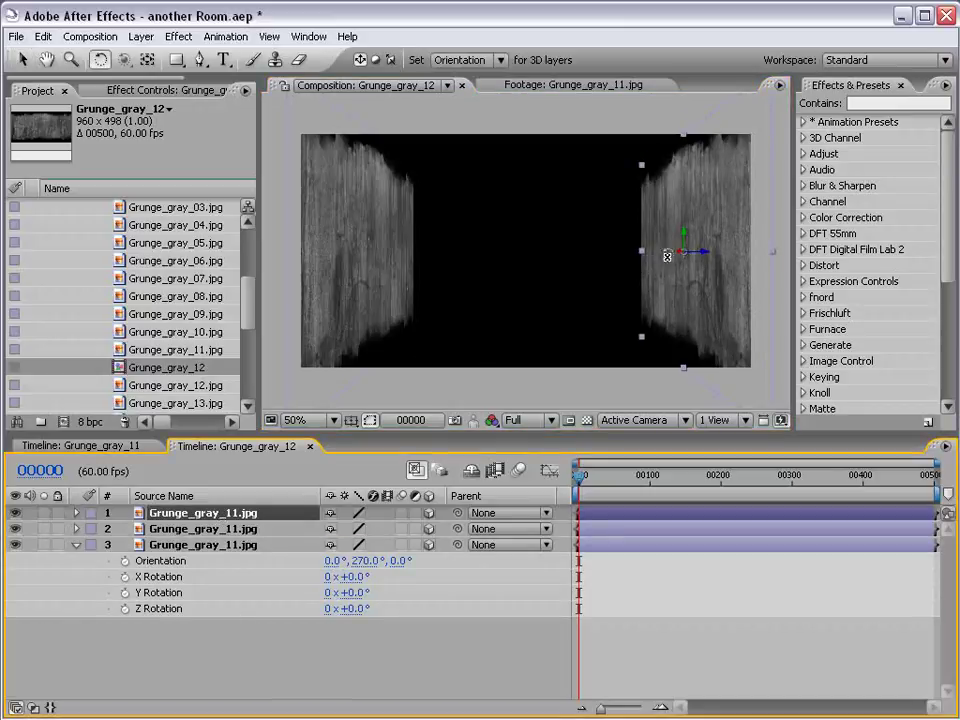
drag(696, 255, 664, 284)
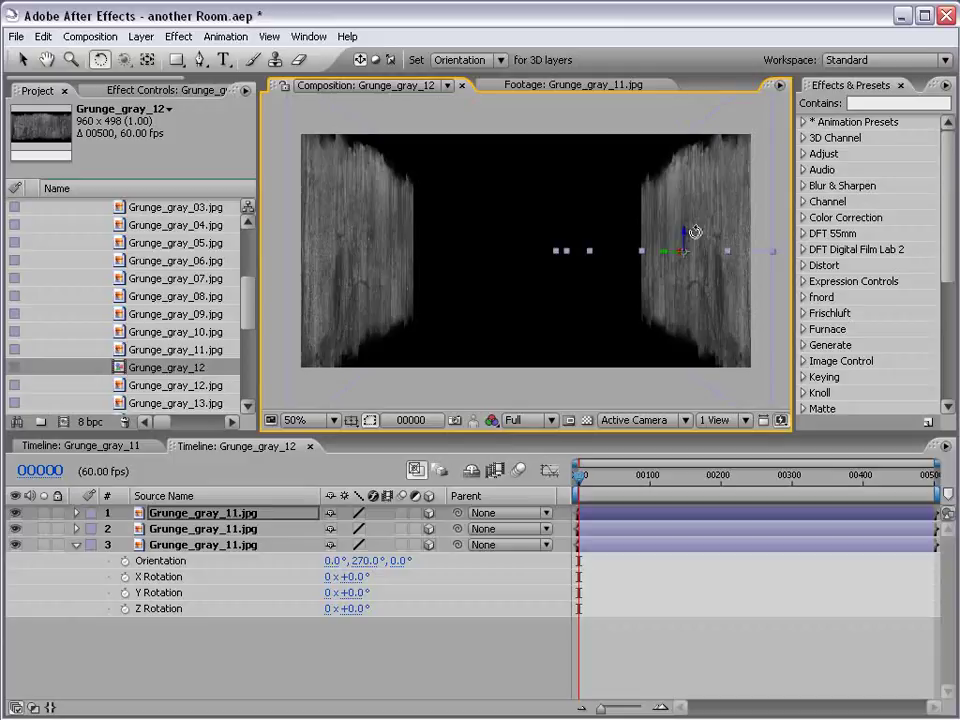
key(v)
drag(686, 244, 524, 318)
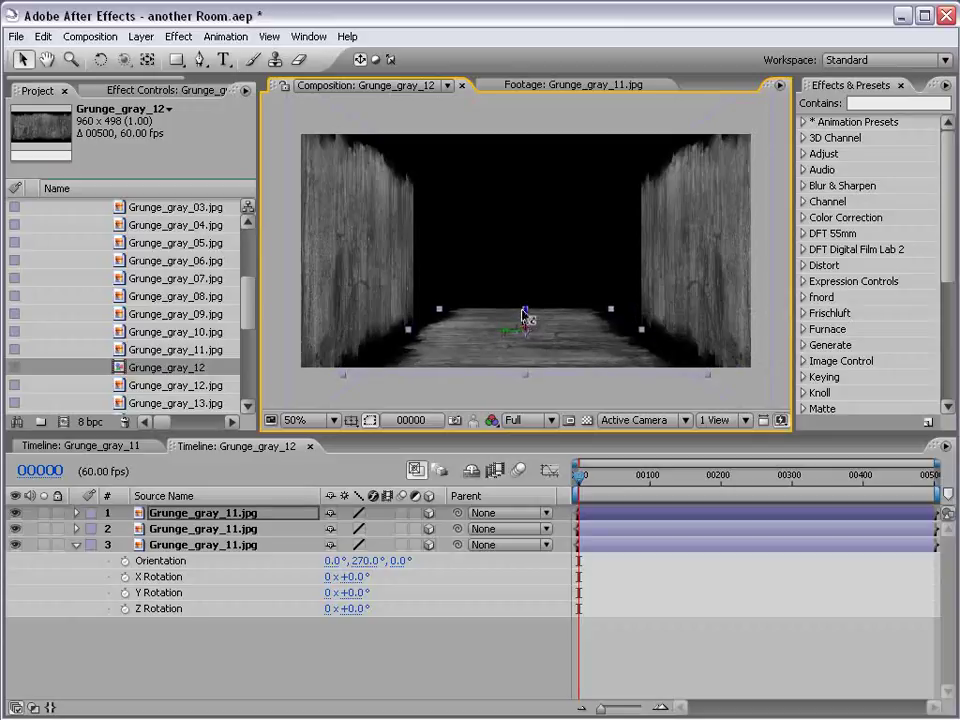
Step: Turn on the transparency grid and nudge both walls to meet the floor
click(587, 420)
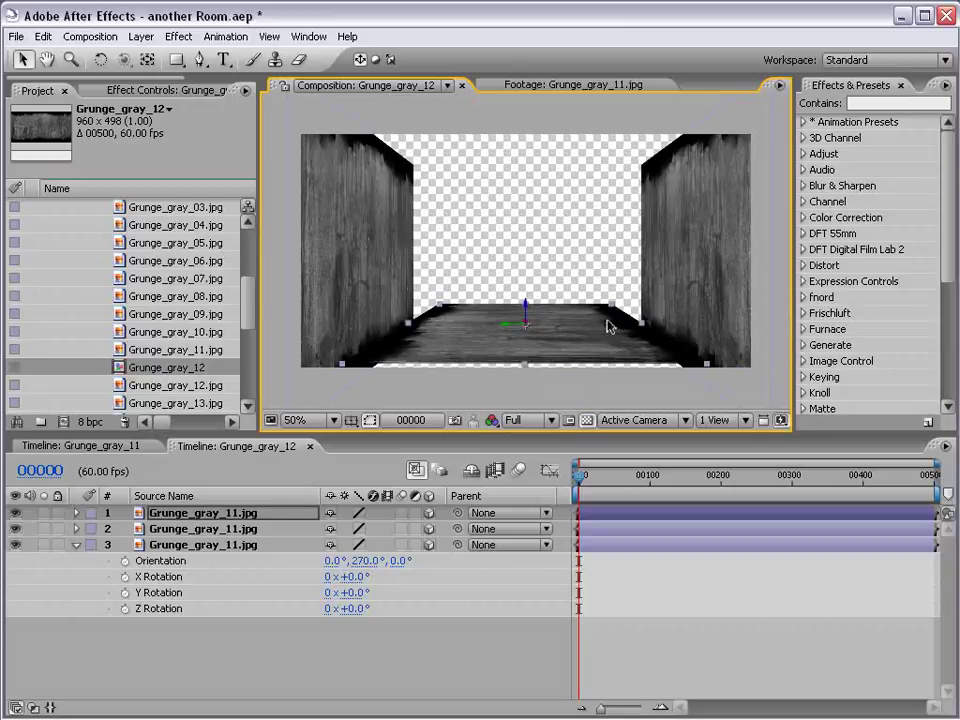
click(678, 288)
drag(703, 257, 641, 208)
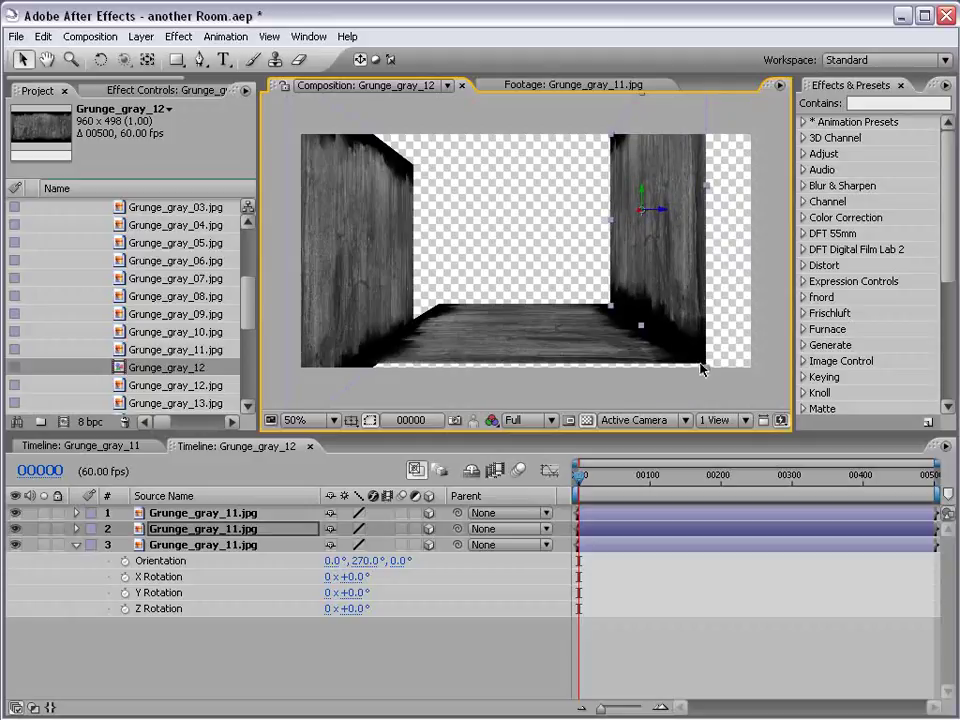
click(370, 272)
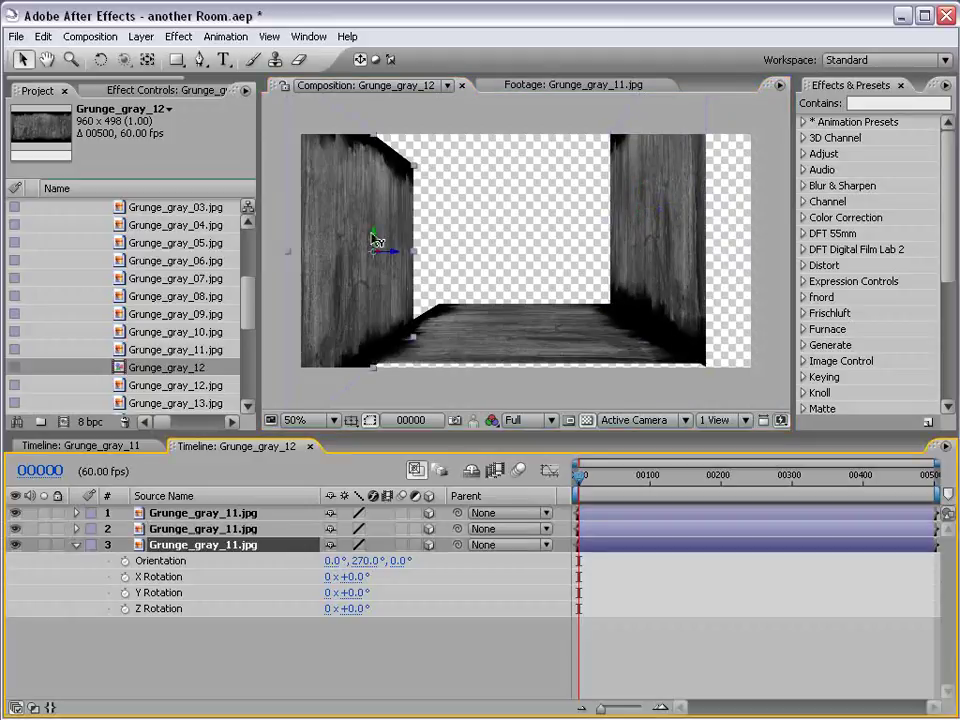
drag(373, 240, 410, 205)
click(640, 212)
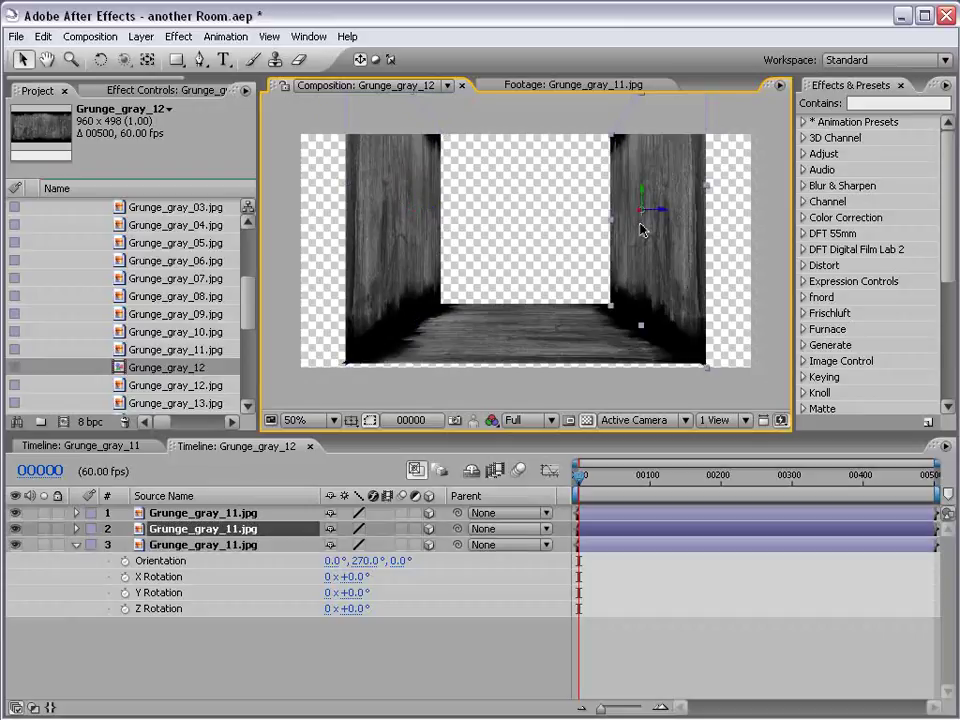
drag(645, 201, 646, 200)
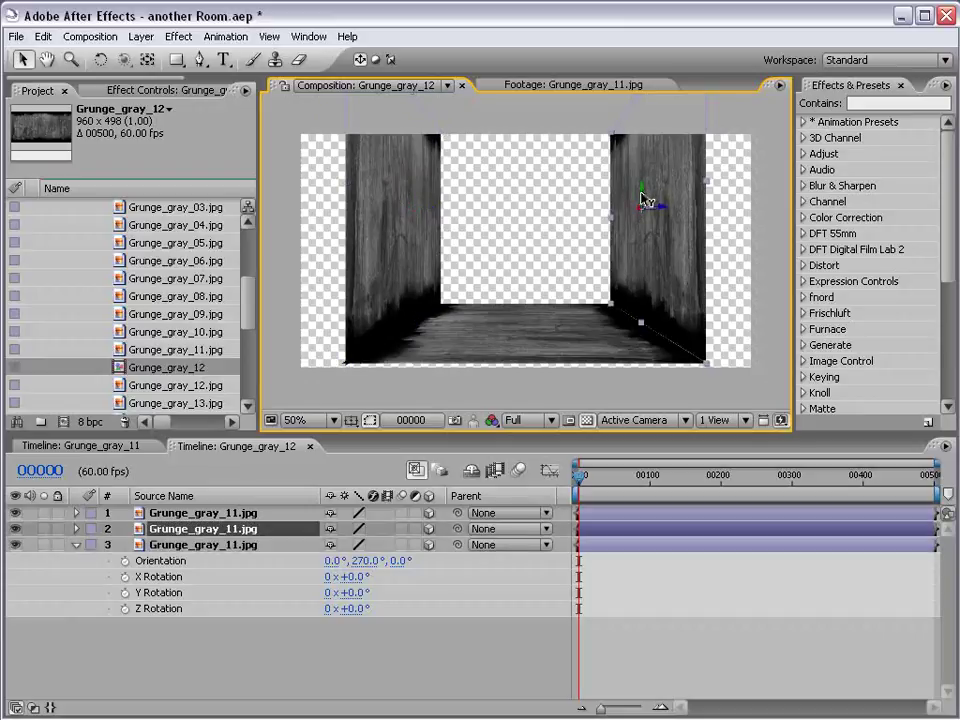
click(440, 483)
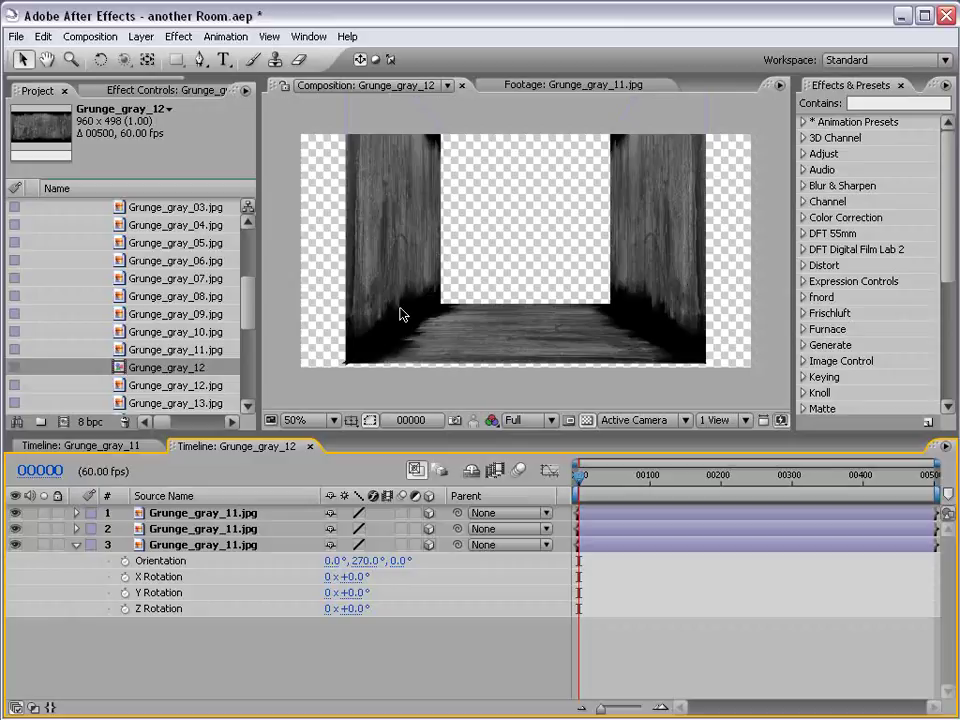
click(456, 343)
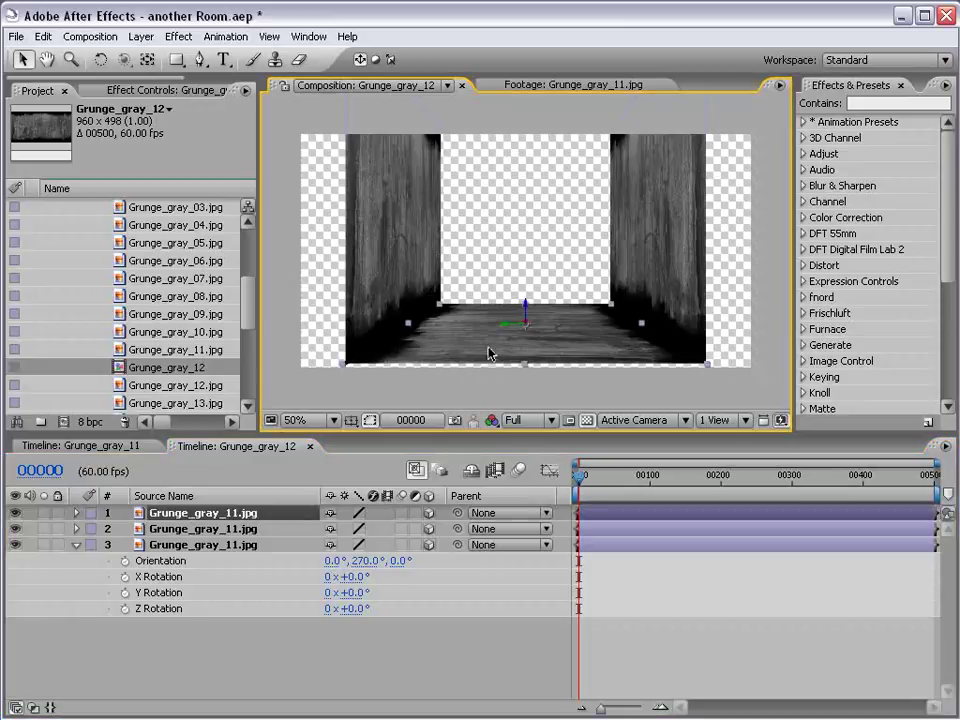
Step: Duplicate the floor and raise the copy to form the ceiling
click(43, 36)
click(133, 203)
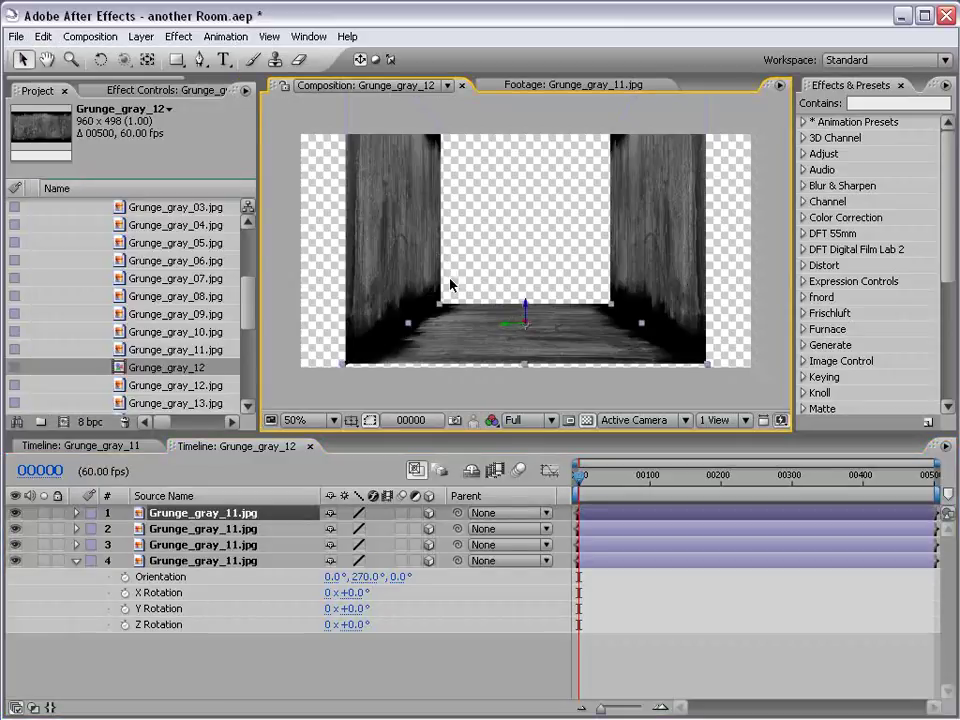
drag(527, 315, 508, 78)
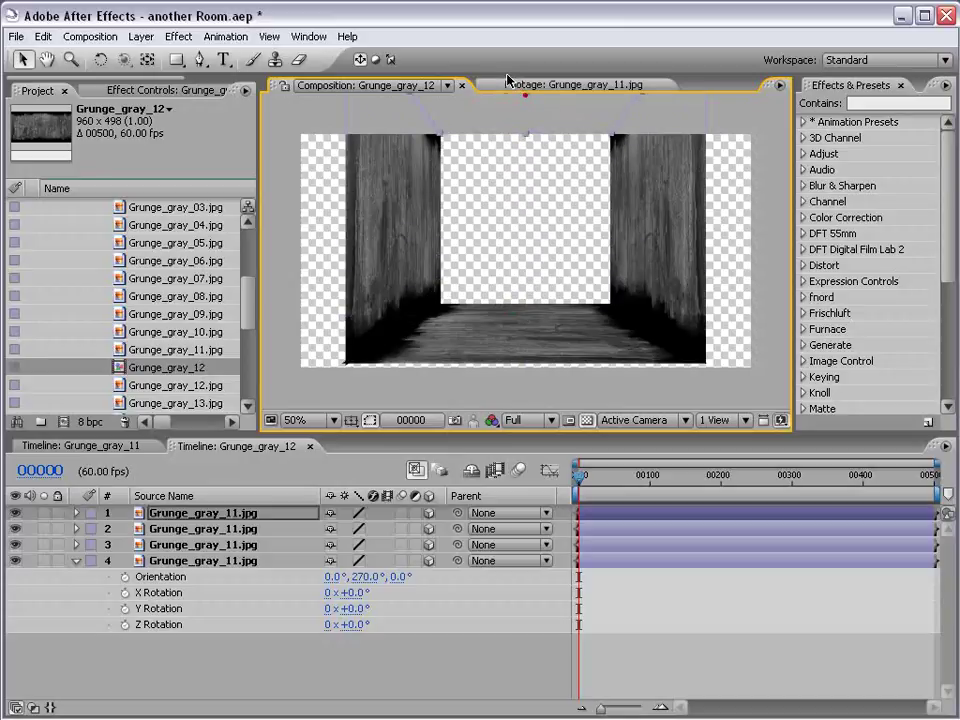
drag(568, 216, 541, 255)
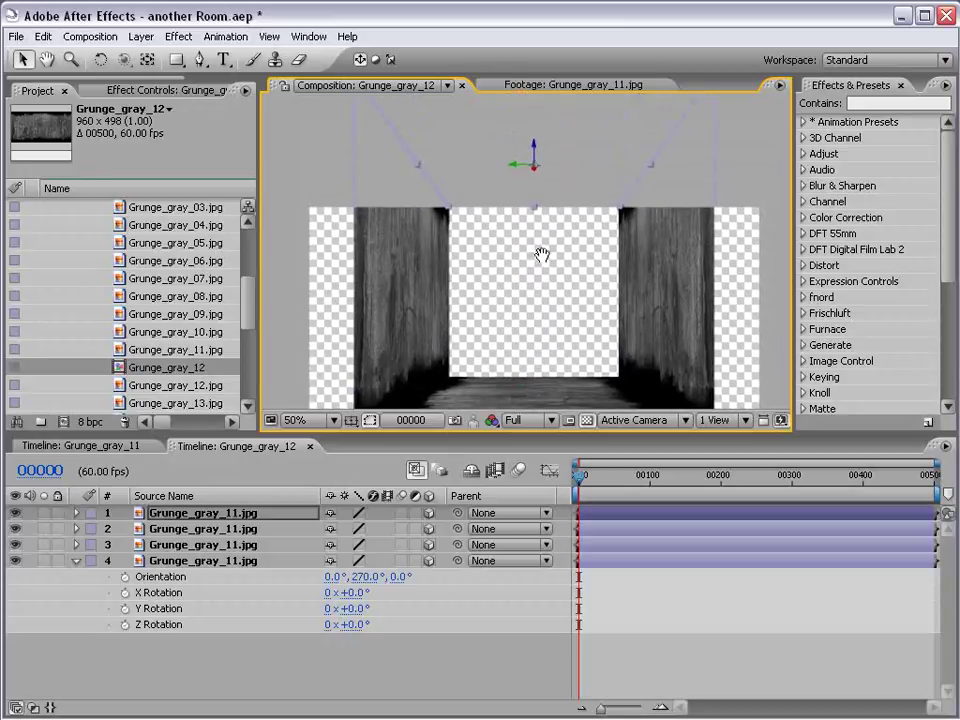
Step: Add a new camera layer using the 35mm preset
click(141, 36)
mouse_move(150, 57)
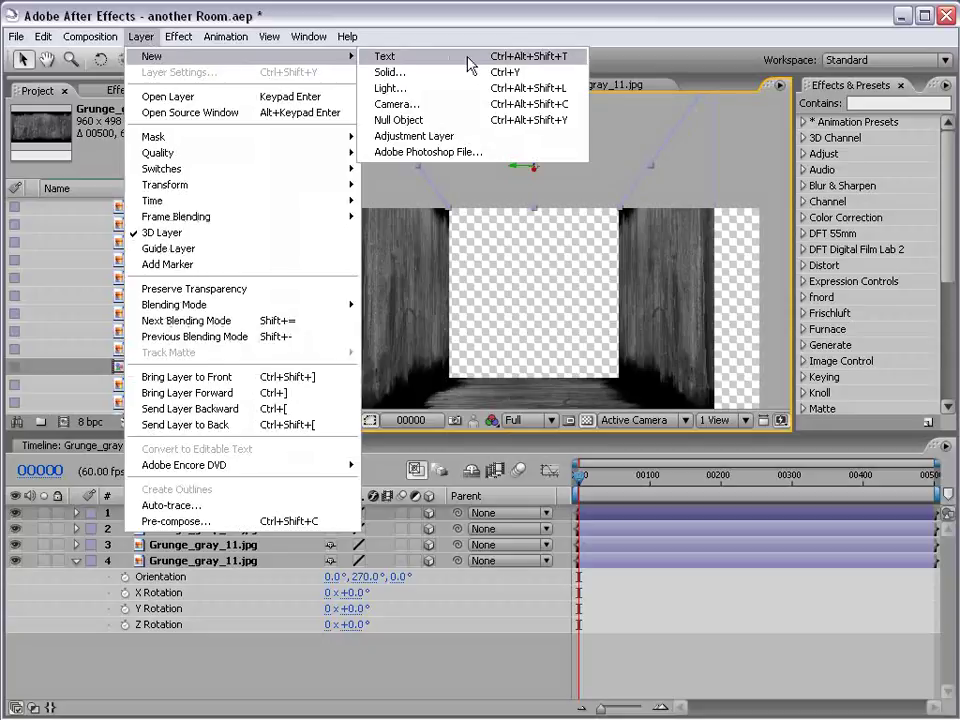
click(392, 101)
drag(895, 243, 328, 150)
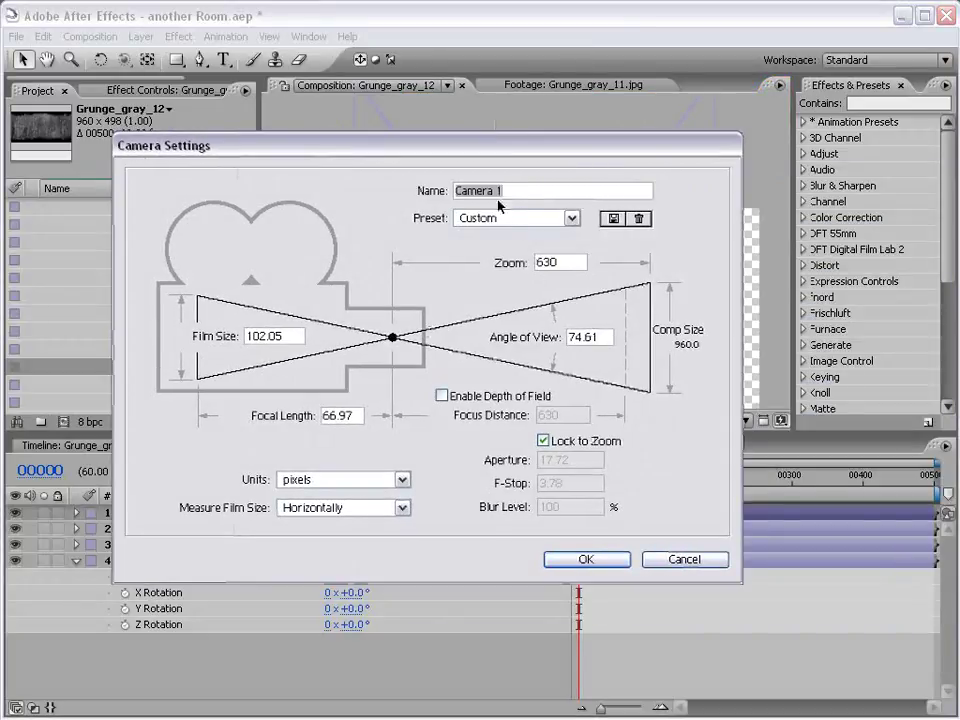
click(571, 218)
click(475, 307)
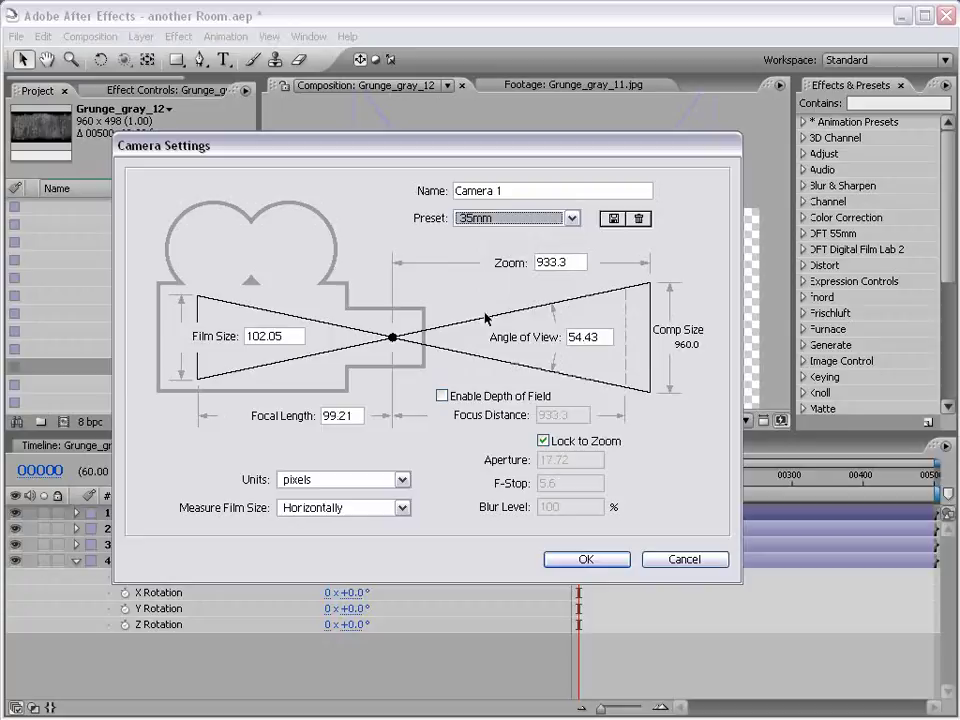
click(586, 559)
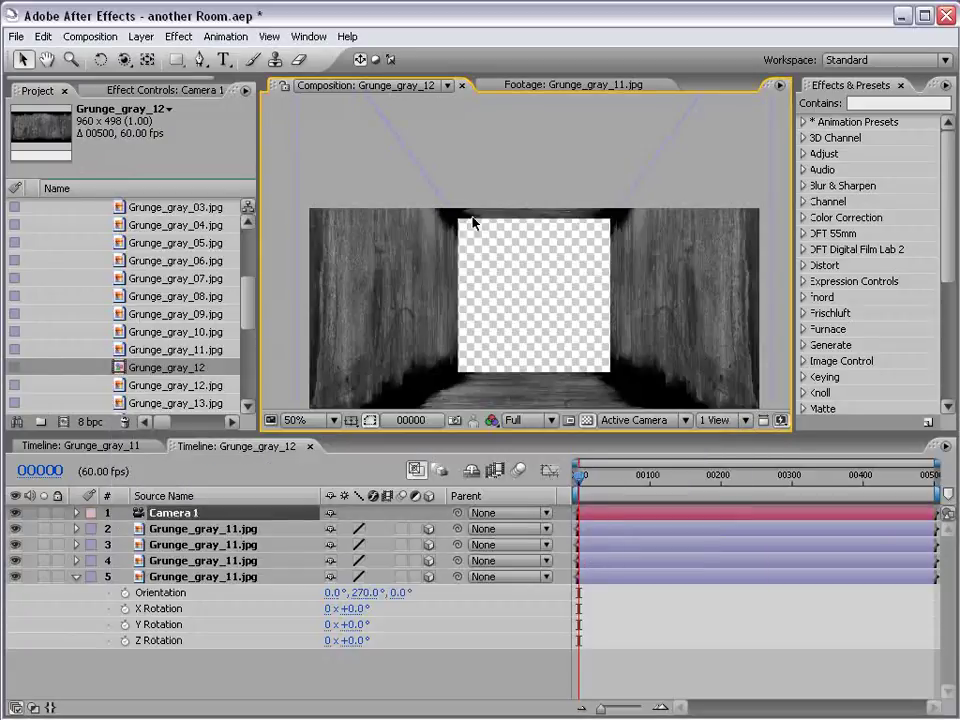
Step: Dolly the camera with Track Z to frame the corridor
scroll(474, 222, down, 2)
click(124, 62)
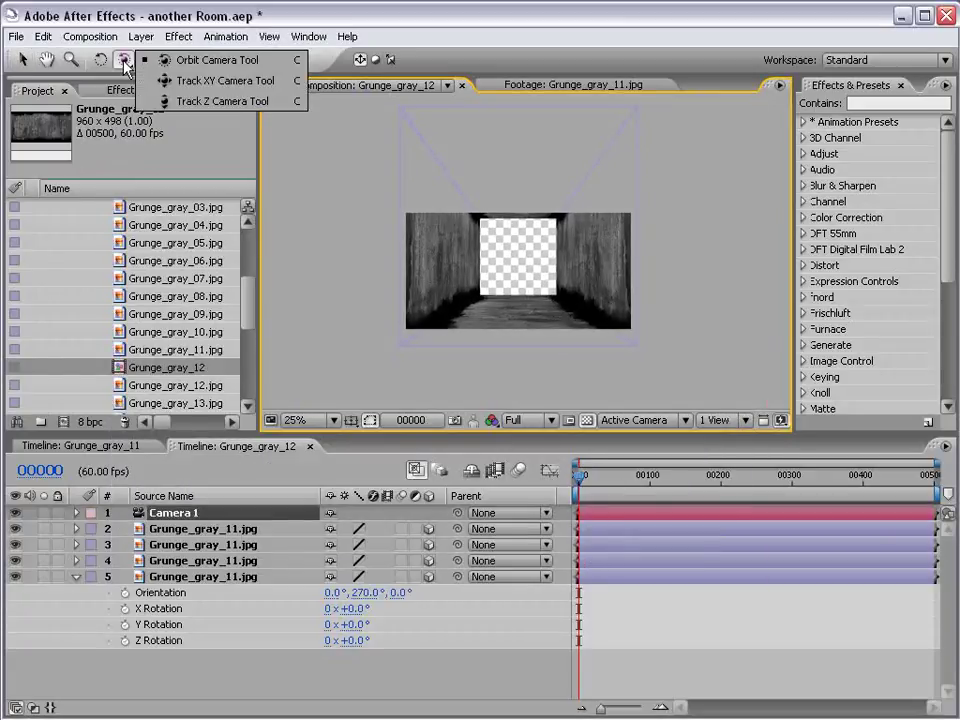
click(158, 101)
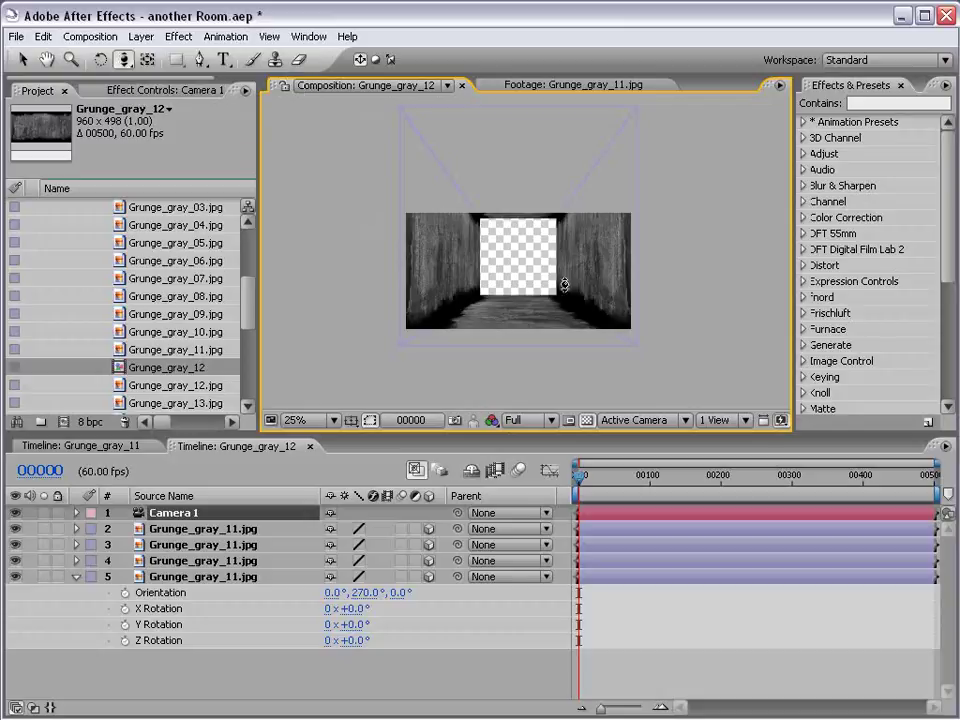
drag(563, 284, 533, 289)
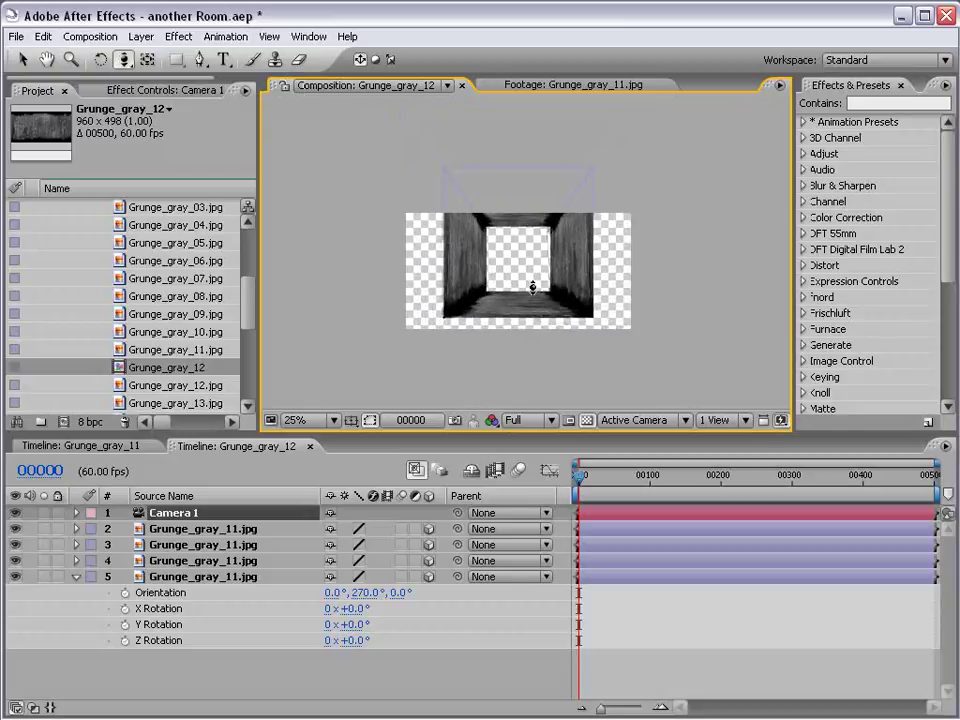
scroll(533, 289, up, 2)
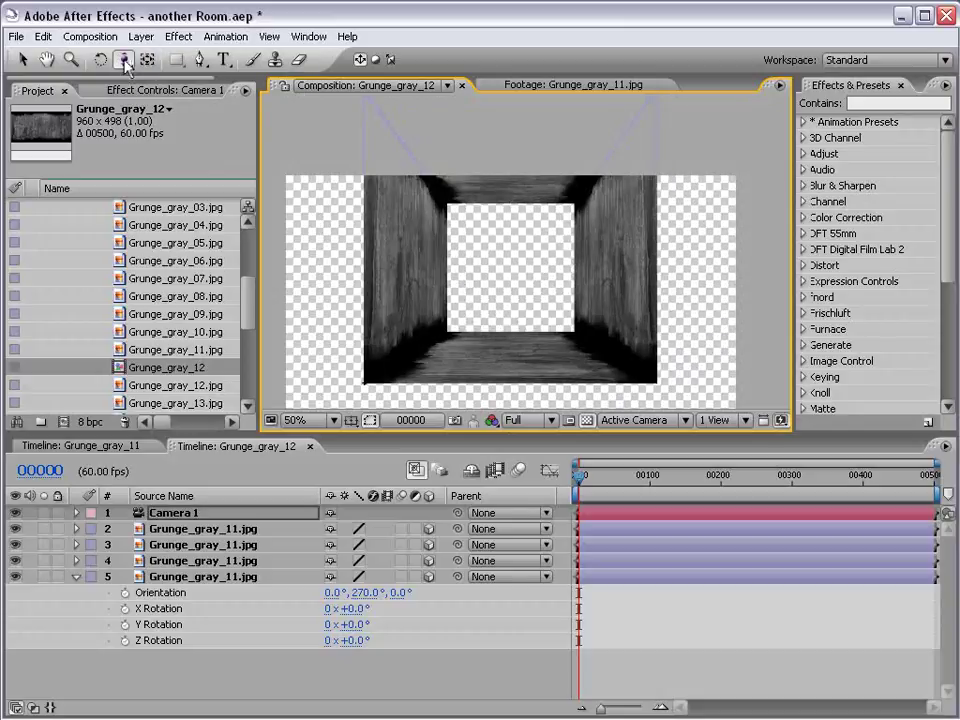
drag(126, 66, 130, 79)
Step: Duplicate the ceiling, rotate the copy upright, and place it at the hallway's far end
drag(454, 229, 493, 268)
key(v)
click(347, 604)
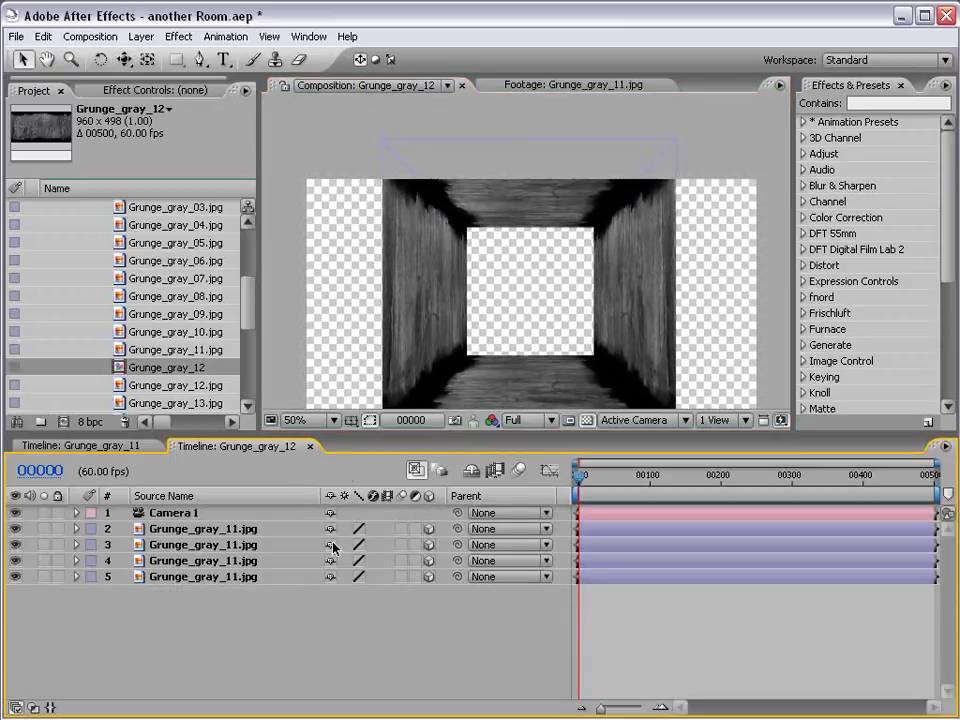
click(224, 528)
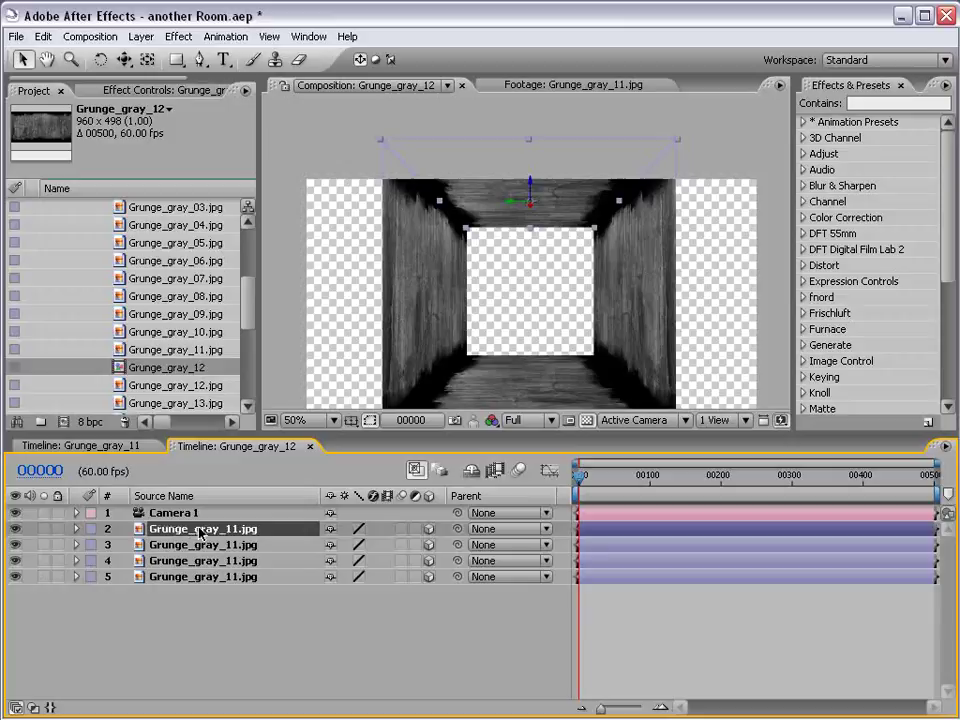
key(ctrl+d)
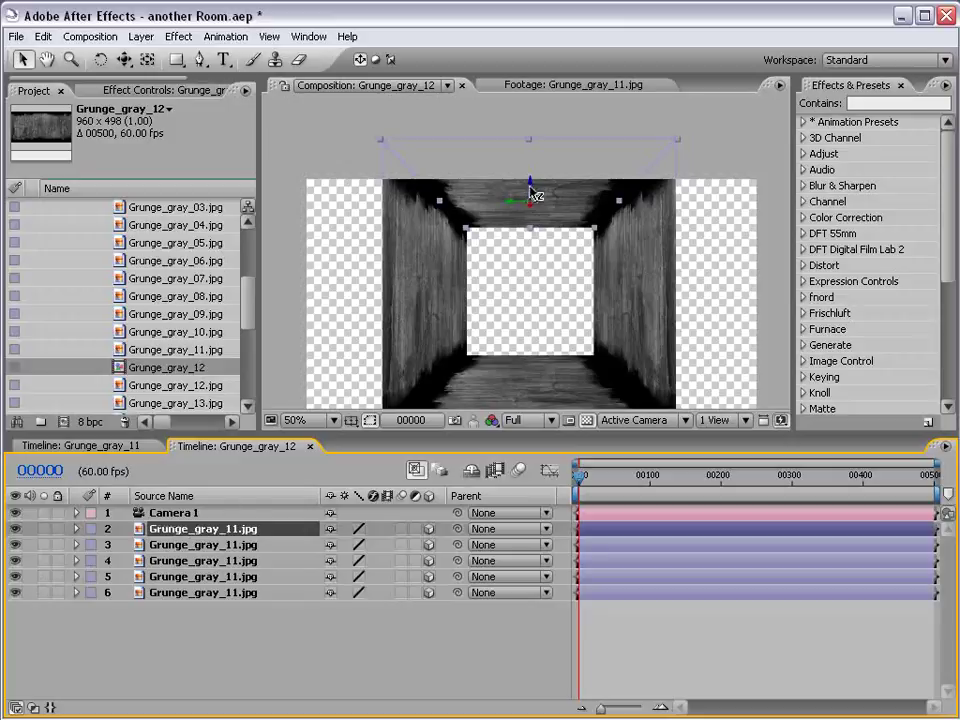
drag(530, 196, 543, 215)
key(w)
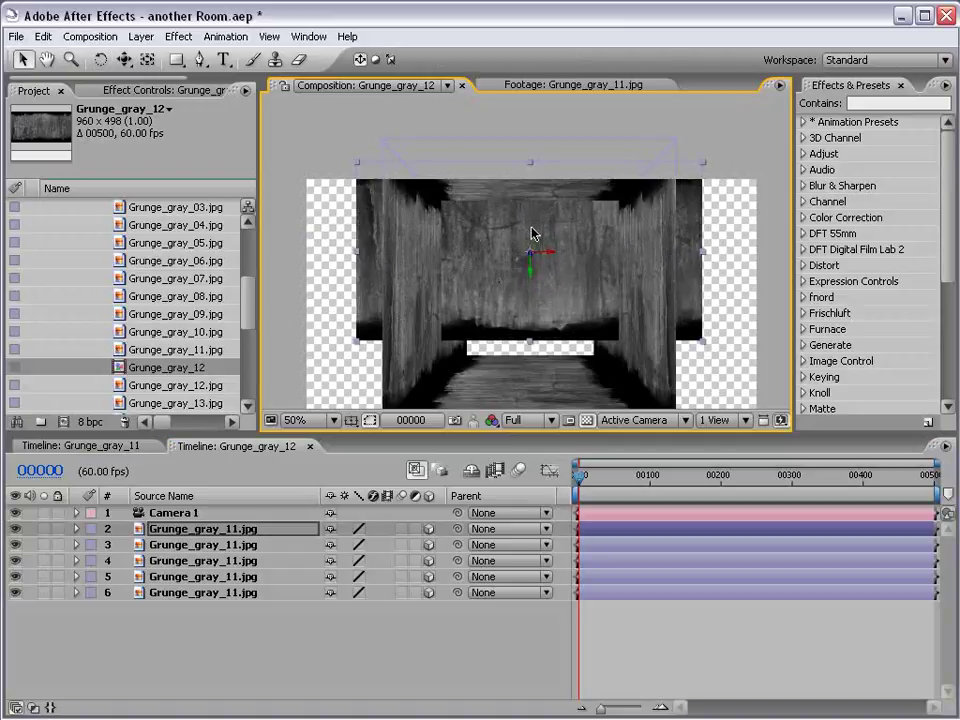
drag(529, 266, 532, 314)
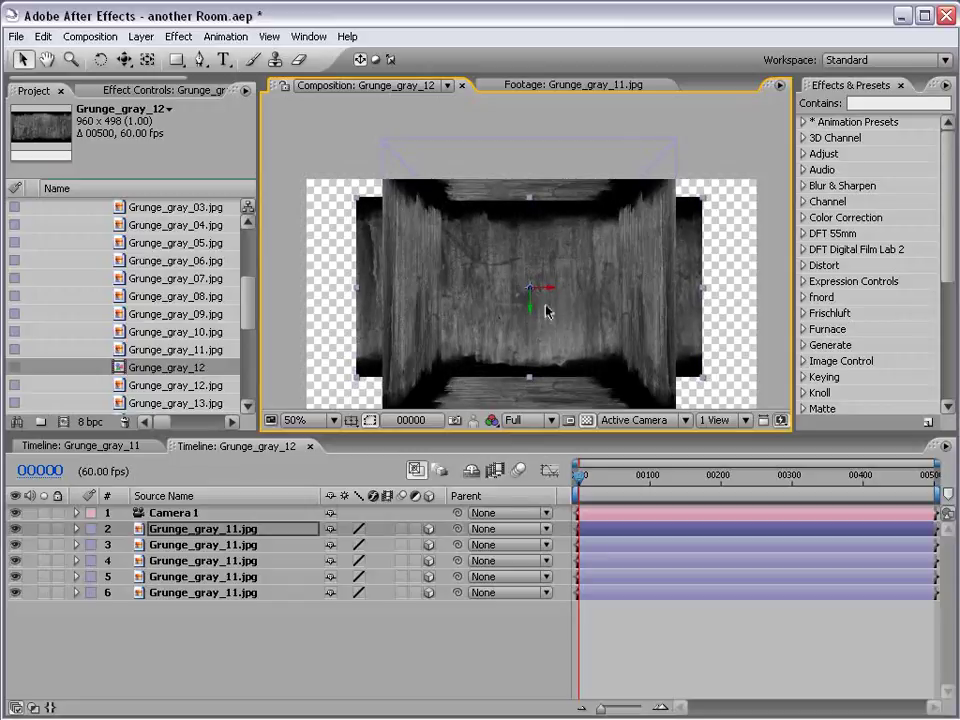
drag(536, 300, 415, 491)
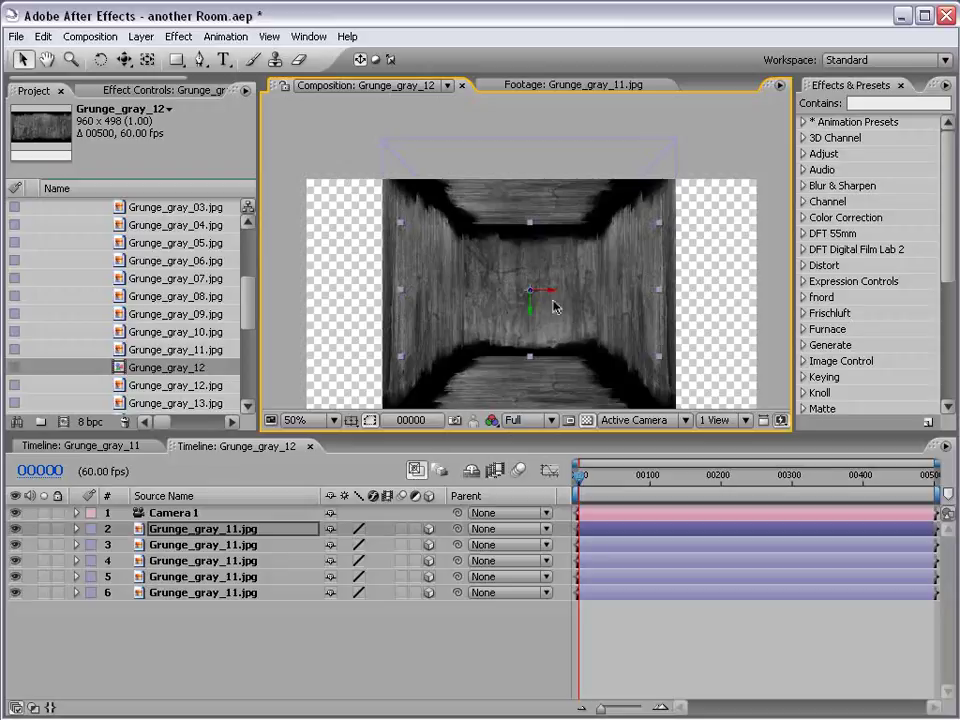
Step: Switch to the Top 3D view and pull the camera back from the hallway
click(634, 420)
click(624, 519)
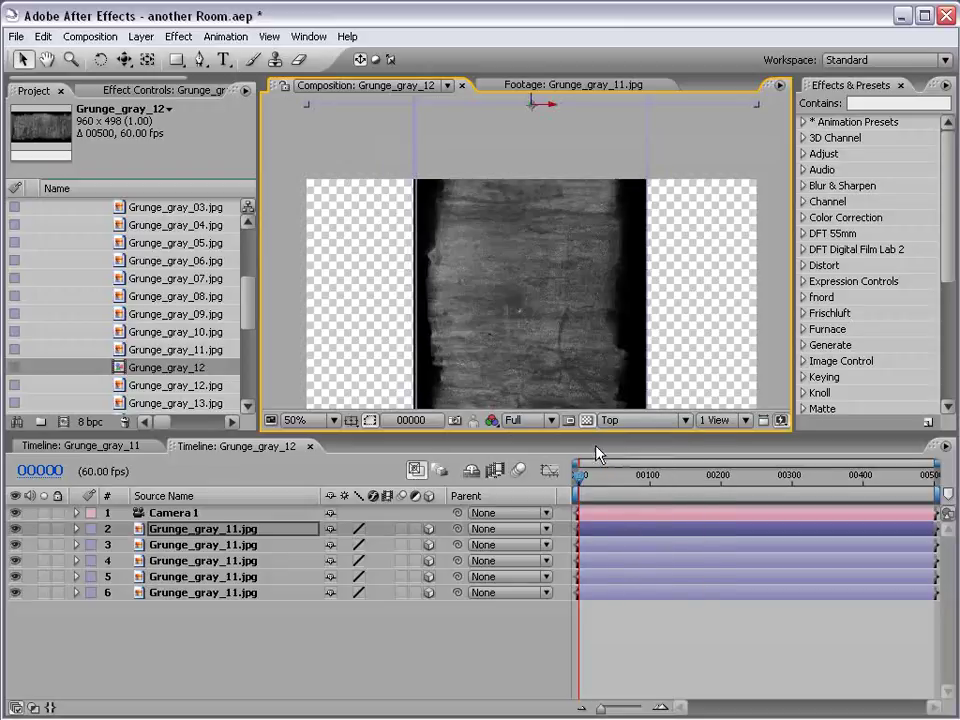
drag(493, 218, 493, 188)
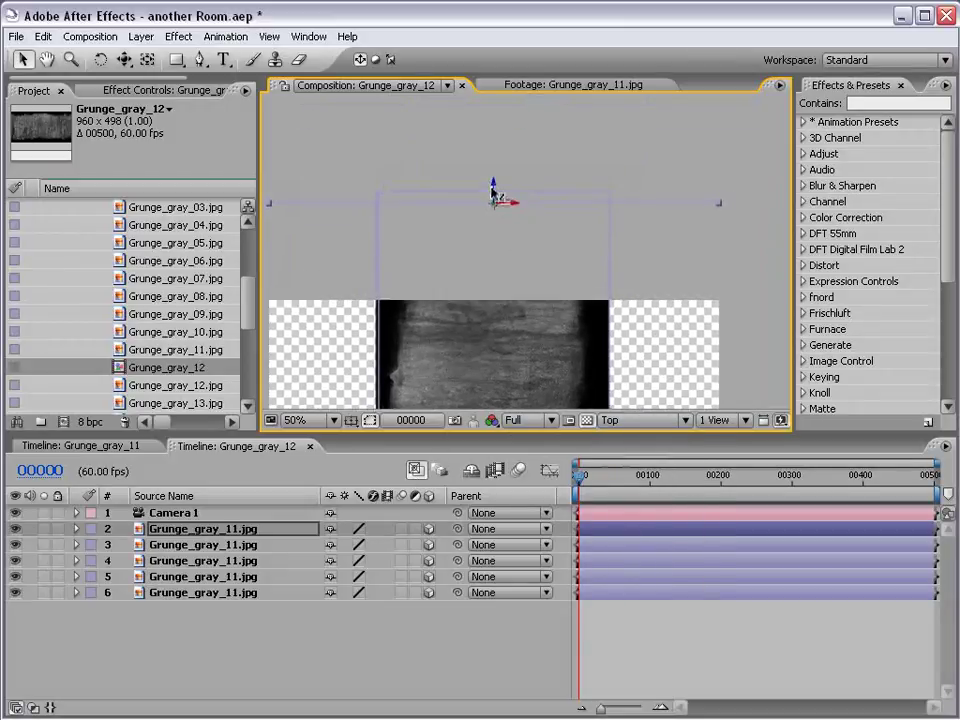
Step: Give the five hallway layers a Gold label colour
shift+click(178, 594)
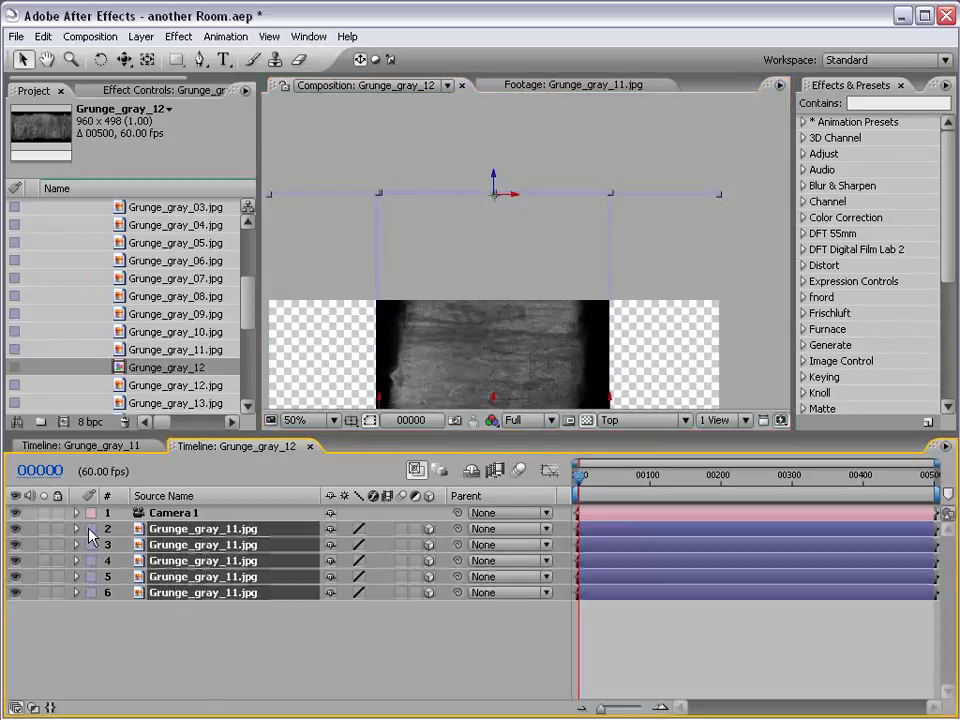
click(91, 528)
click(118, 614)
key(h)
drag(482, 362, 501, 252)
Step: Return to the Active Camera view and select the ceiling layer
click(626, 428)
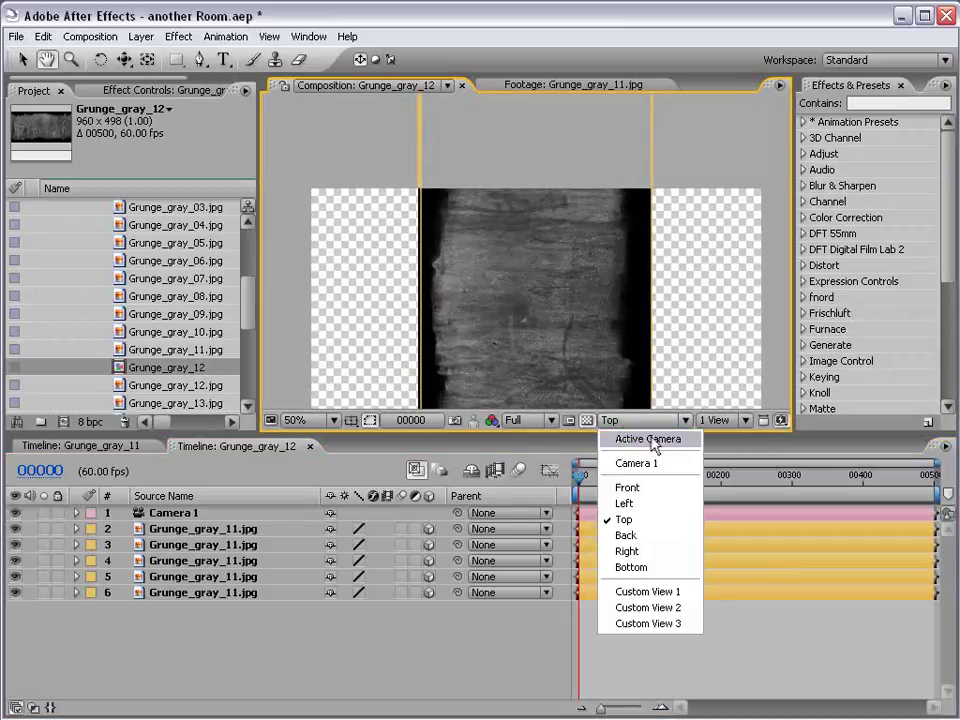
click(645, 438)
key(v)
click(553, 298)
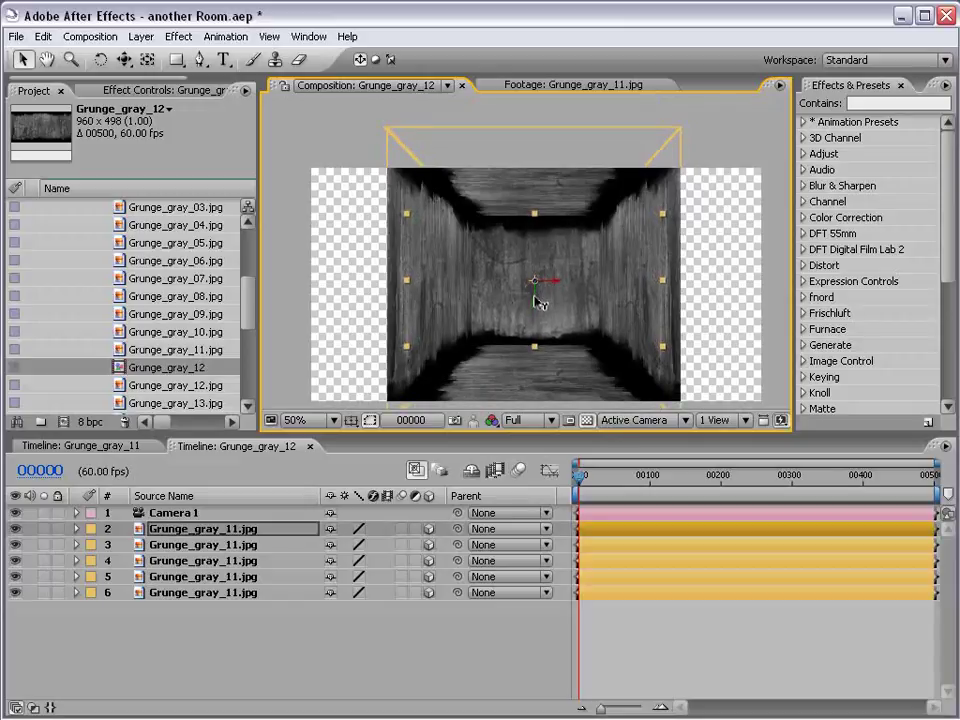
key(h)
mouse_move(536, 300)
mouse_down()
mouse_move(578, 274)
mouse_move(547, 302)
mouse_up()
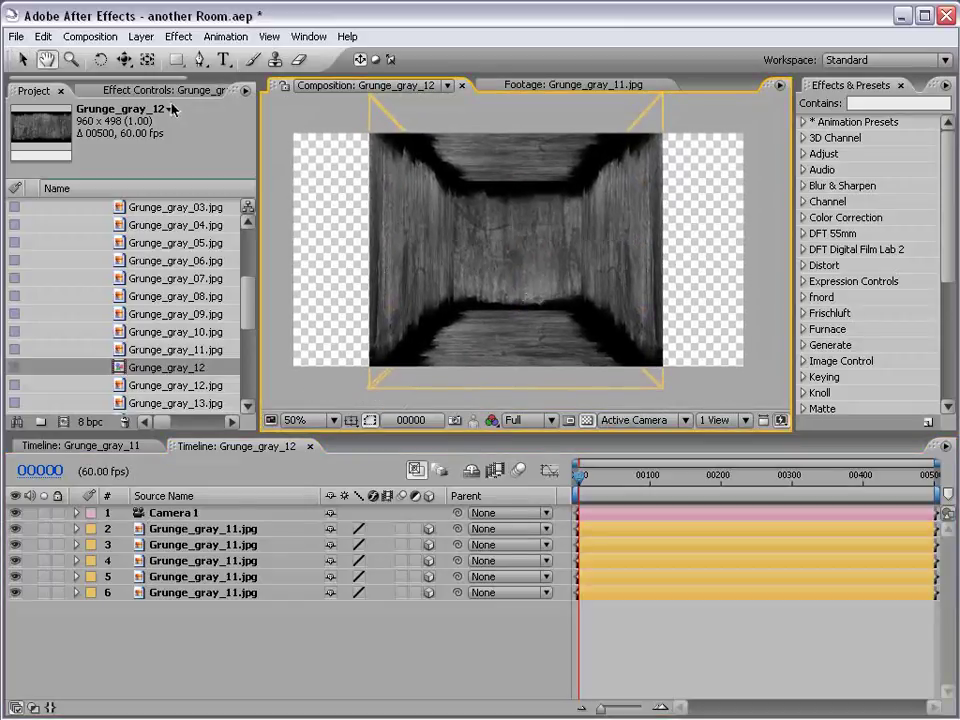
Step: Create a new point light with Intensity 150%
click(140, 36)
mouse_move(330, 56)
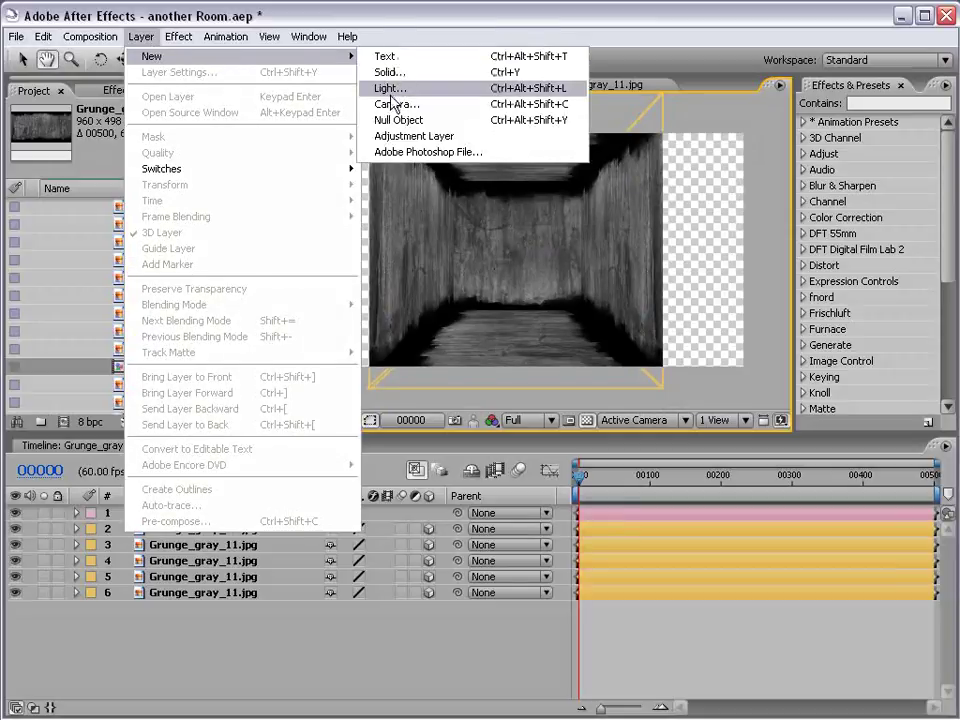
click(392, 103)
key(ctrl+alt+shift+l)
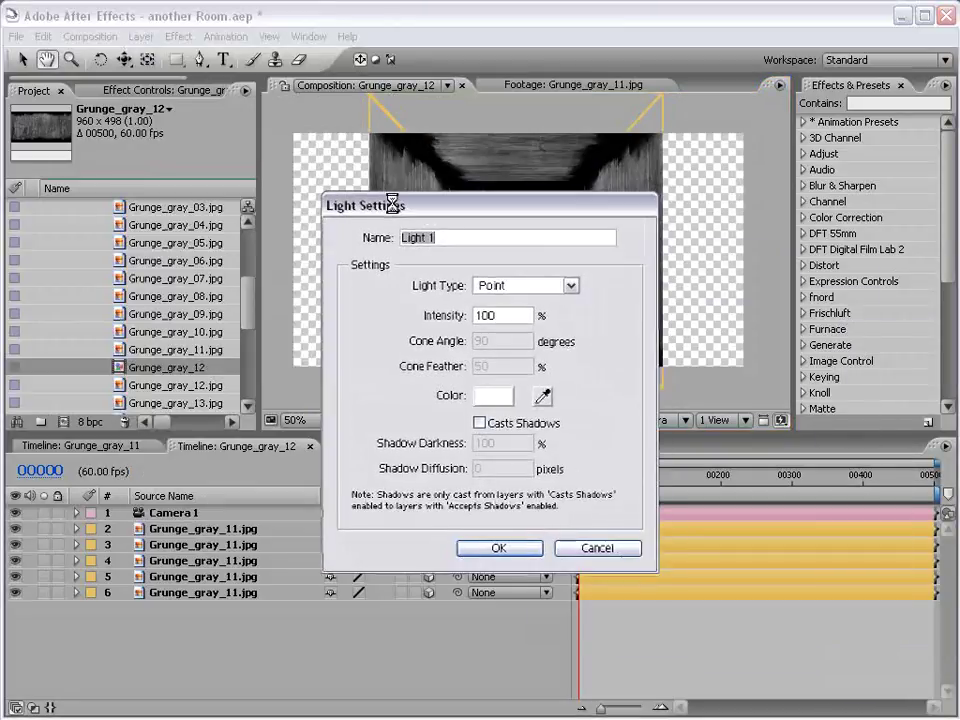
double_click(445, 296)
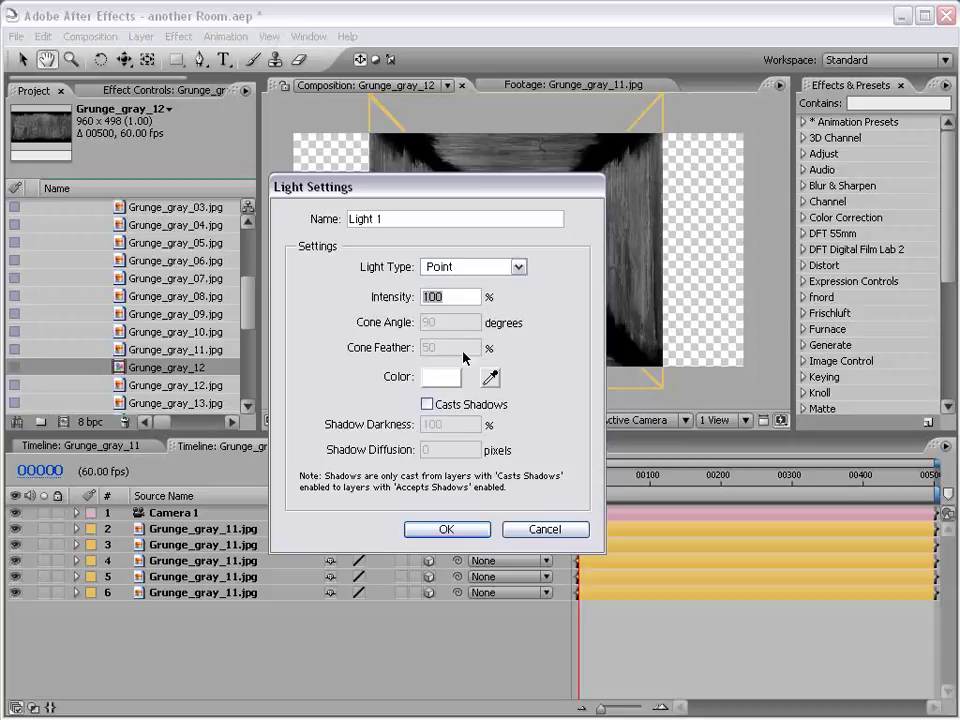
text(150)
Step: Set the light colour to blue 3383BB and confirm the light settings
click(443, 377)
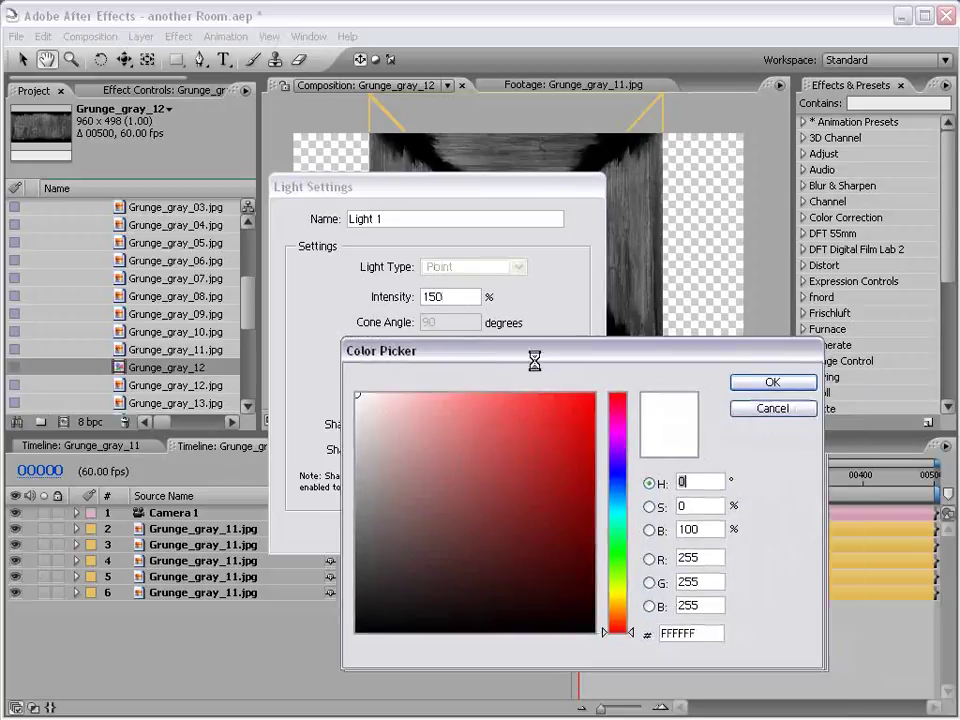
drag(619, 360, 619, 461)
click(510, 467)
click(574, 418)
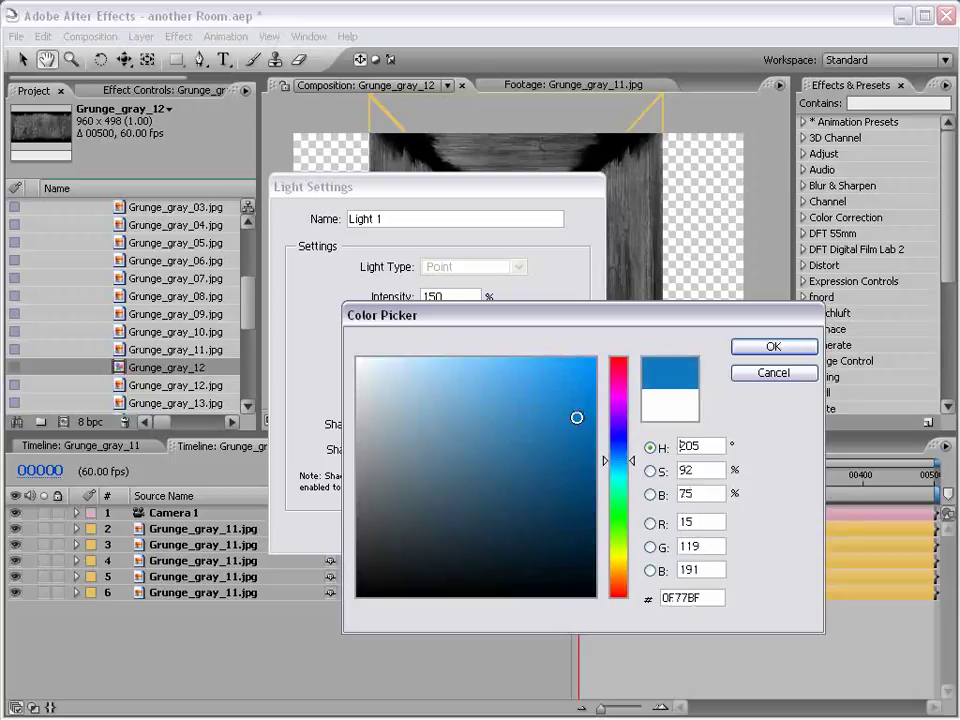
click(537, 433)
click(531, 421)
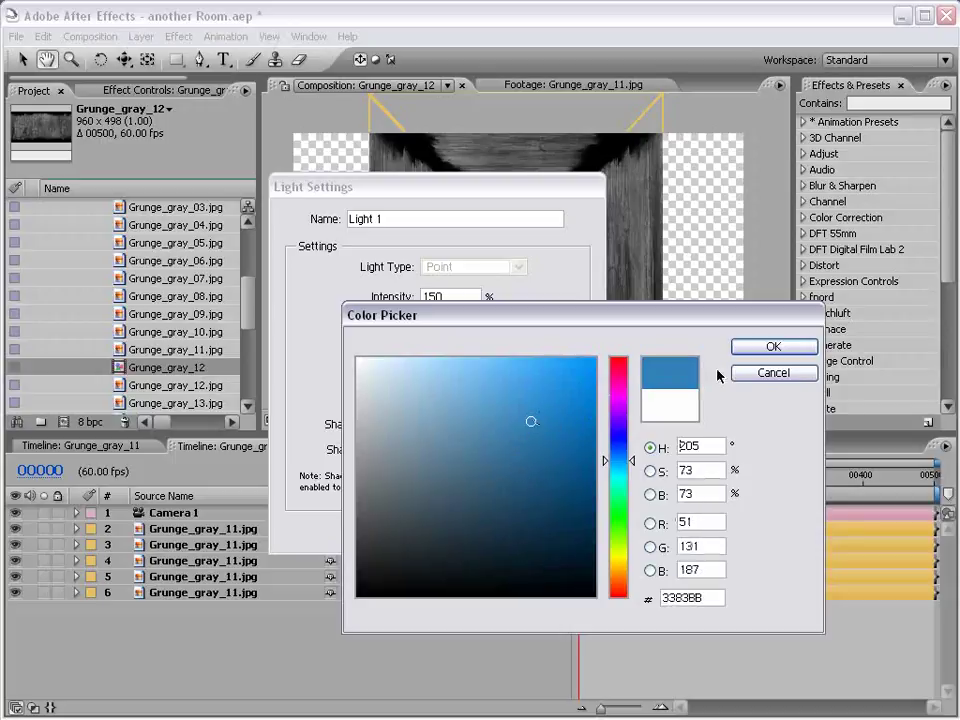
click(765, 348)
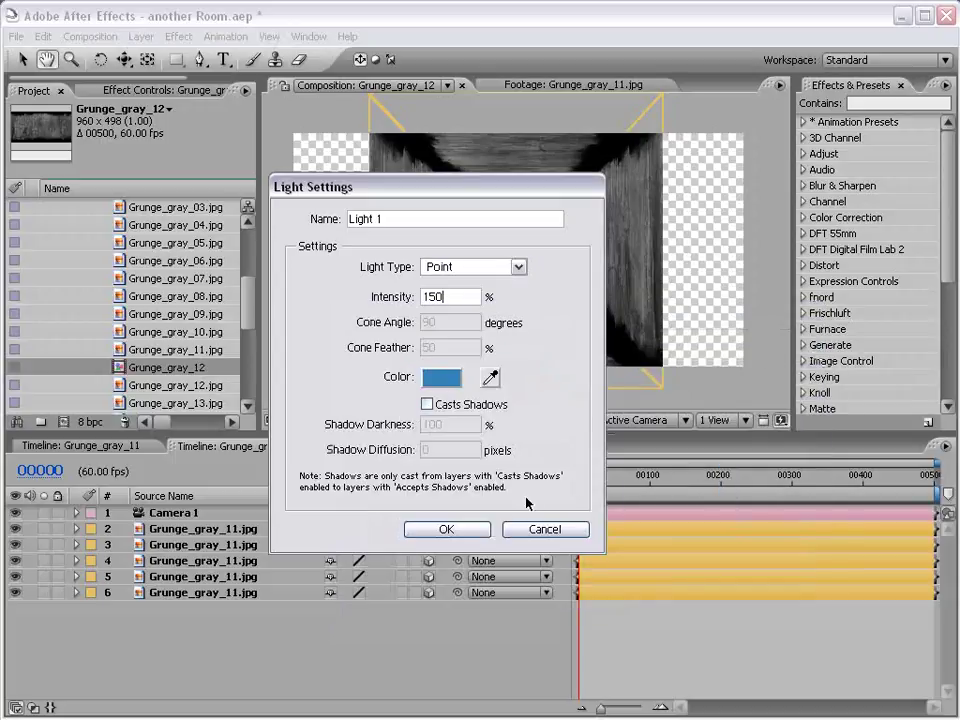
click(444, 529)
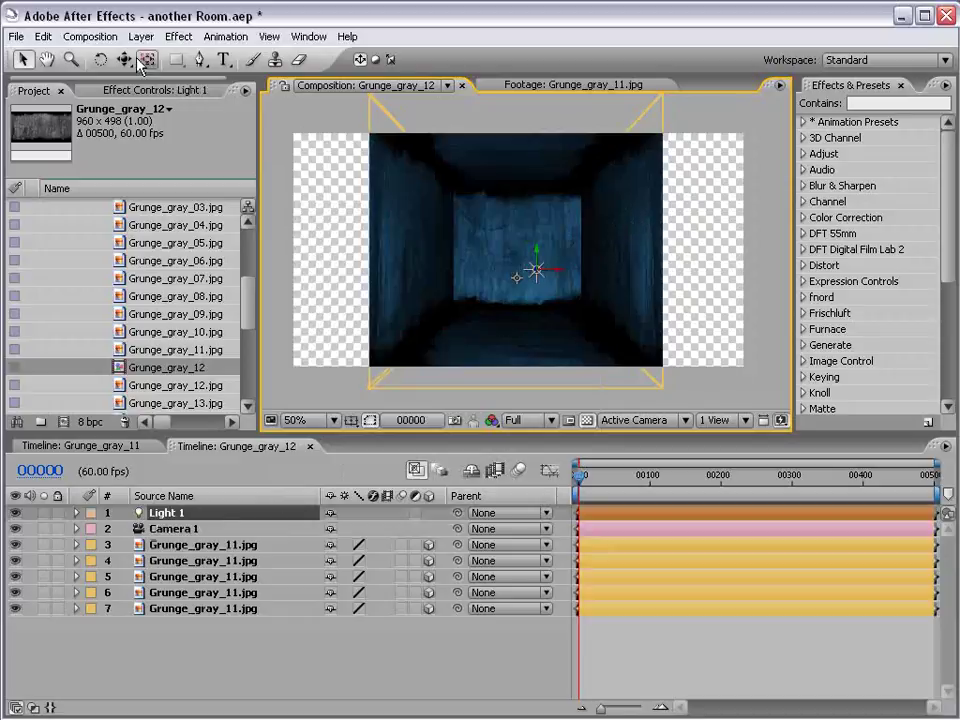
Step: Dolly Camera 1 forward into the hallway and set its Zoom to 710.3 pixels
click(76, 529)
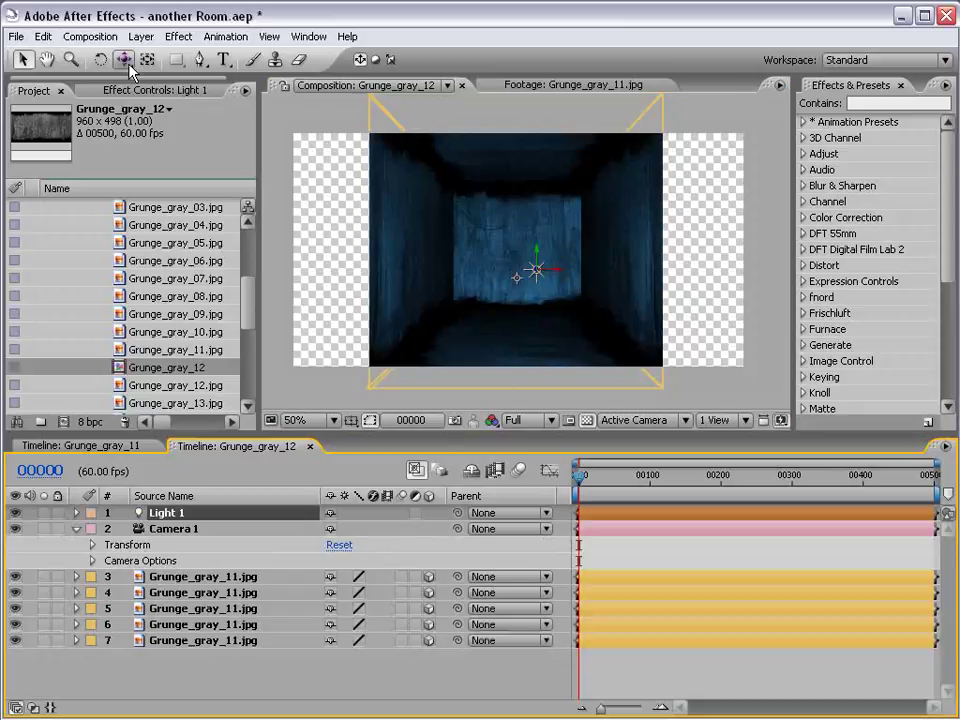
drag(124, 59, 152, 98)
drag(532, 287, 574, 253)
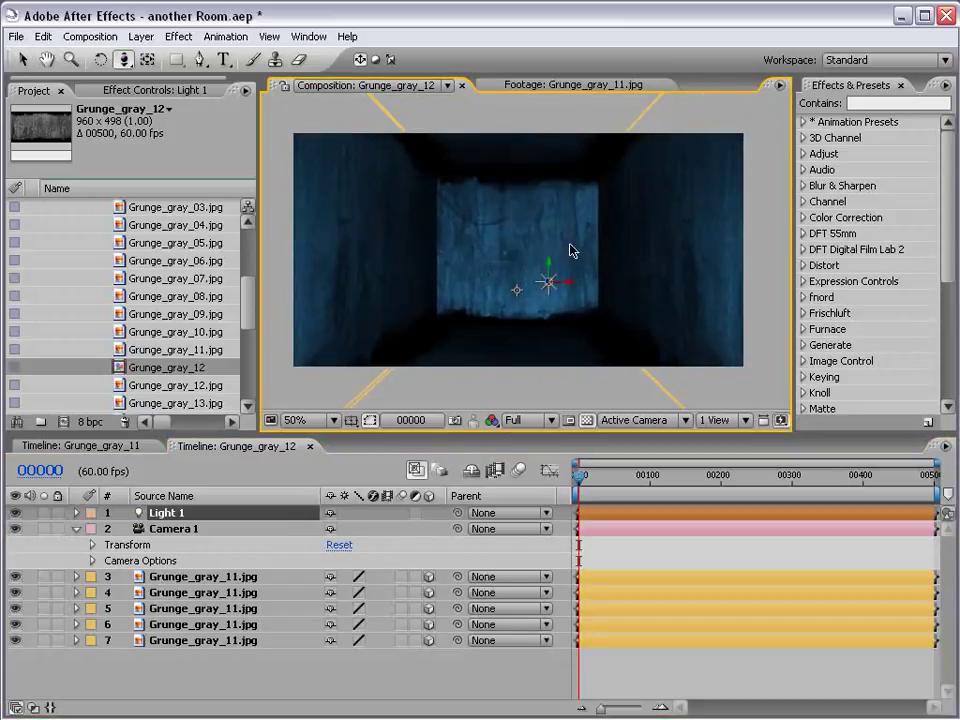
click(92, 561)
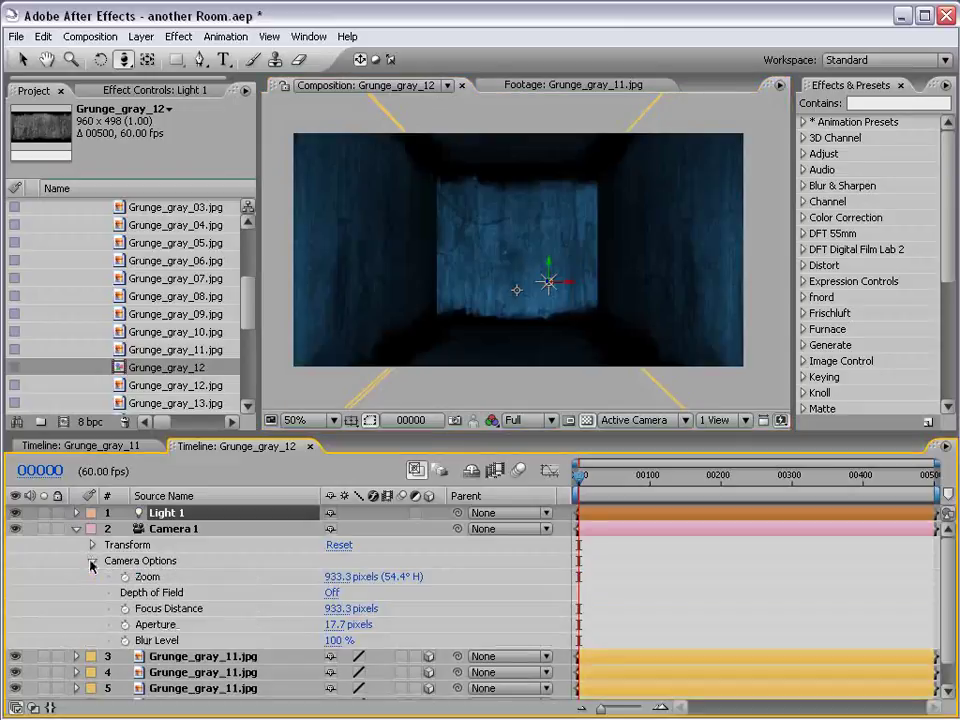
drag(336, 577, 143, 577)
drag(561, 313, 574, 294)
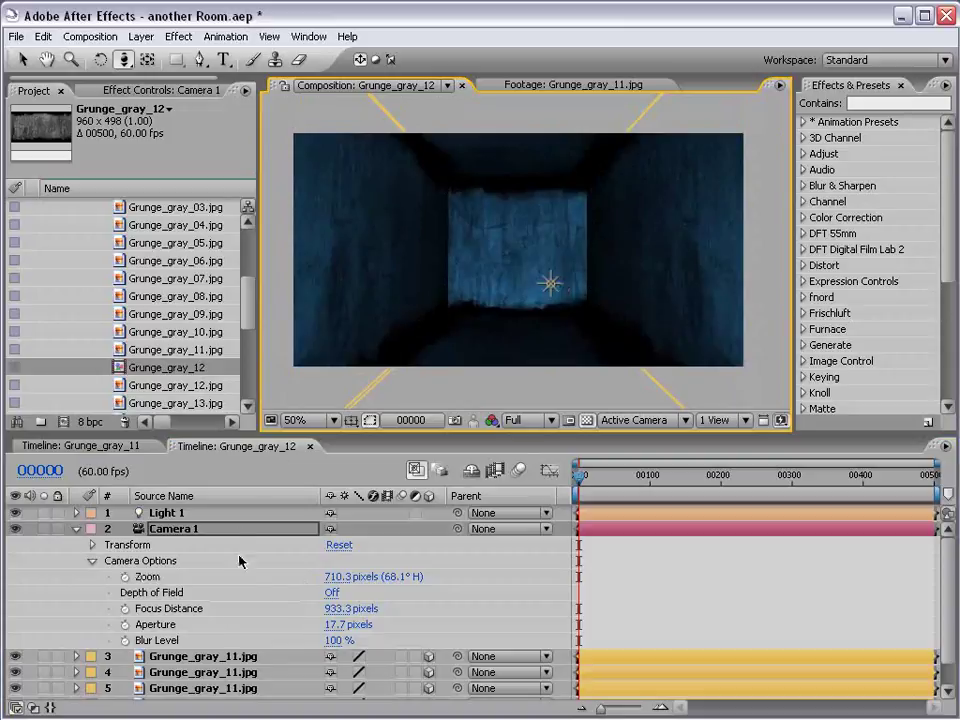
click(77, 513)
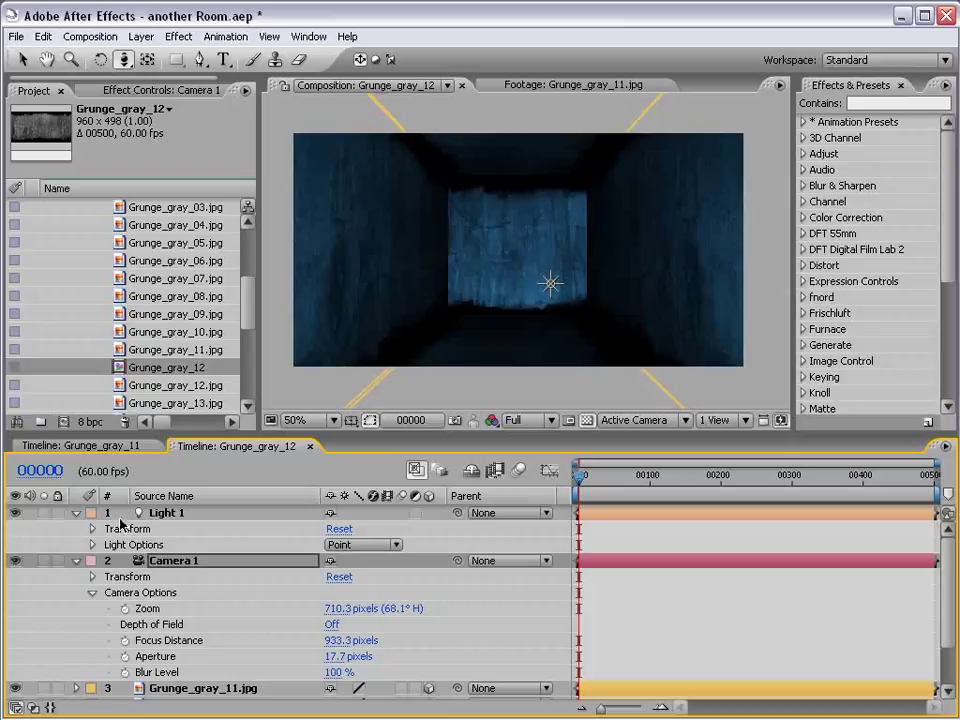
Step: Set Light 1's intensity to 250% and raise it to position 520, 157, -333.3
click(155, 513)
click(93, 529)
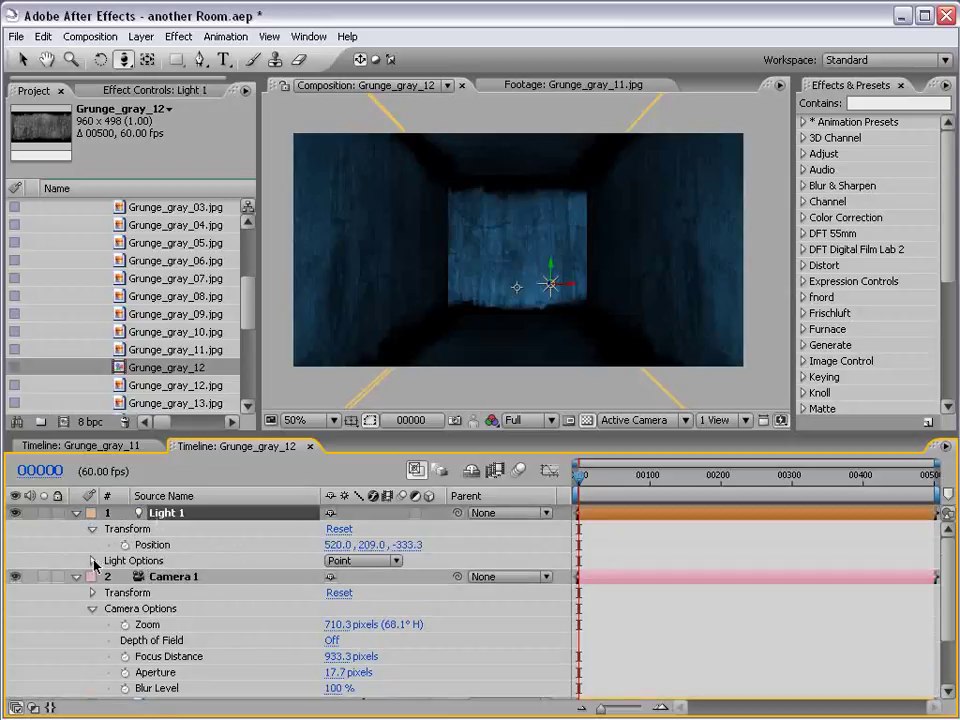
click(93, 561)
drag(337, 578, 405, 568)
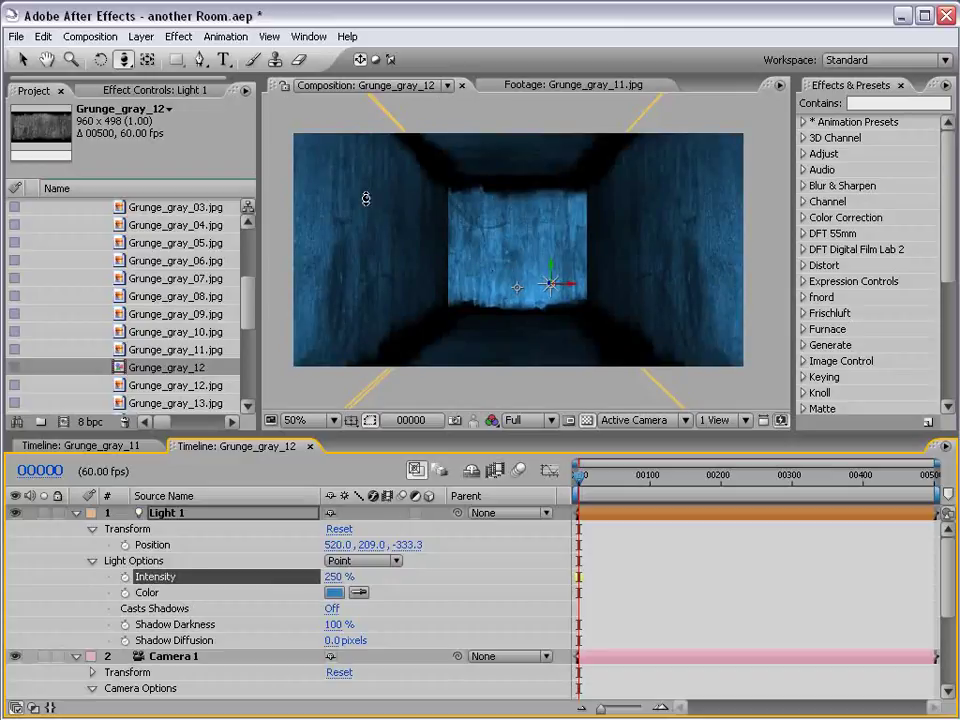
key(v)
mouse_move(553, 272)
mouse_down()
mouse_move(553, 221)
mouse_move(547, 248)
mouse_up()
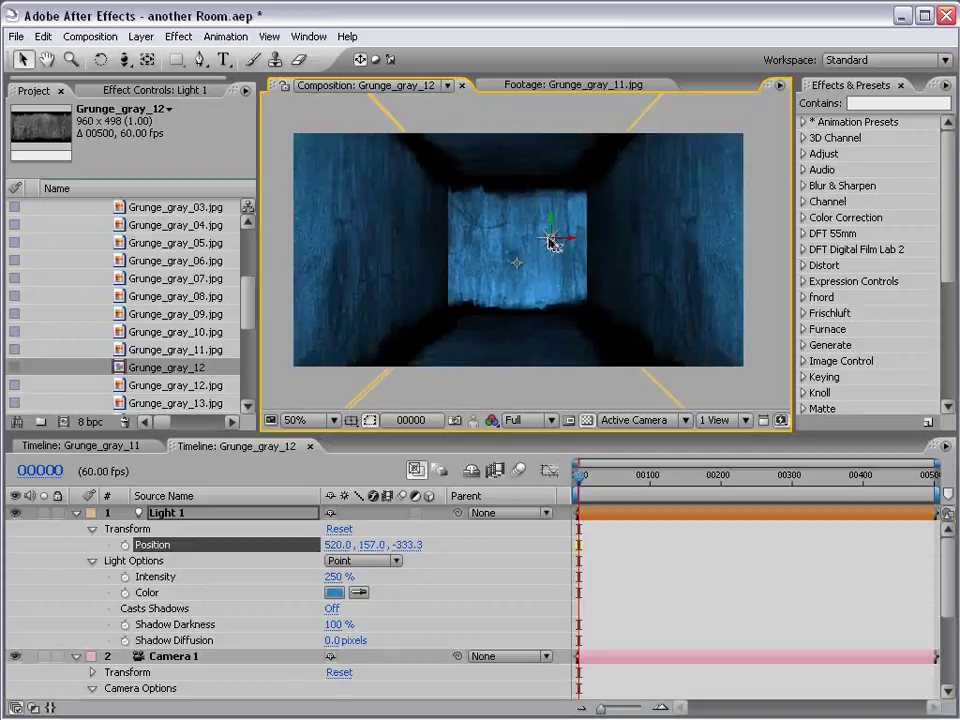
Step: Collapse the Light 1 and Camera 1 properties, then rename layer 3 to 'Back Wall'
click(76, 512)
click(76, 528)
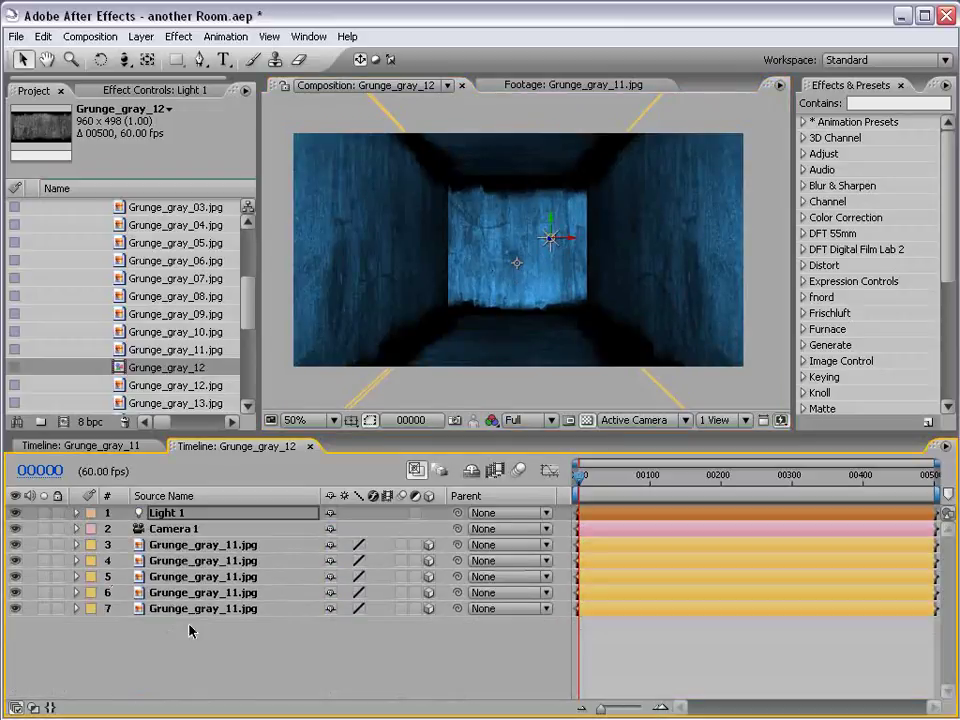
click(189, 628)
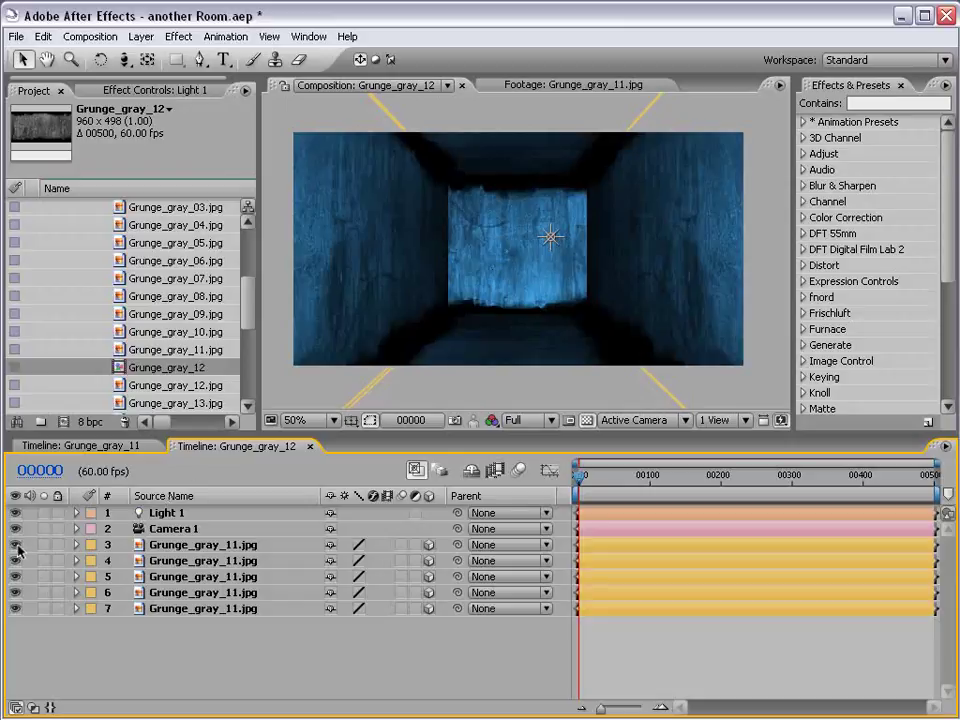
click(158, 546)
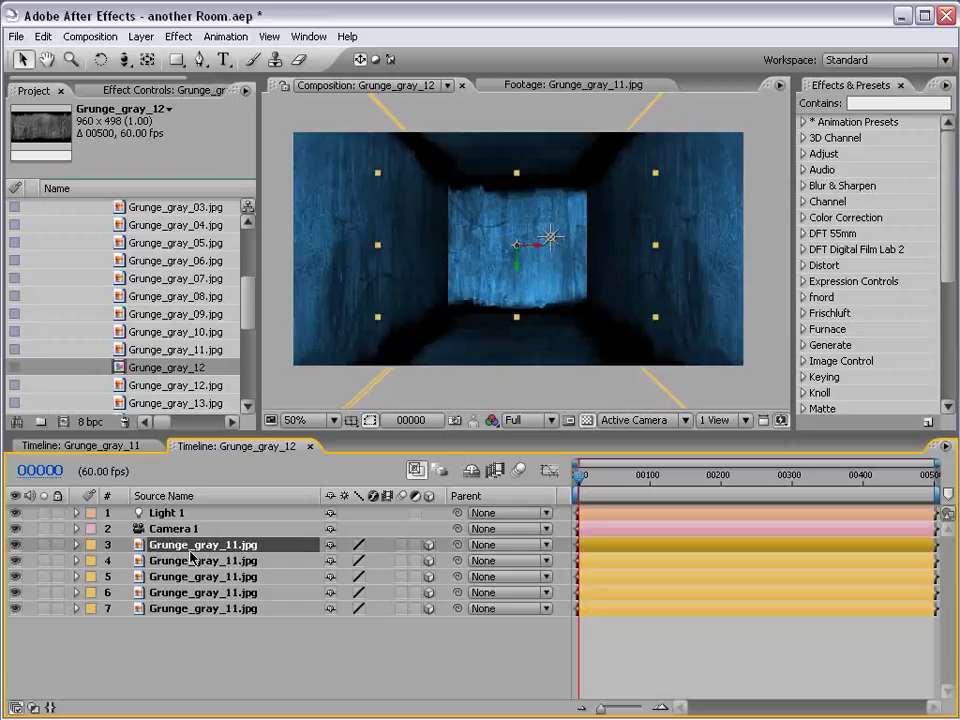
key(Return)
text(Back Wal)
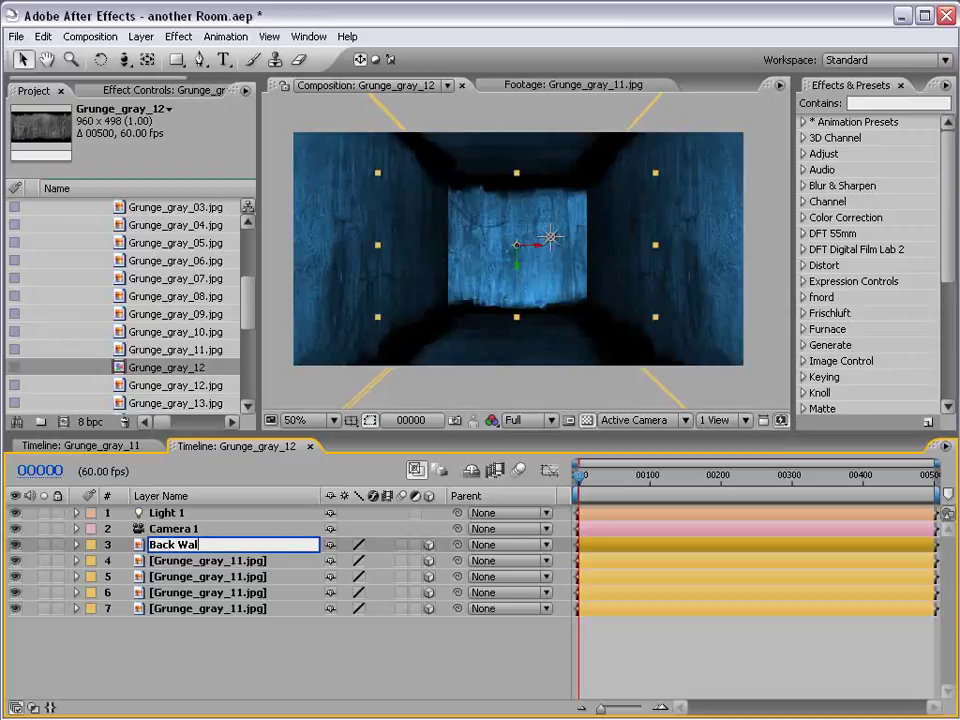
text(l)
key(Return)
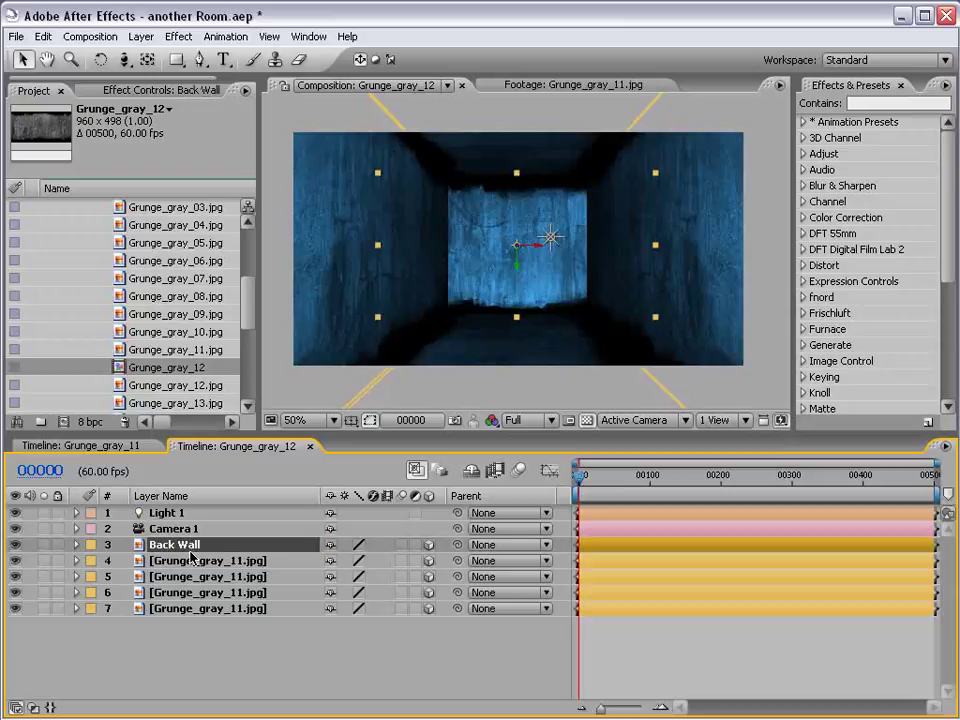
key(Return)
click(320, 672)
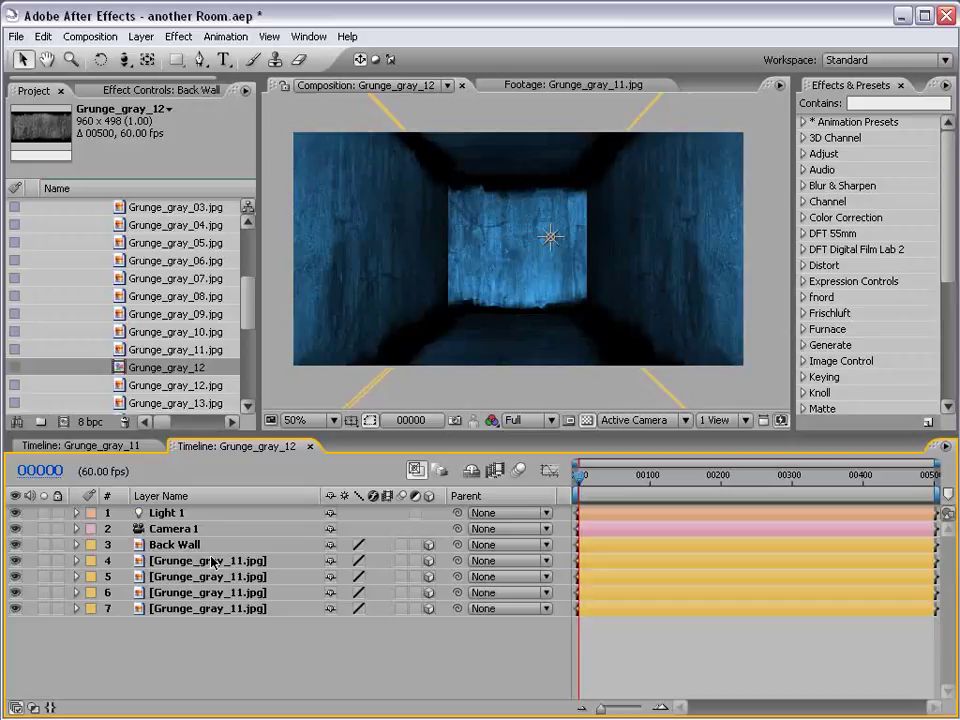
Step: Cycle the time display through feet+frames and timecode back to frames, ending at frame 00000
drag(585, 480, 647, 476)
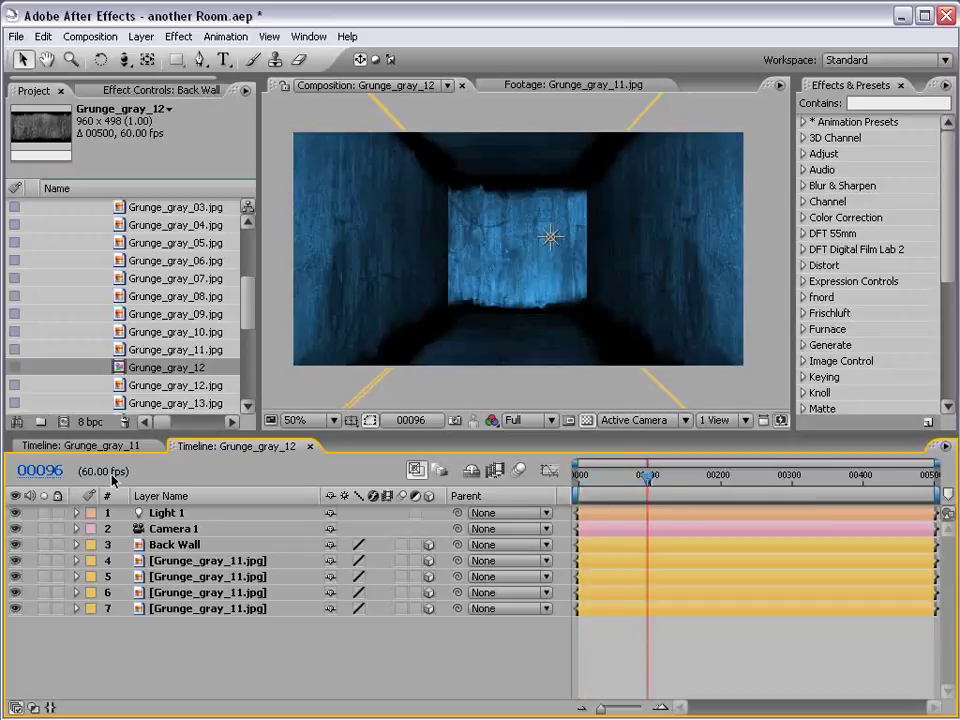
key(Home)
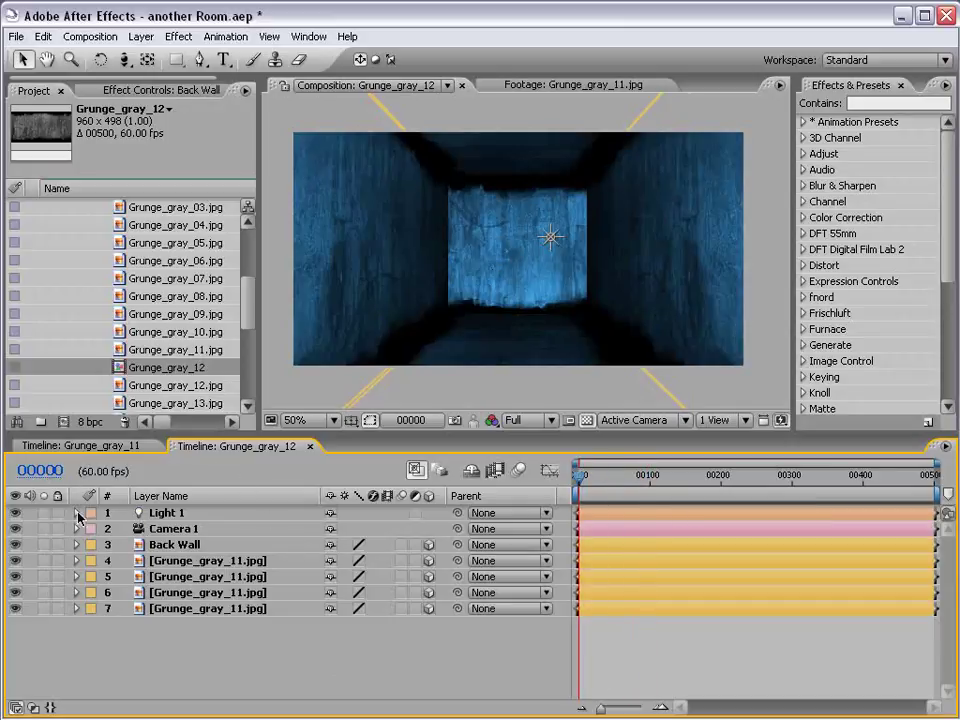
ctrl+click(43, 475)
ctrl+click(43, 475)
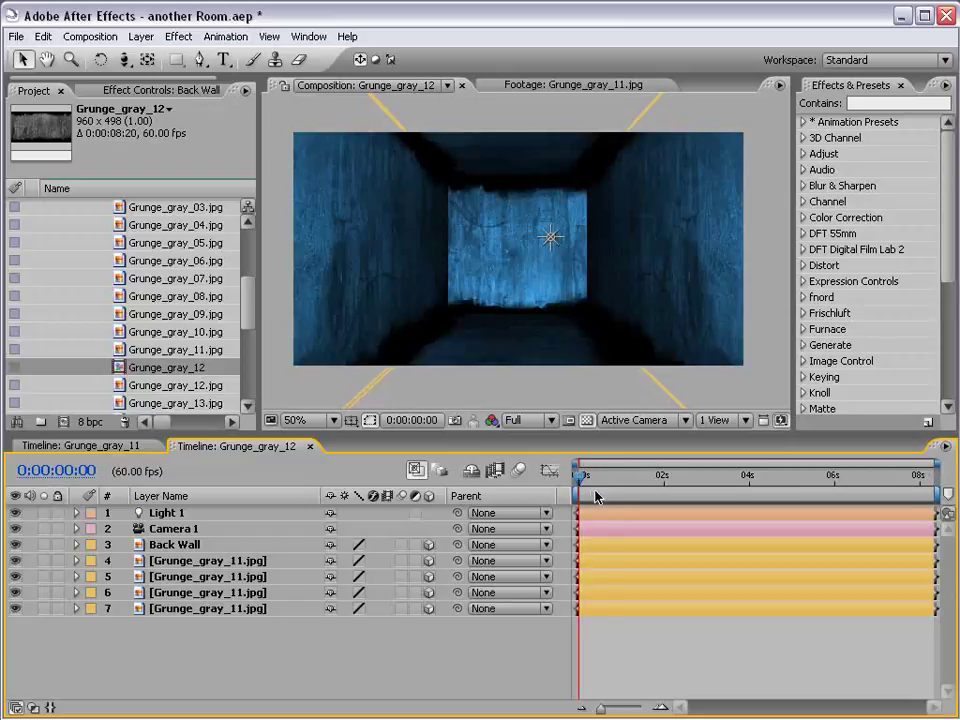
click(671, 478)
ctrl+click(63, 473)
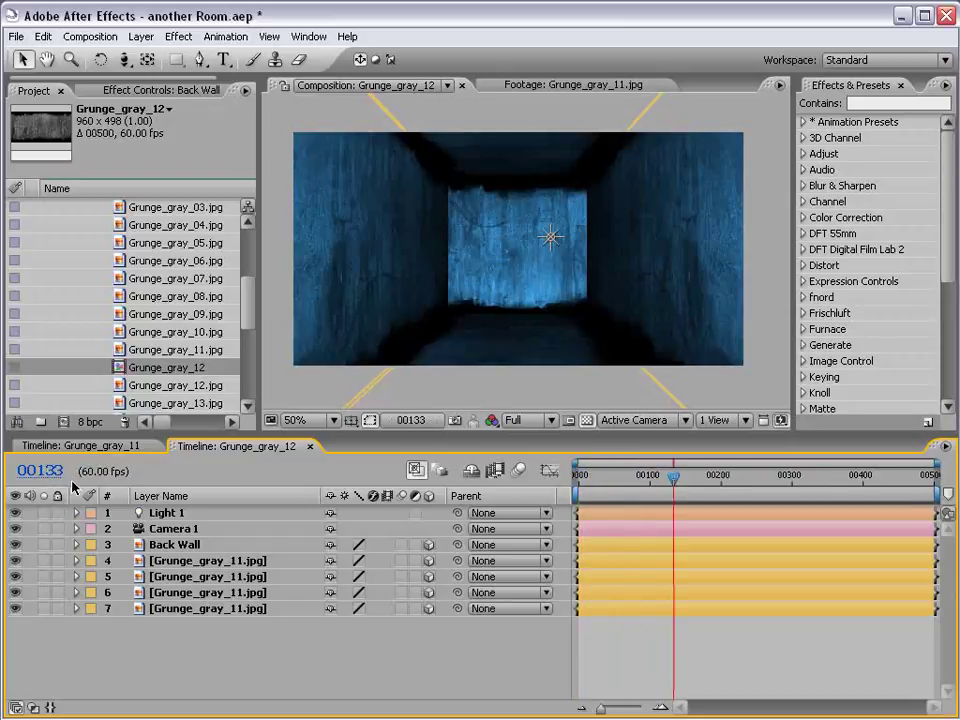
drag(585, 487, 447, 487)
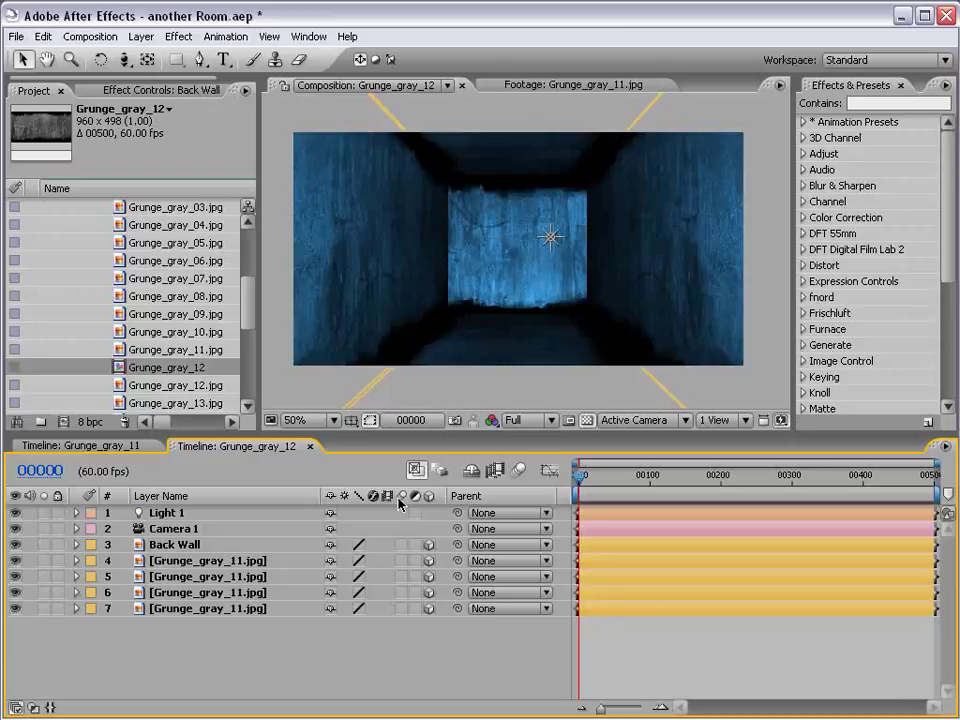
Step: Hide the Back Wall and give layer 4 a Motion Tile effect with Output Width 500
click(140, 544)
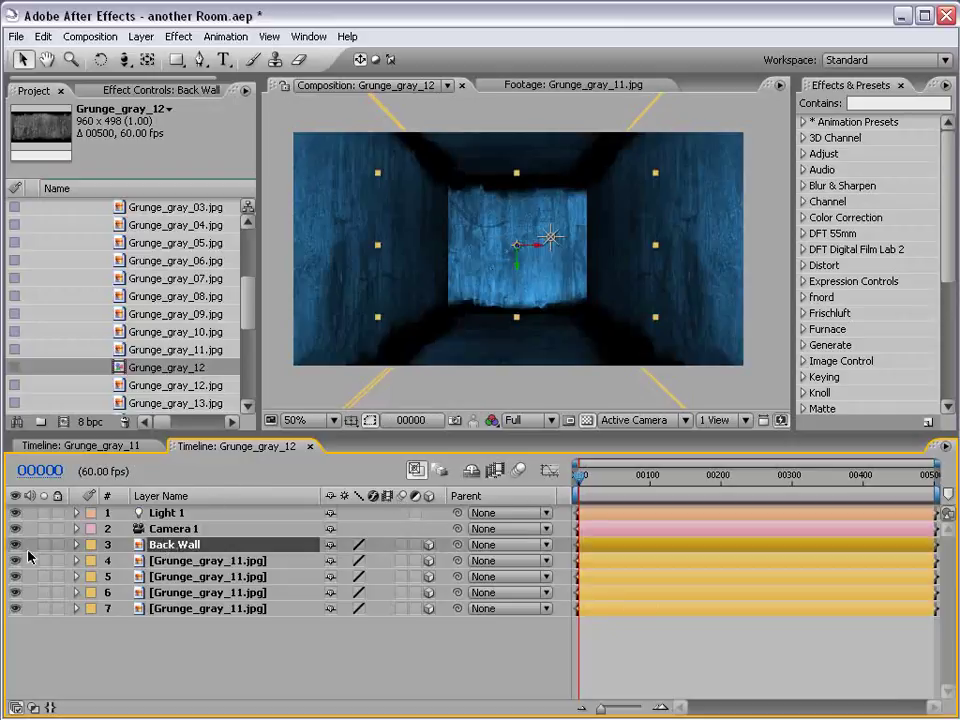
click(15, 545)
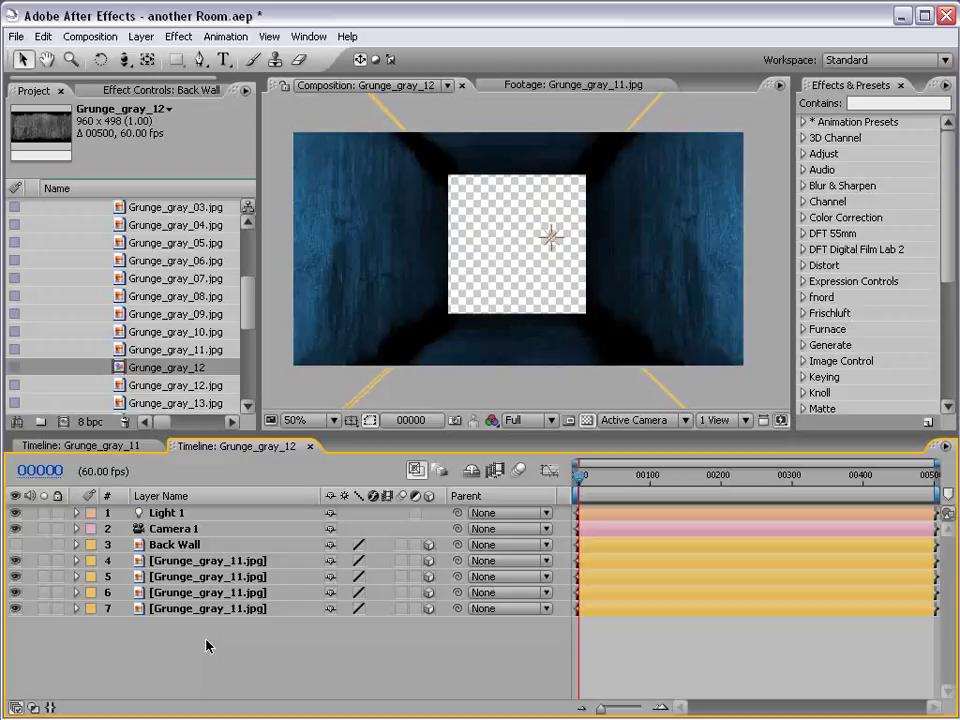
click(230, 560)
click(870, 103)
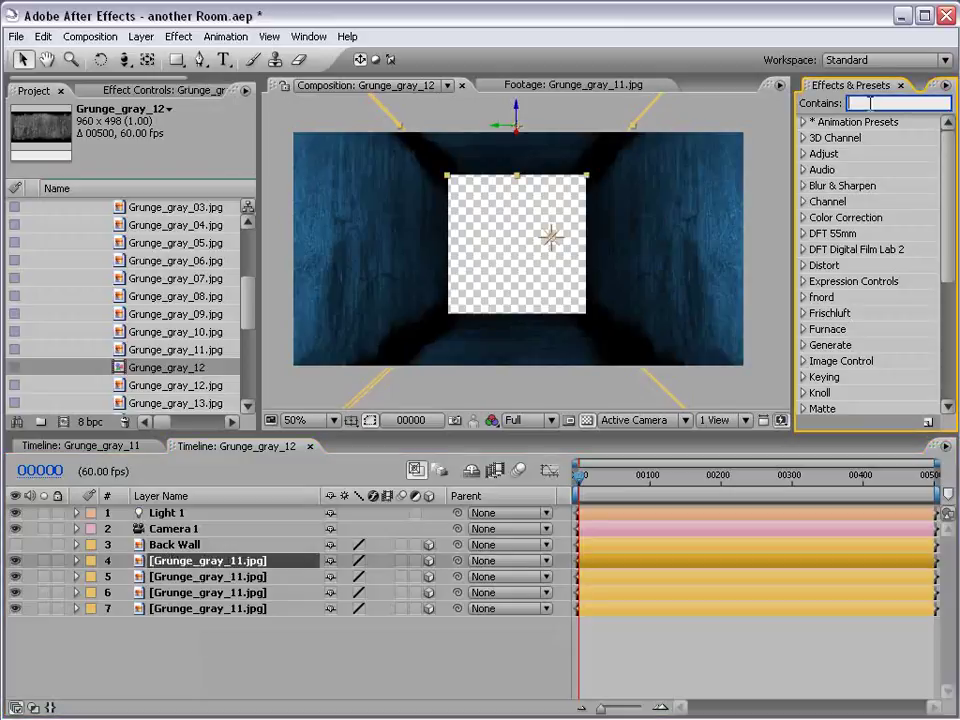
text(motion)
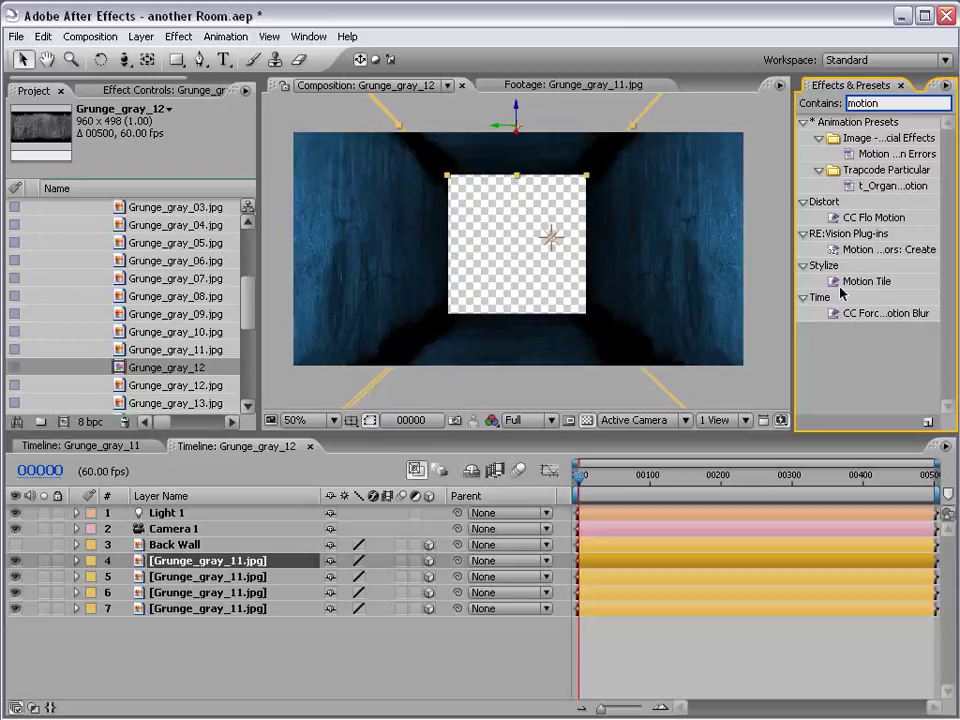
click(842, 284)
drag(868, 285, 193, 565)
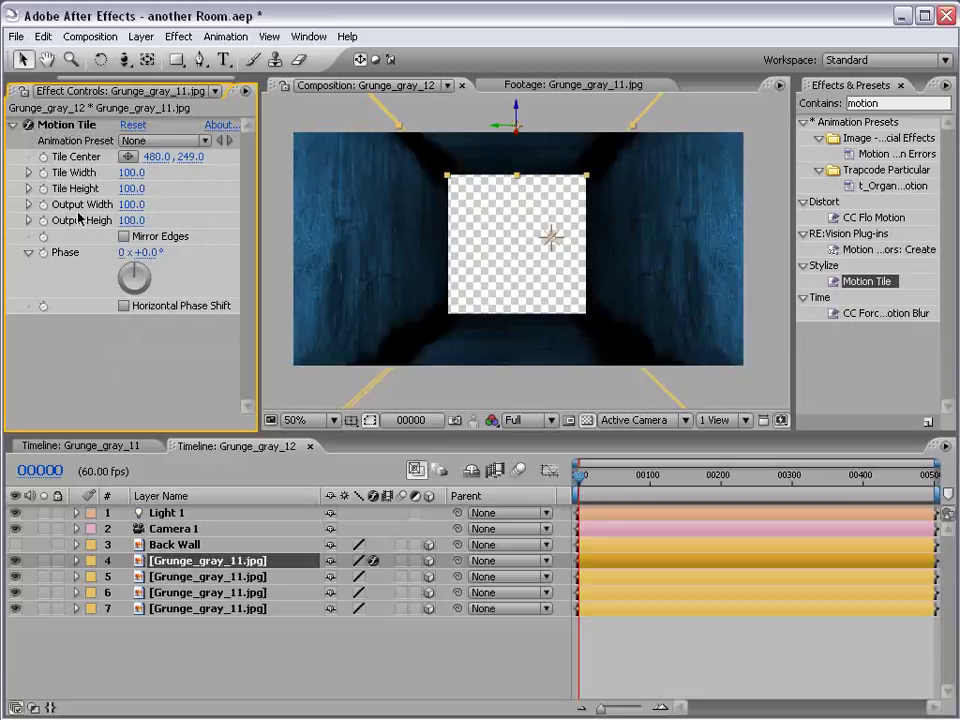
click(140, 206)
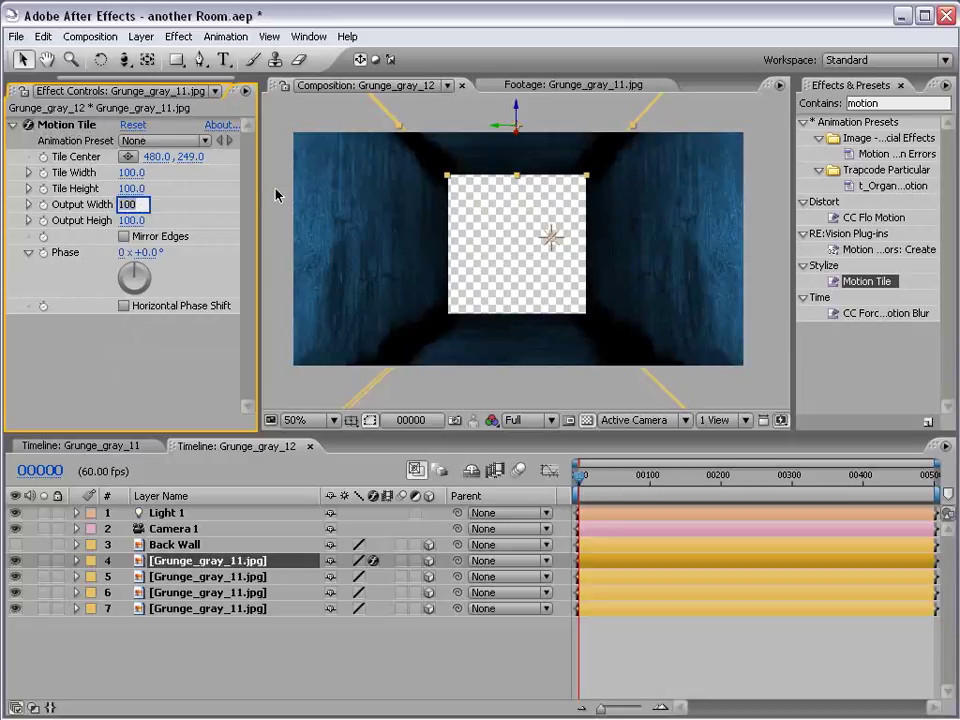
text(500)
key(Return)
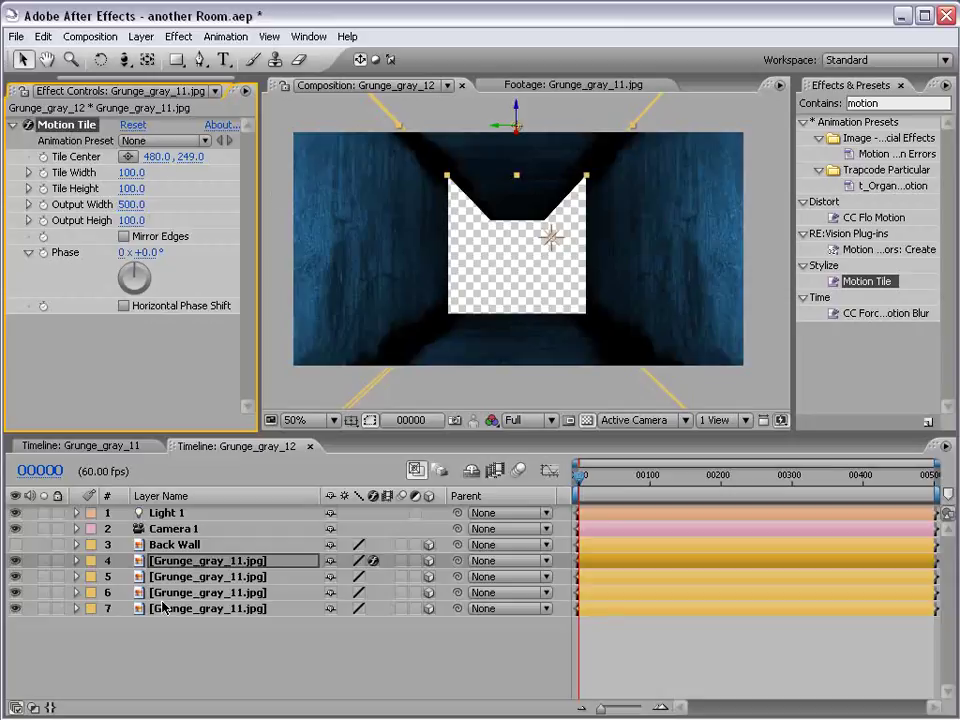
Step: Paste the Motion Tile effect onto grunge layers 5, 6 and 7
click(200, 577)
shift+click(208, 608)
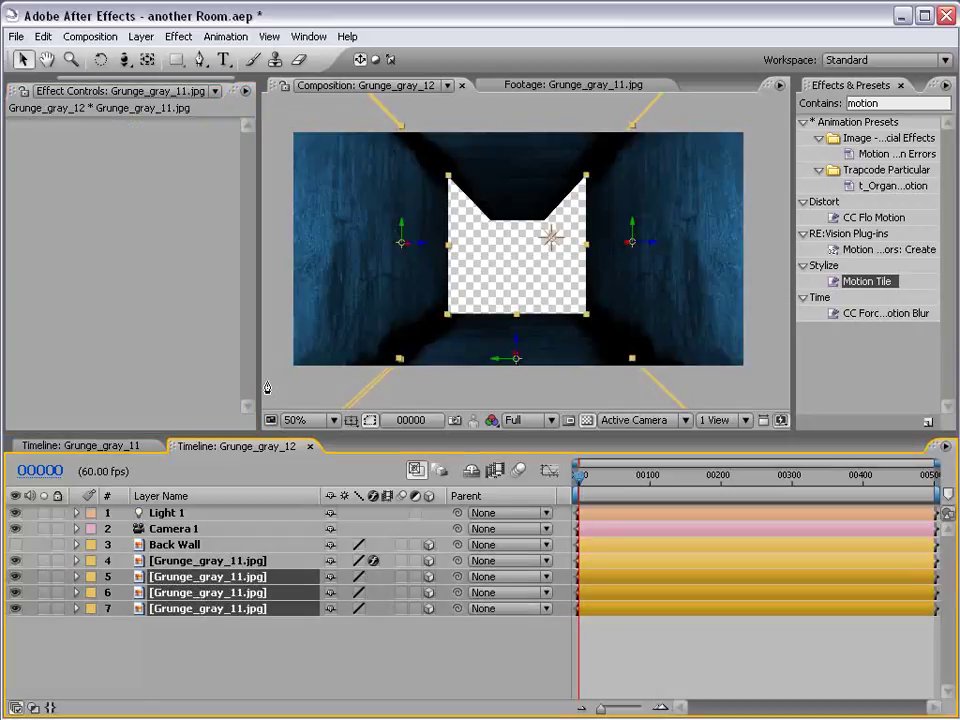
key(ctrl+v)
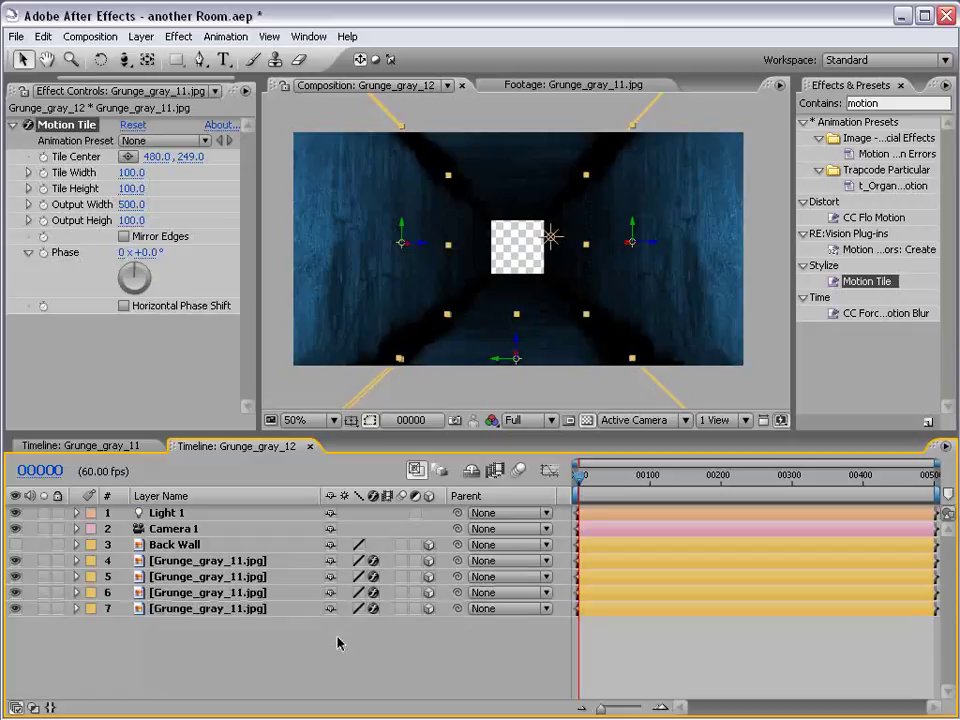
click(336, 638)
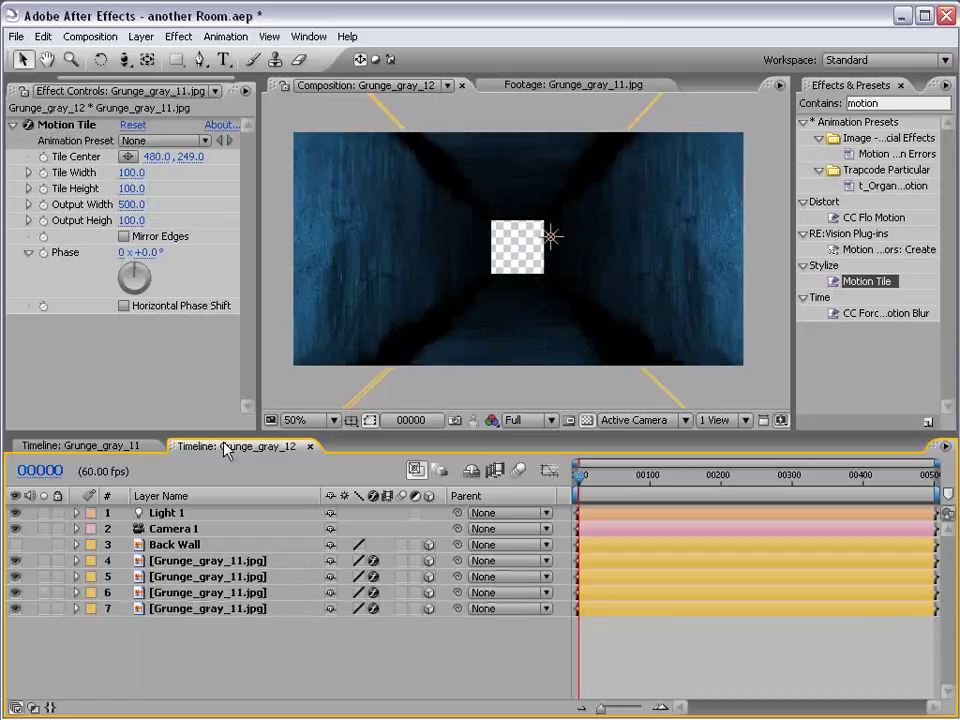
Step: Unhide the Back Wall and drag it along Z far down the hallway
click(176, 545)
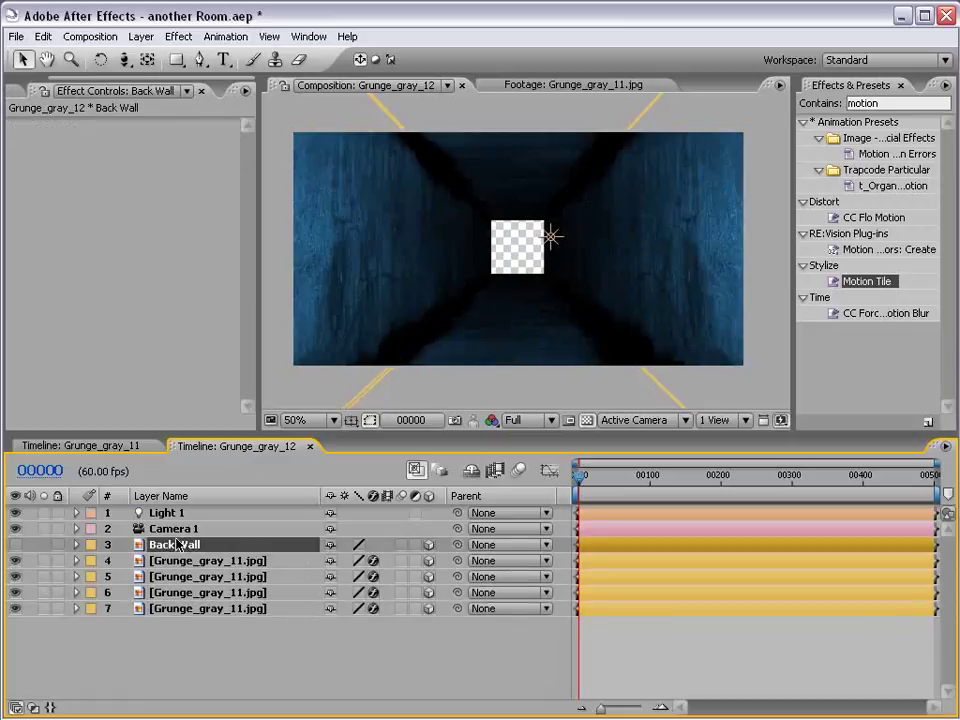
click(15, 544)
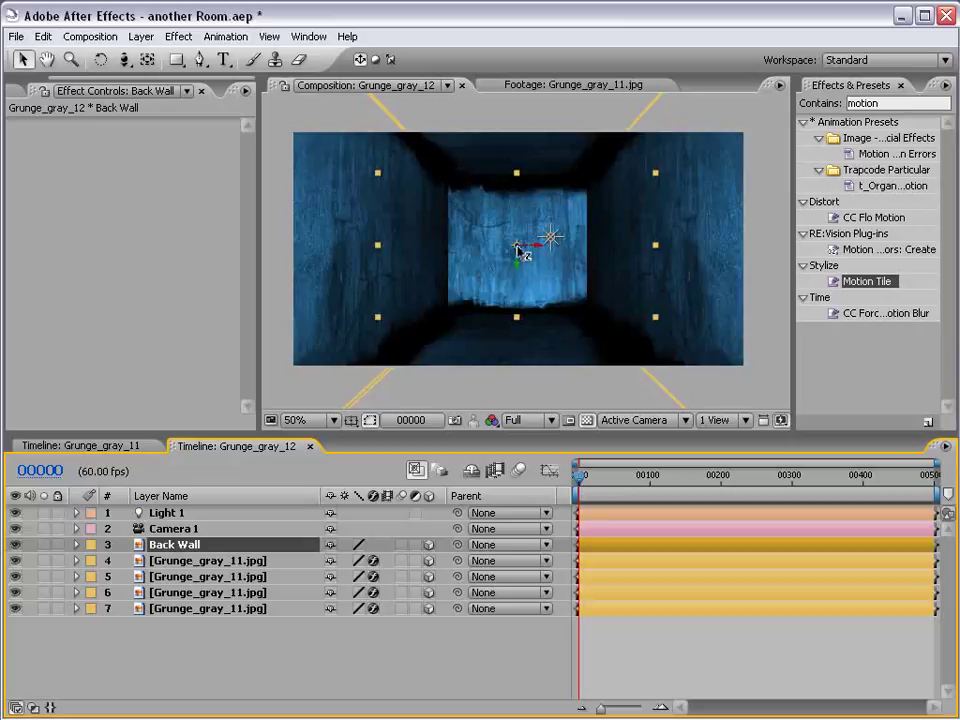
drag(517, 248, 414, 341)
click(634, 630)
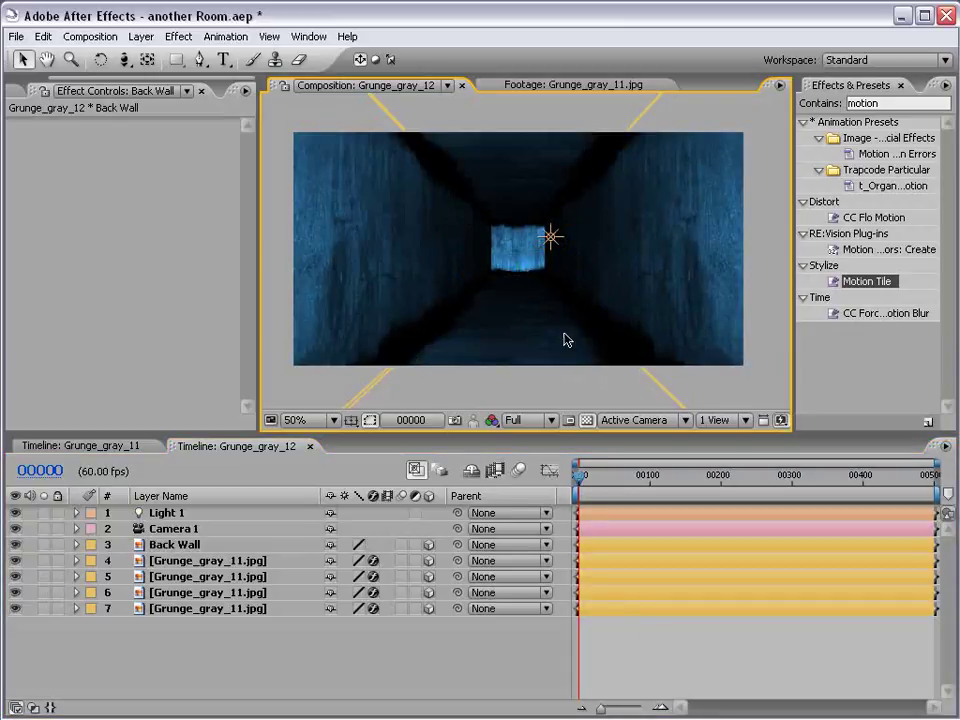
Step: Dolly Camera 1 forward through the corridor with the Track Z Camera tool
click(124, 61)
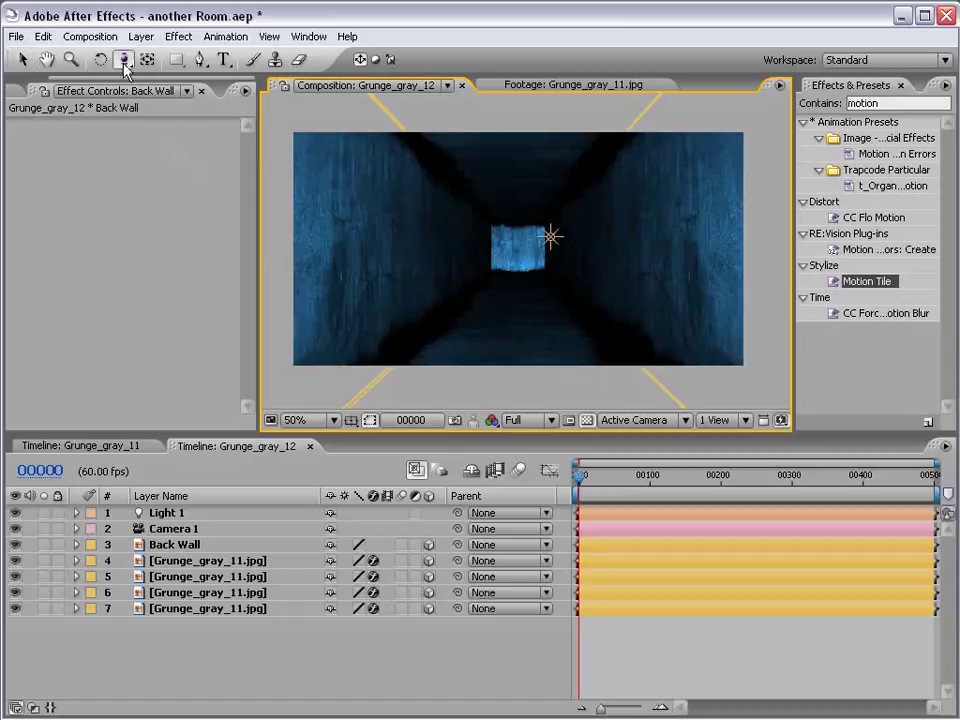
key(c)
key(c)
drag(536, 272, 542, 514)
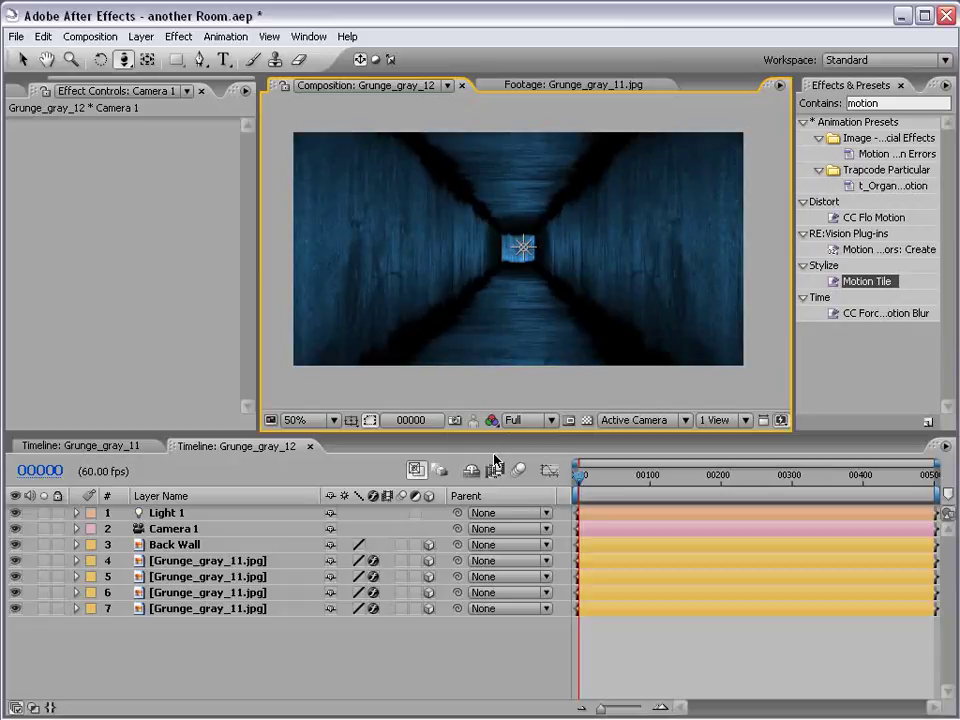
drag(499, 330, 560, 291)
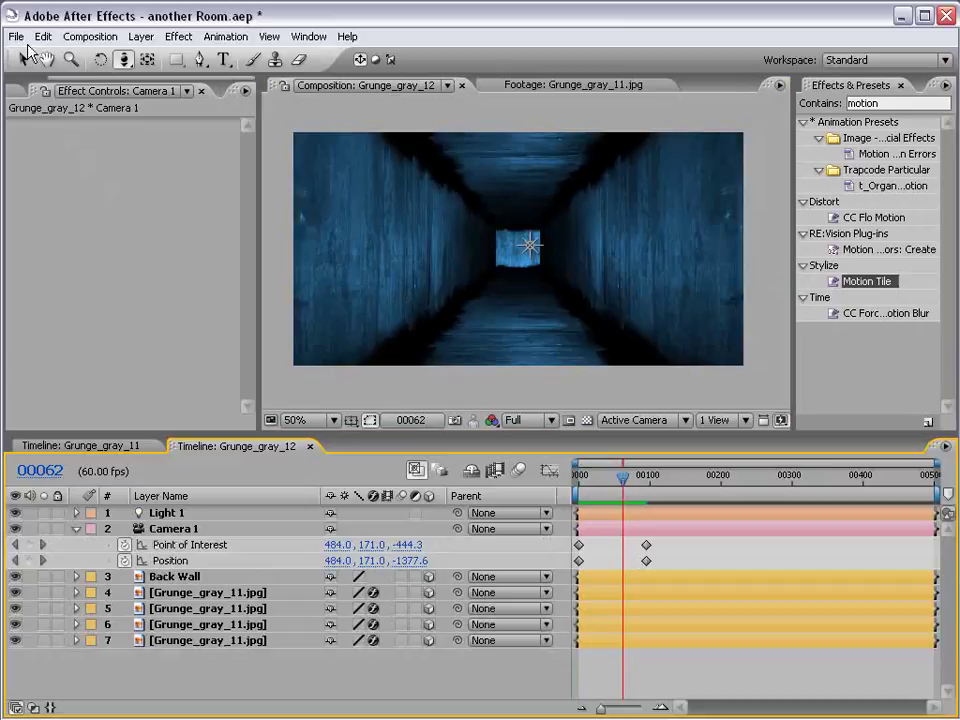
Step: Toggle grunge layer 7's visibility off and on to identify which wall it is
click(23, 60)
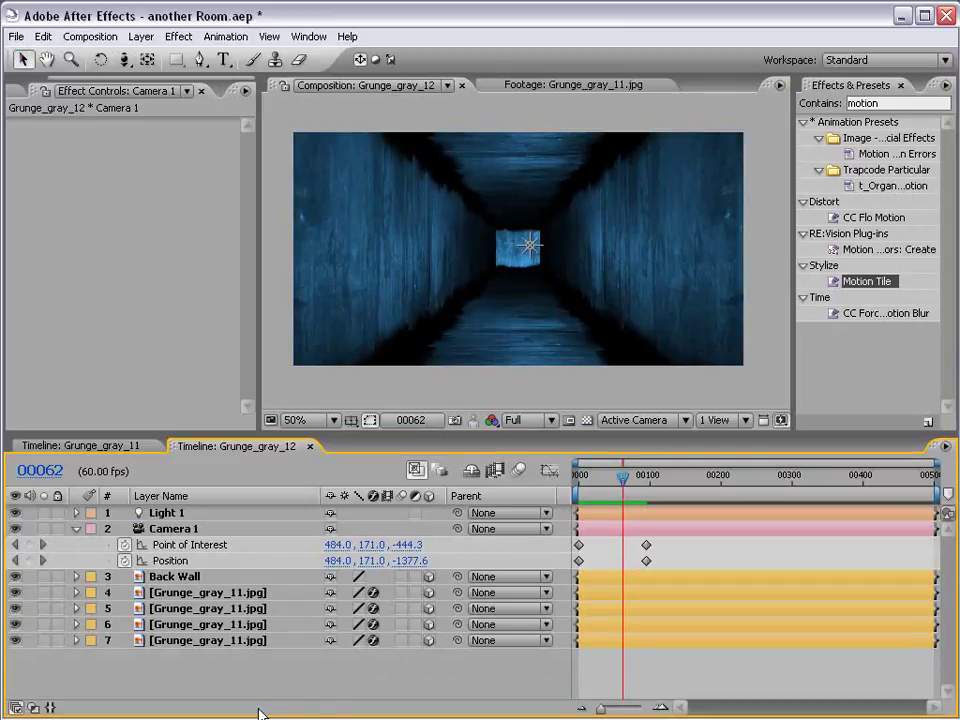
click(60, 640)
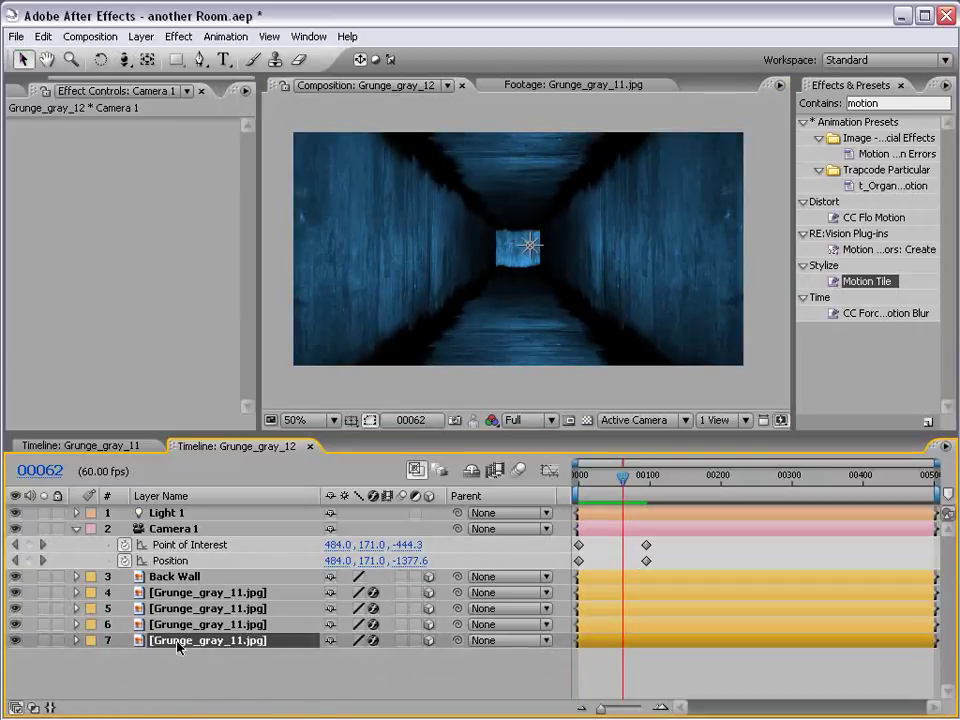
click(15, 640)
click(15, 640)
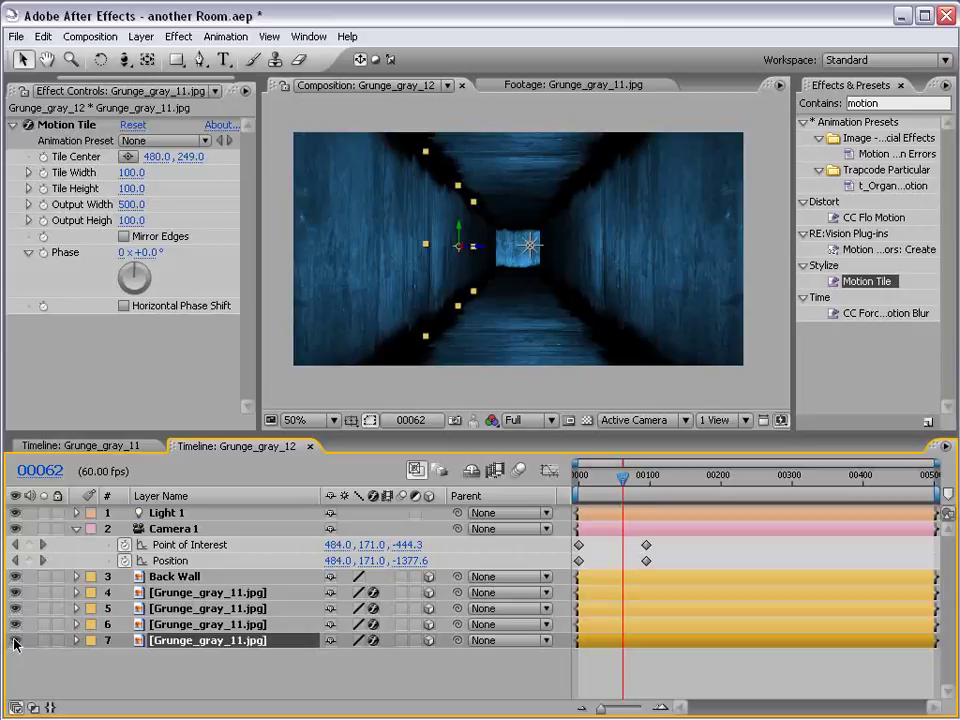
Step: Apply Color Correction > Exposure to the Back Wall and set Exposure to -4.70
click(215, 577)
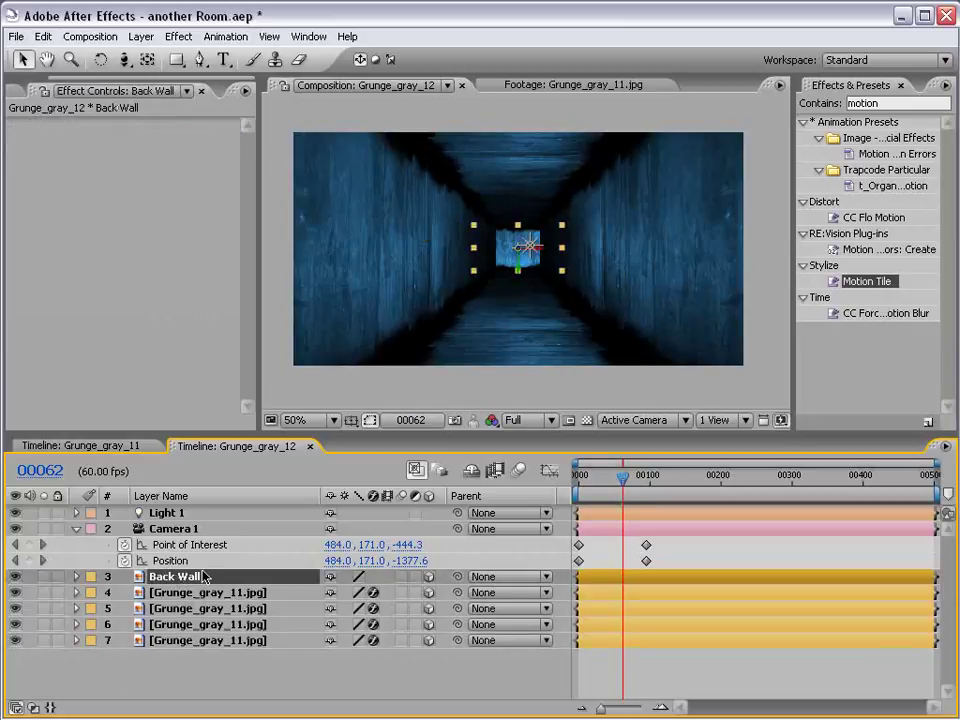
click(177, 38)
mouse_move(220, 192)
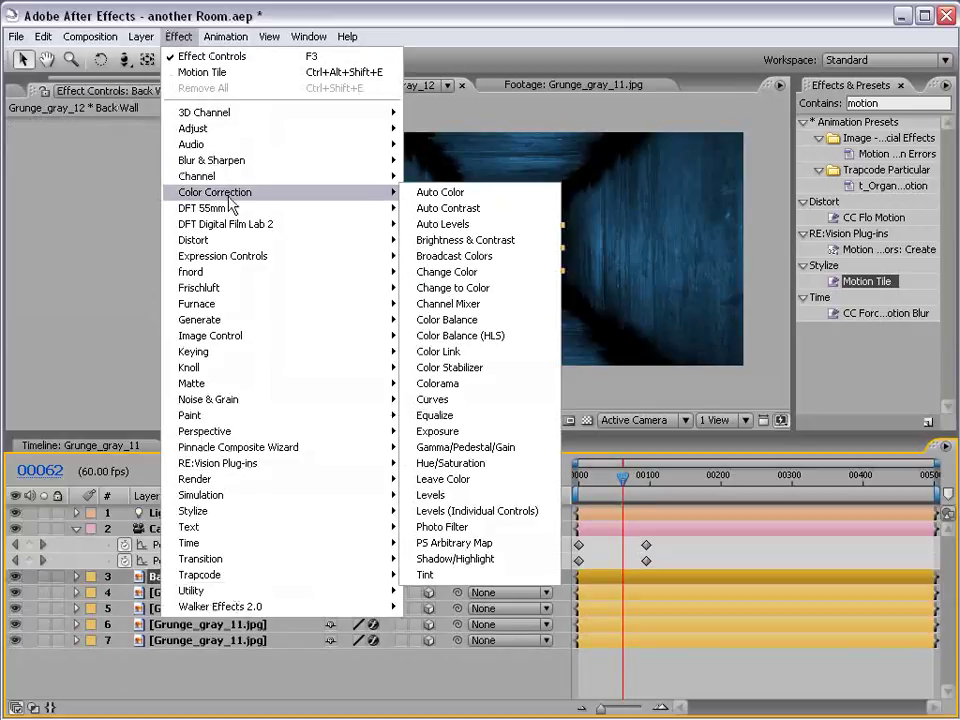
click(482, 431)
drag(130, 188, 95, 190)
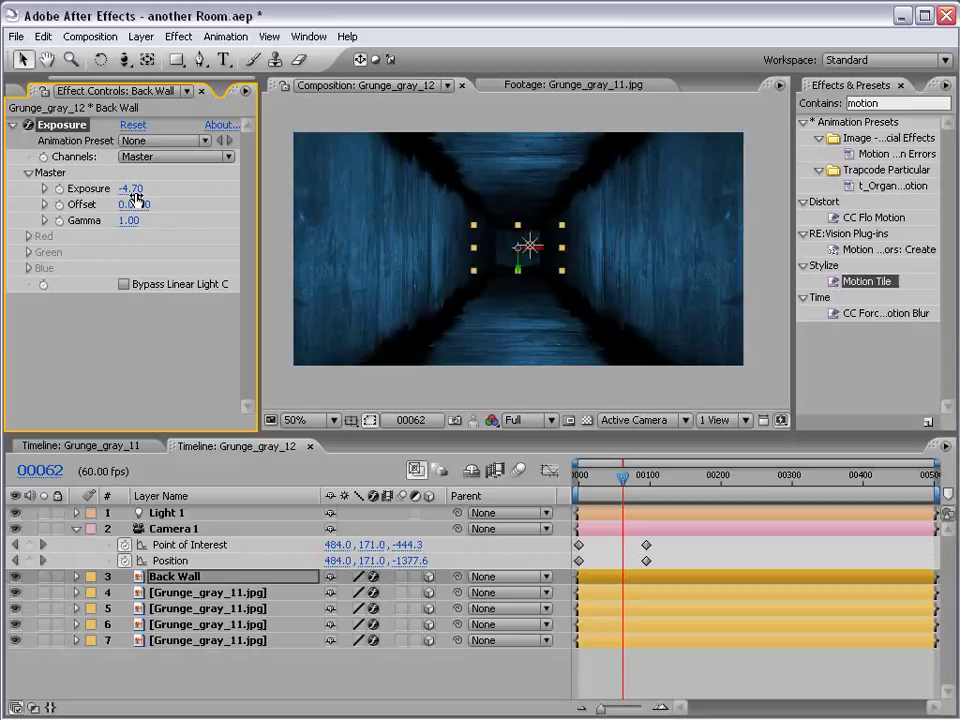
click(766, 660)
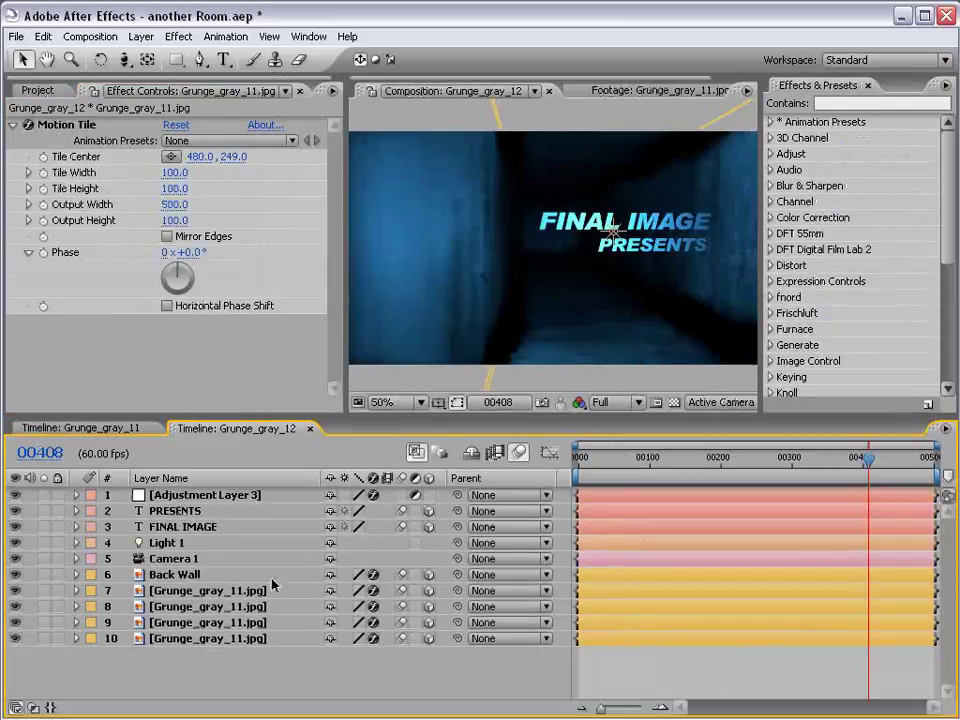
Step: Add a wiggle(3,40) expression to Light 1's Intensity and scrub to preview the flicker
click(76, 543)
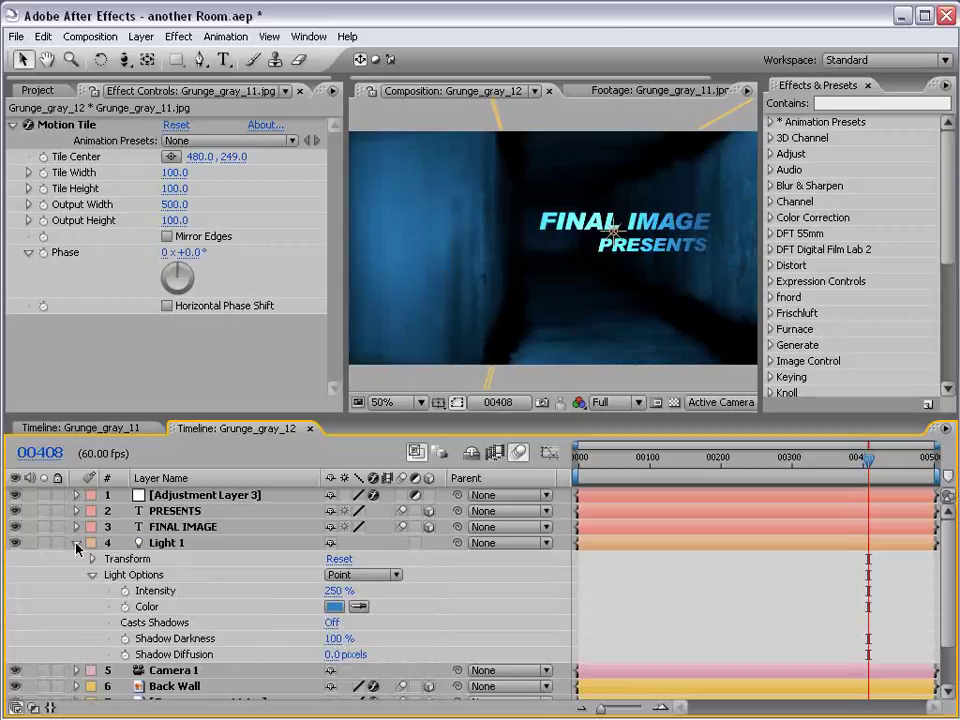
scroll(242, 585, down, 1)
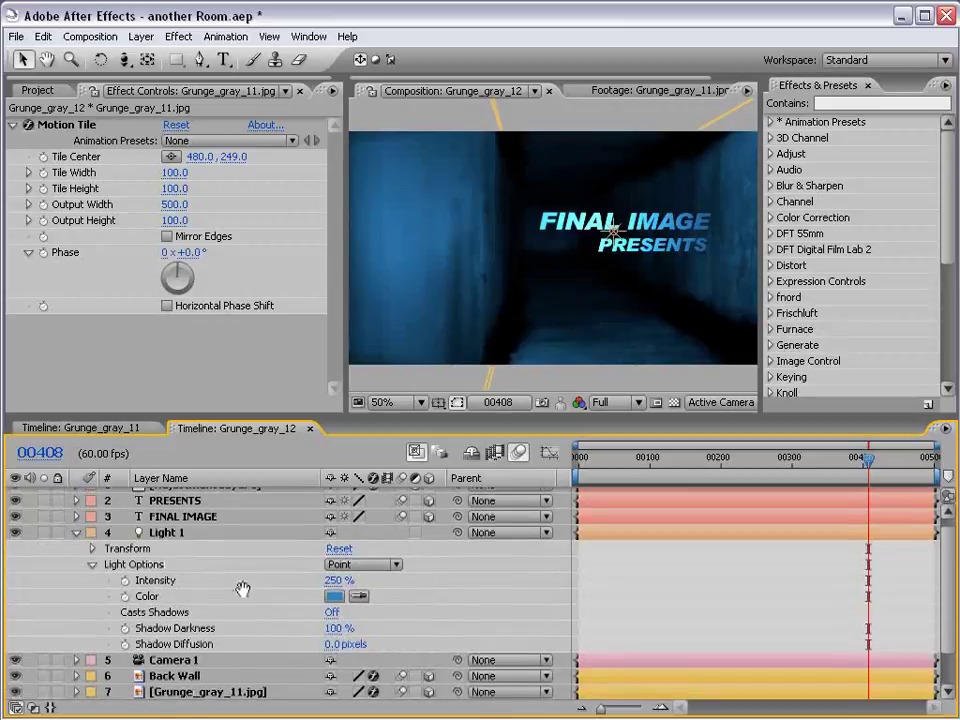
alt+click(126, 581)
text(w)
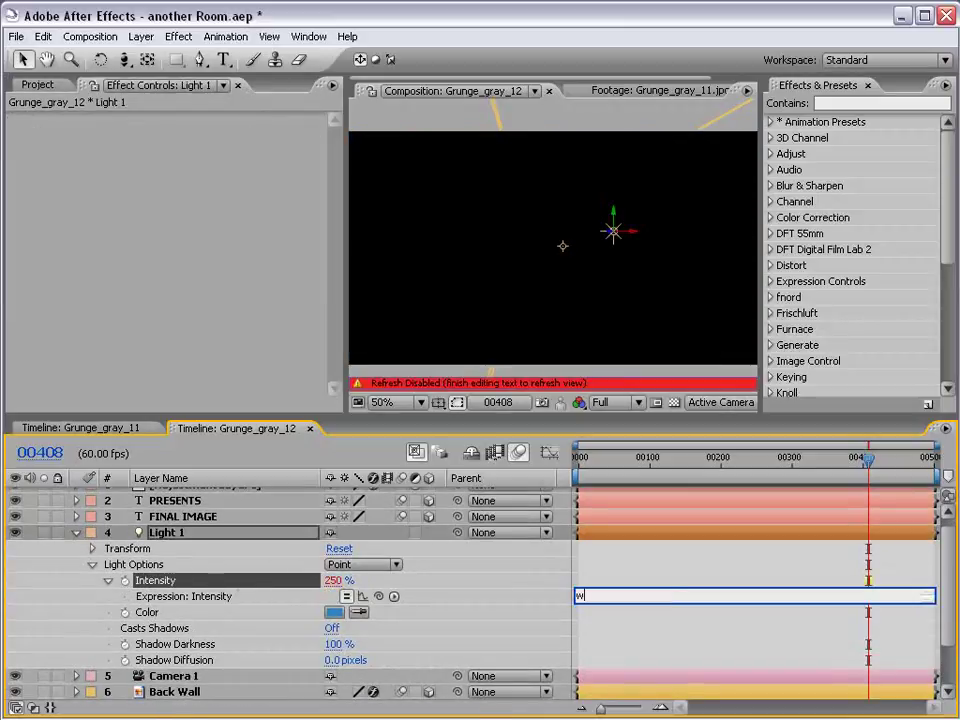
text(iggle)
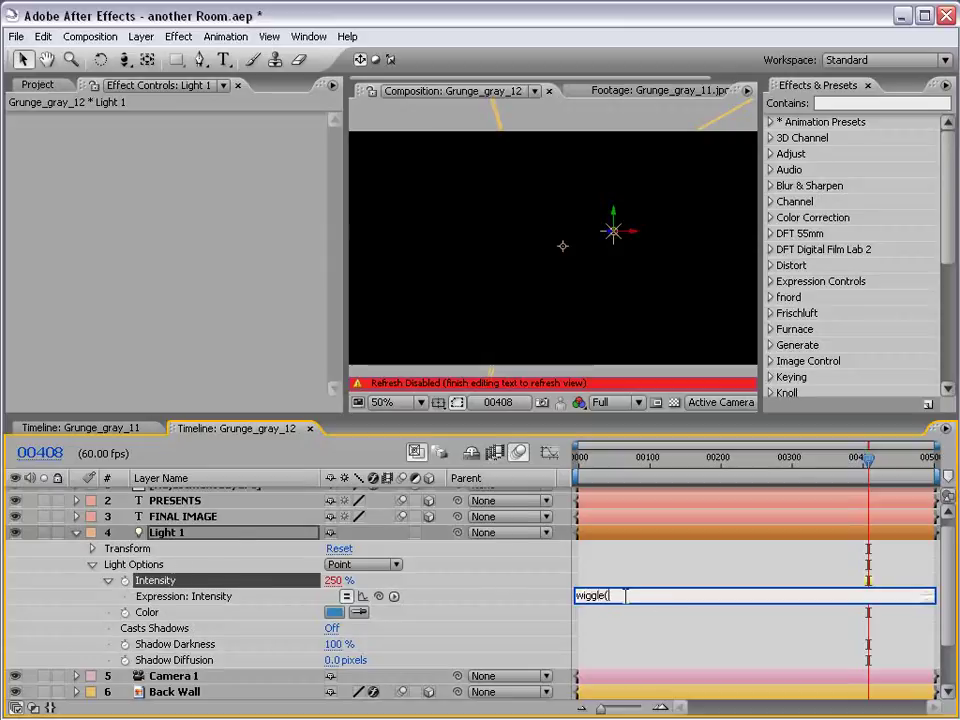
text((3,4))
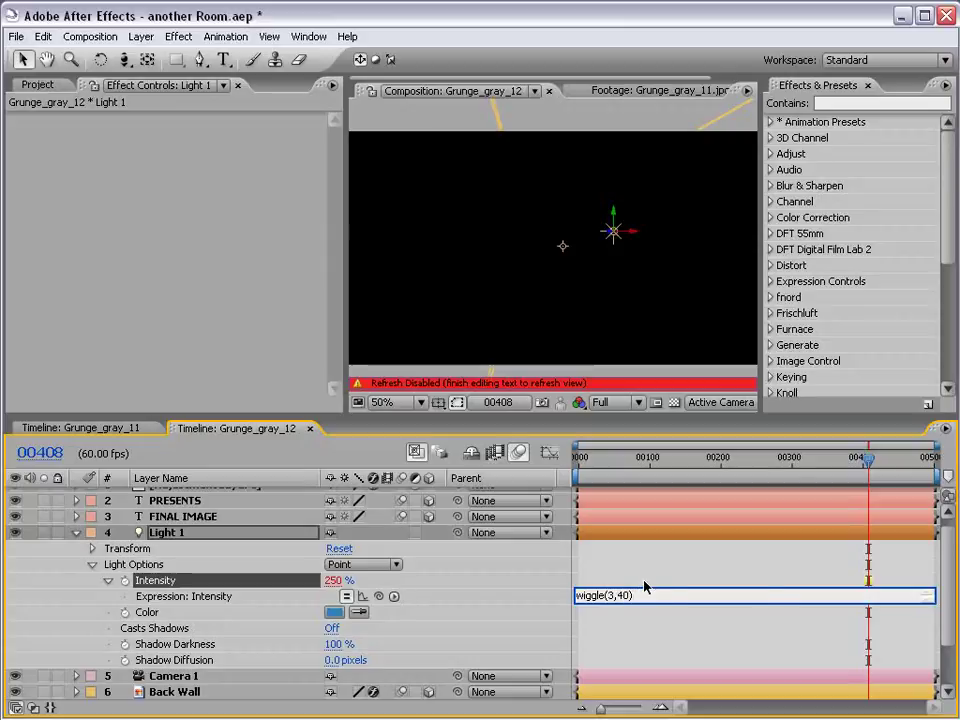
click(643, 645)
drag(798, 457, 895, 463)
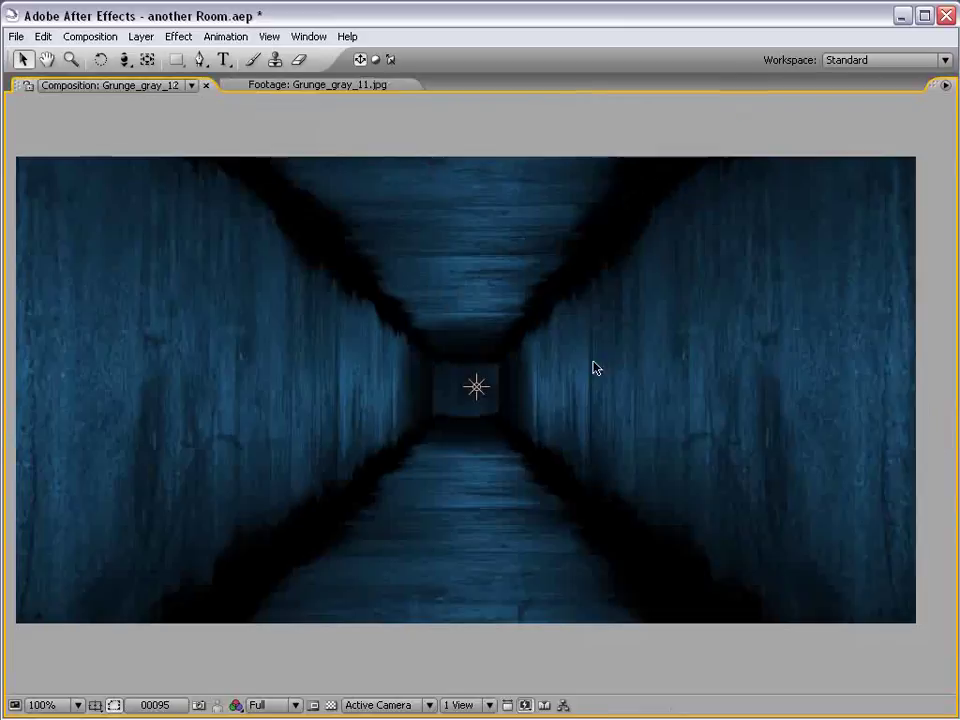
Step: Create a 'FINAL IMAGE' text layer near the centre of the hallway
key(grave)
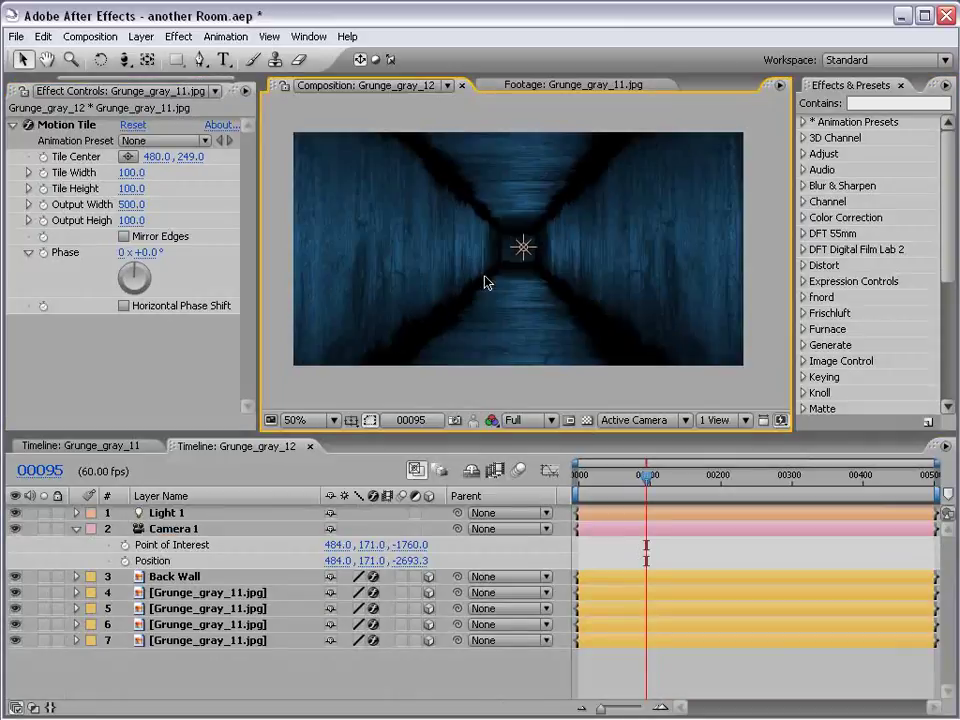
click(689, 673)
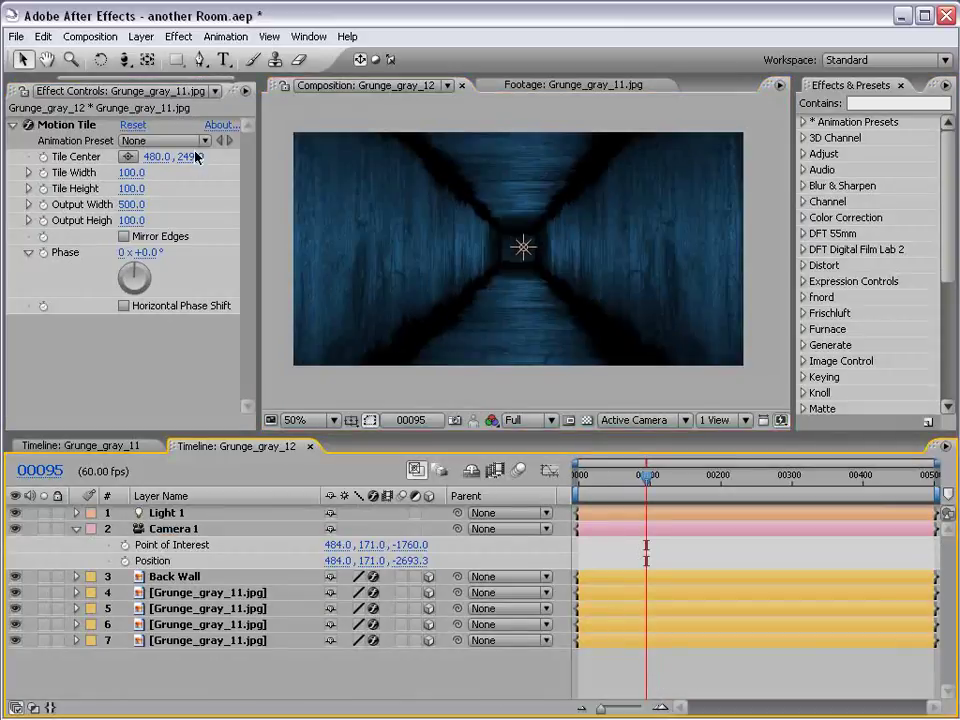
click(223, 59)
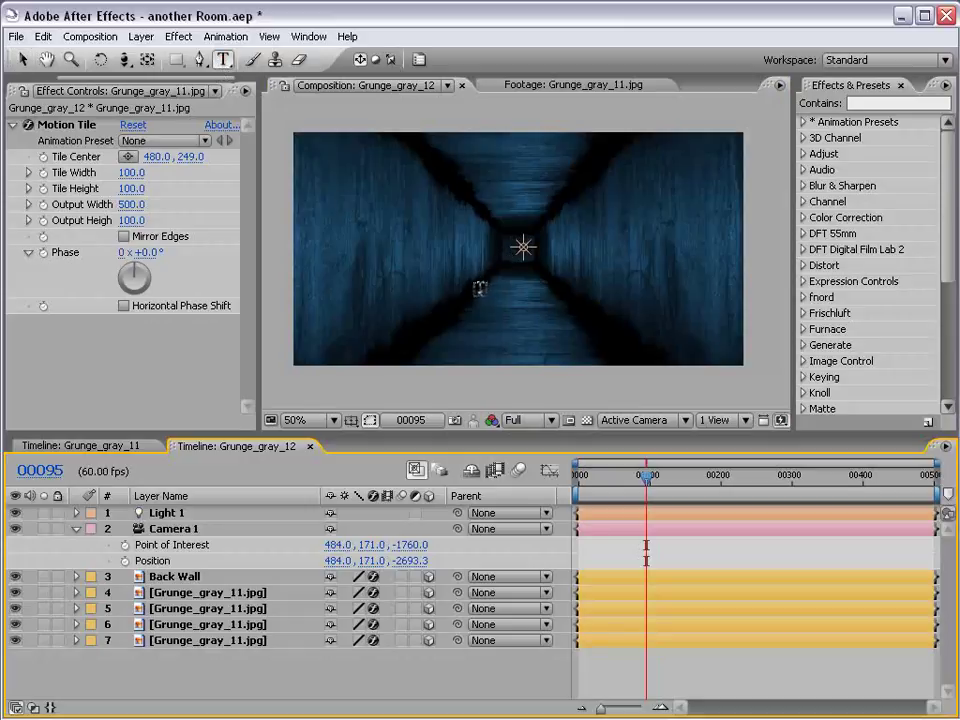
click(470, 270)
text(FINAL IMAGE)
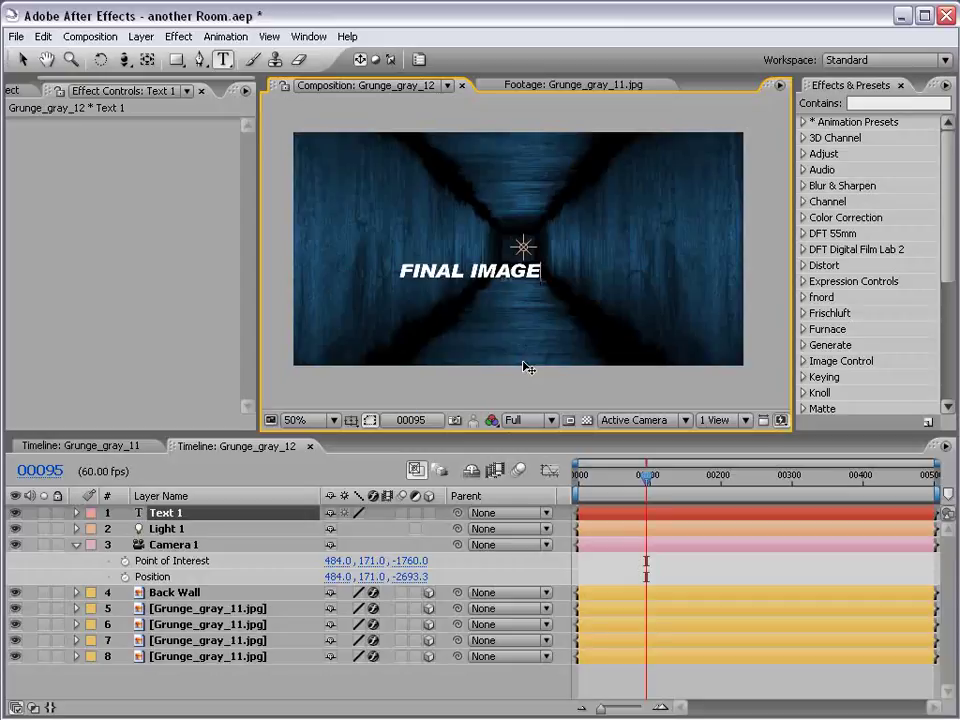
click(22, 59)
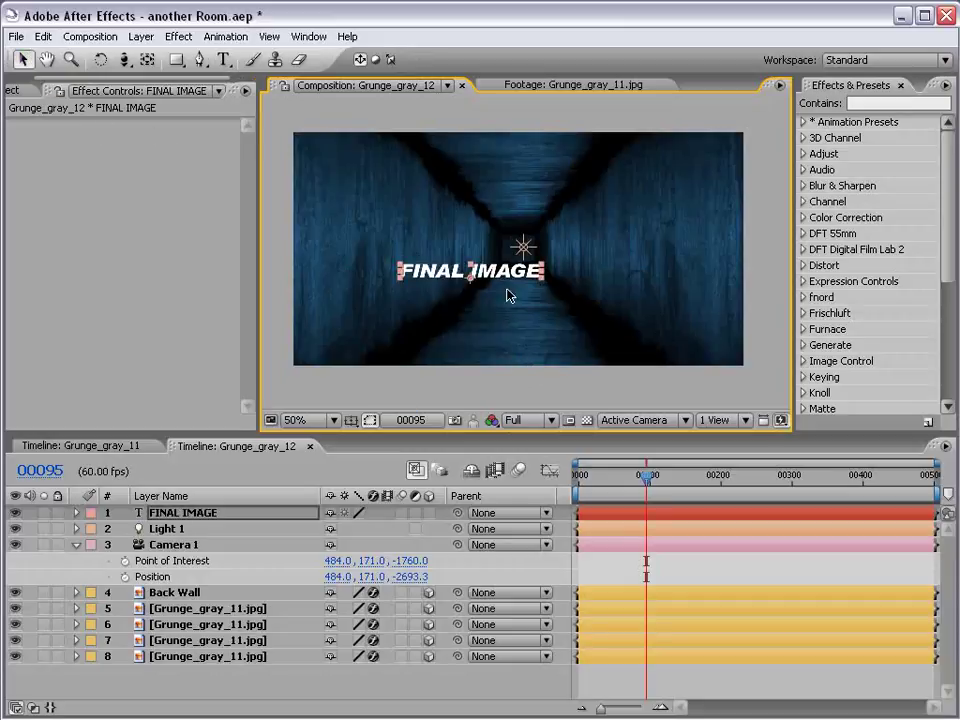
Step: Duplicate the title, retype the copy as 'PRESENTS' just below, and scale it smaller
click(596, 555)
click(602, 516)
key(ctrl+d)
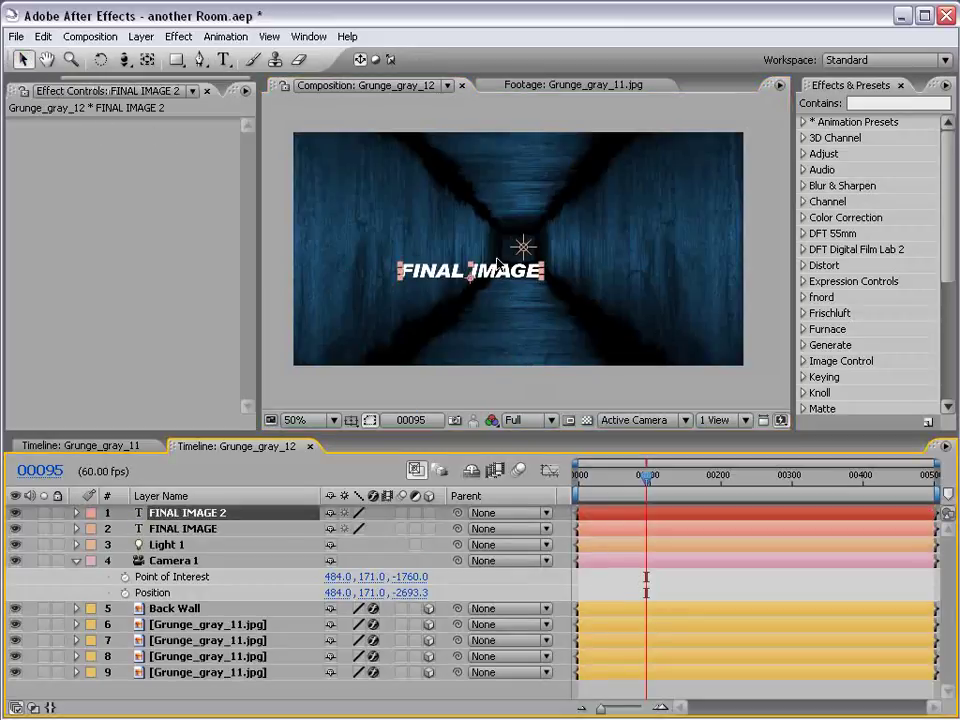
drag(502, 279, 499, 297)
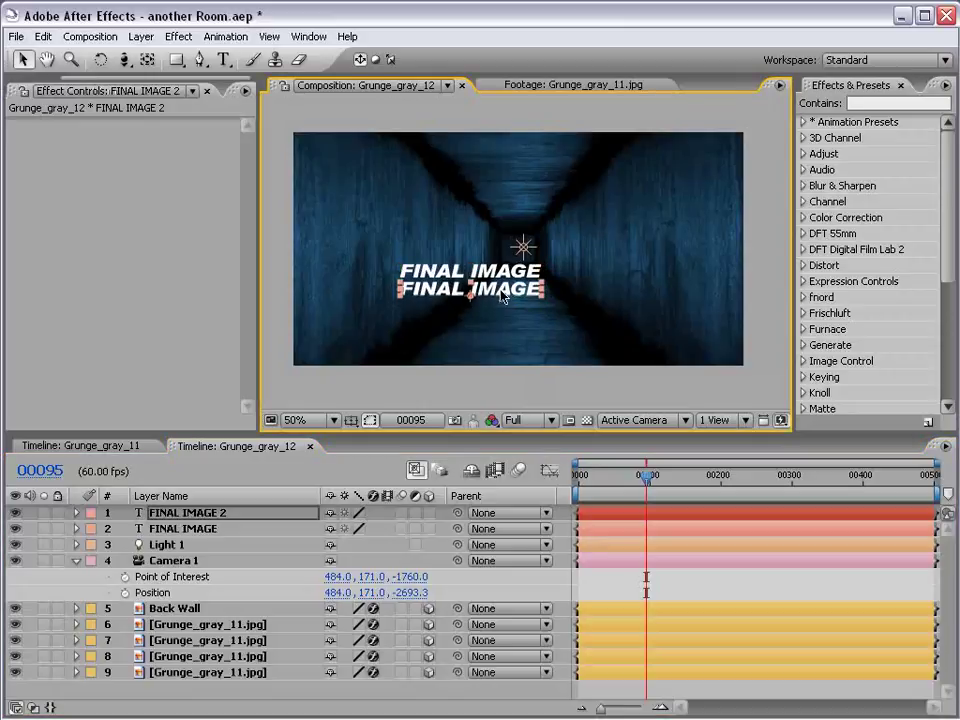
double_click(499, 294)
click(499, 292)
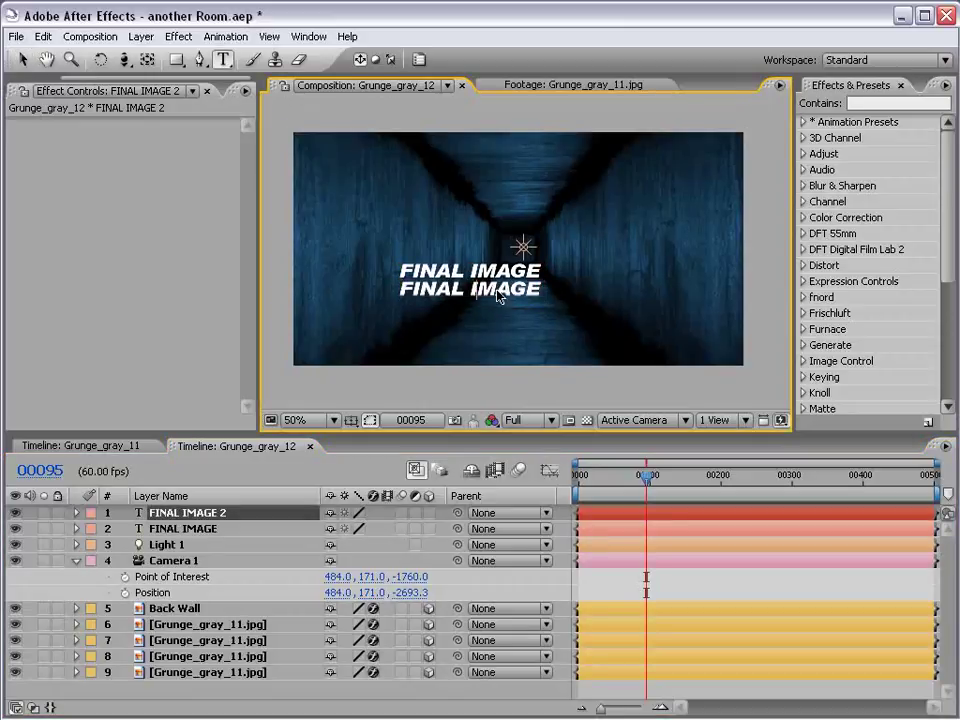
text(PRESE)
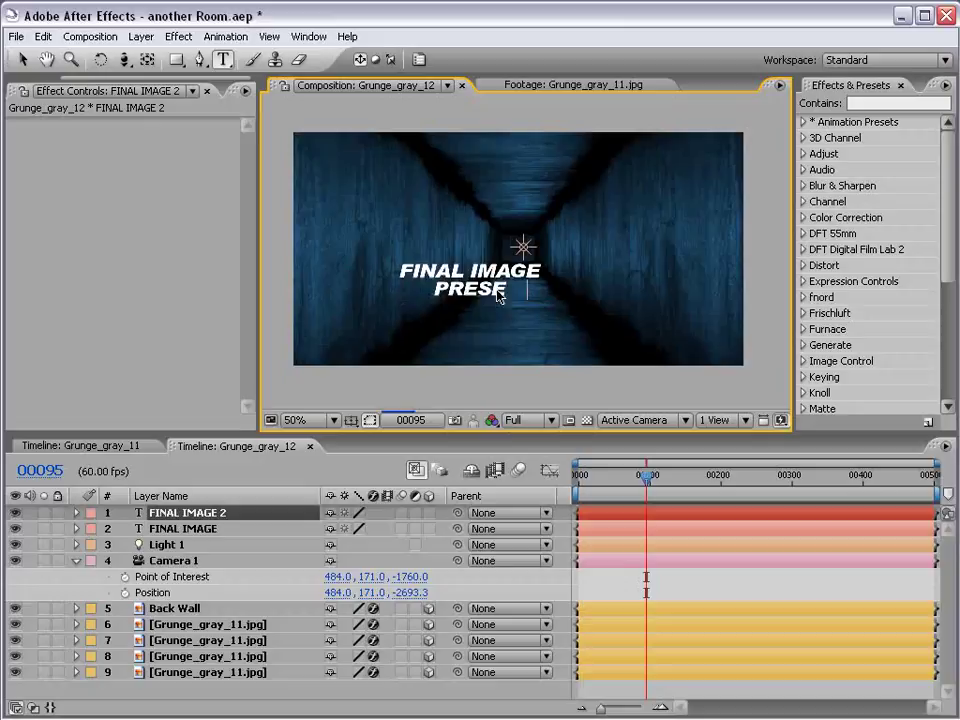
text(NTS)
click(22, 59)
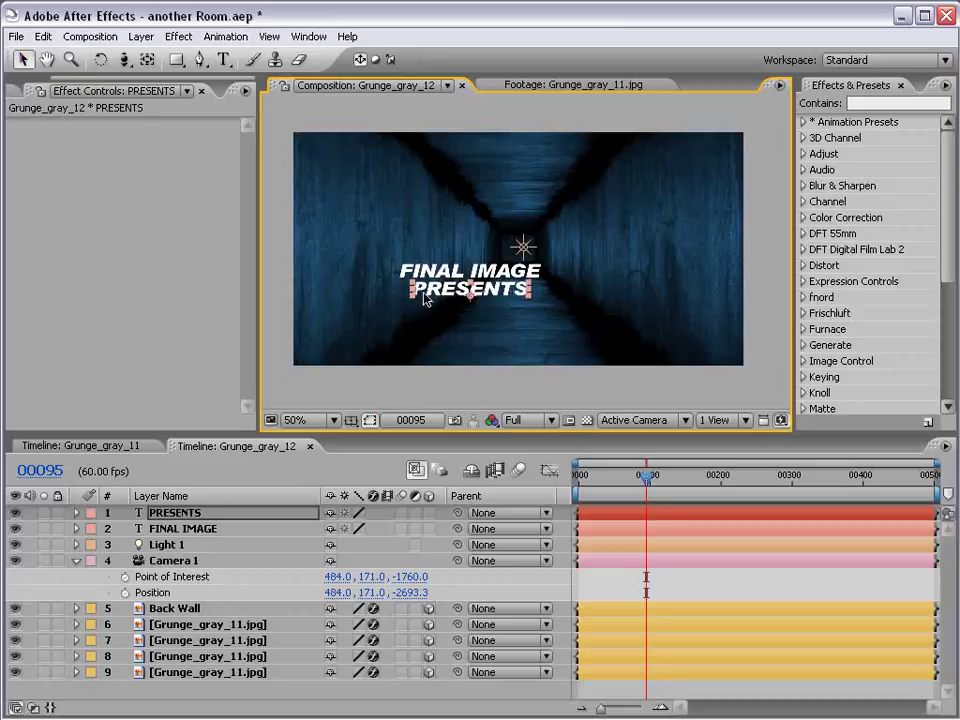
mouse_move(530, 289)
mouse_down()
mouse_move(497, 294)
mouse_move(518, 292)
mouse_up()
click(596, 579)
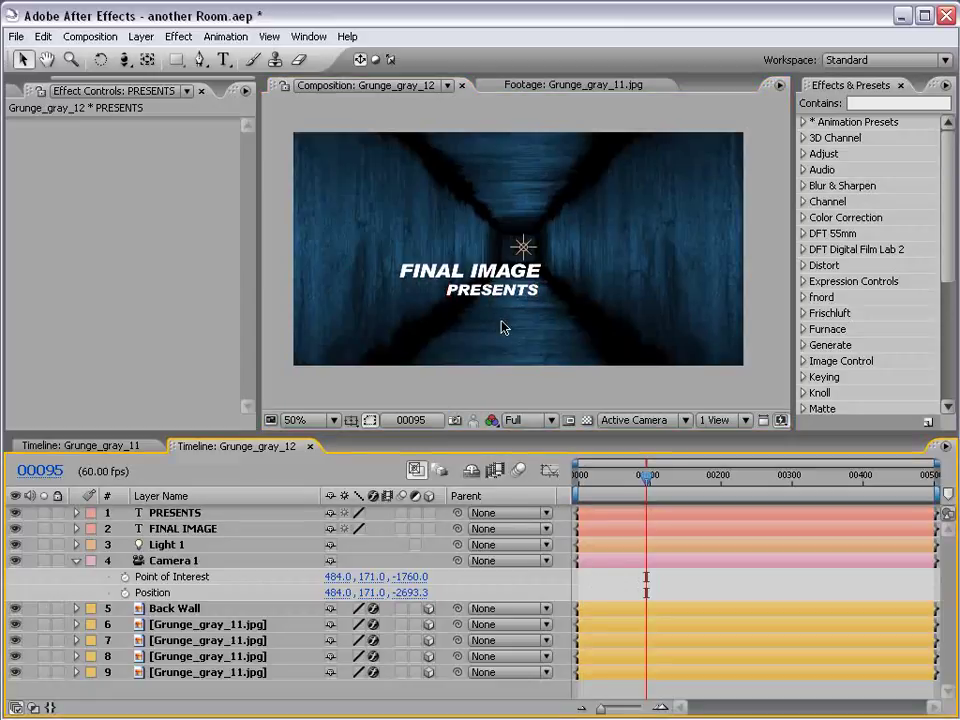
click(175, 512)
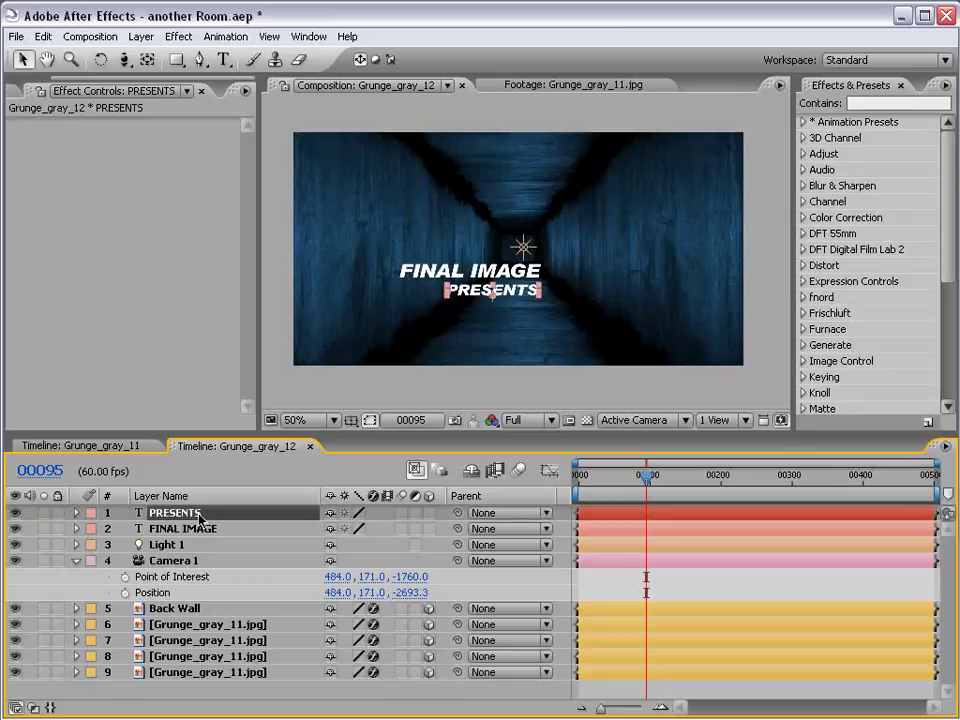
Step: Enable the 3D Layer switch on both the FINAL IMAGE and PRESENTS text layers
click(183, 528)
shift+click(190, 514)
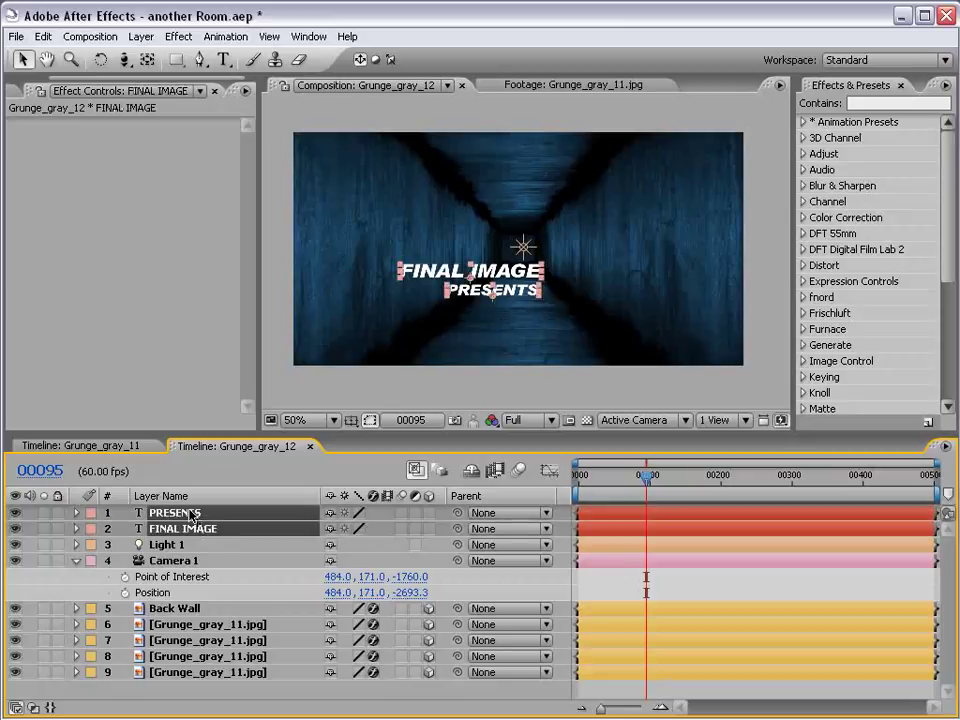
click(430, 518)
click(617, 583)
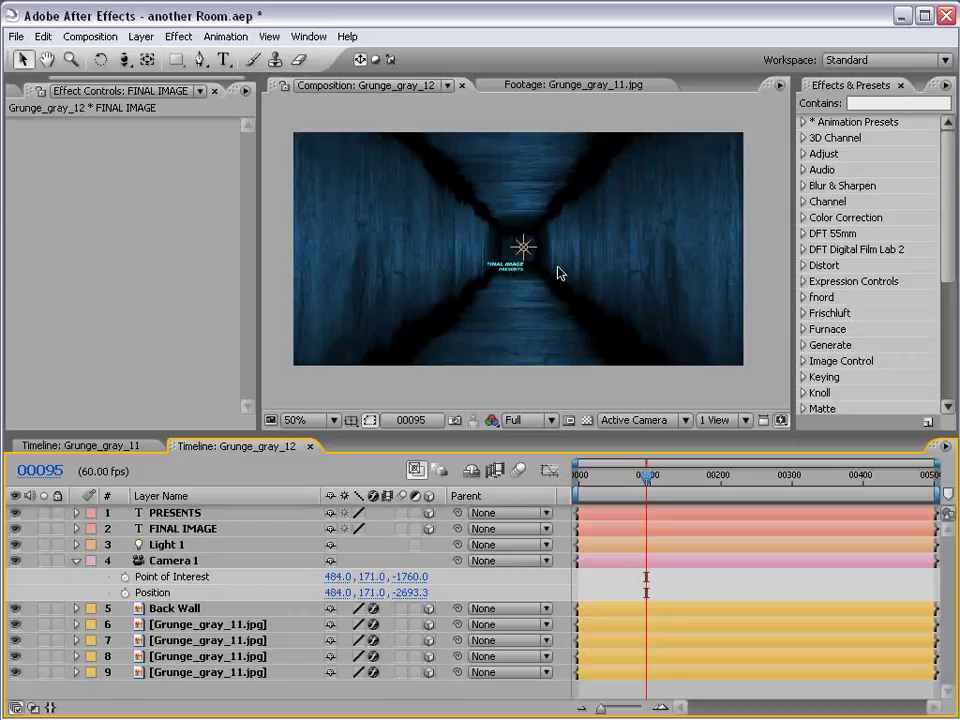
Step: Step through the lower Grunge_gray_11 wall layers to inspect them
click(474, 260)
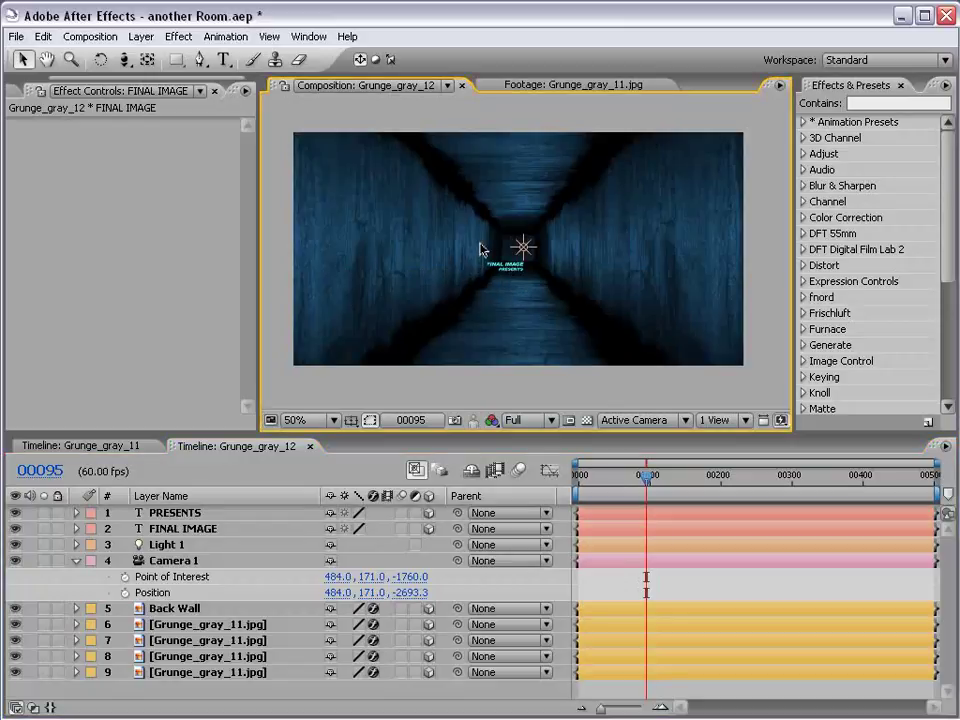
click(213, 625)
key(ctrl+Down)
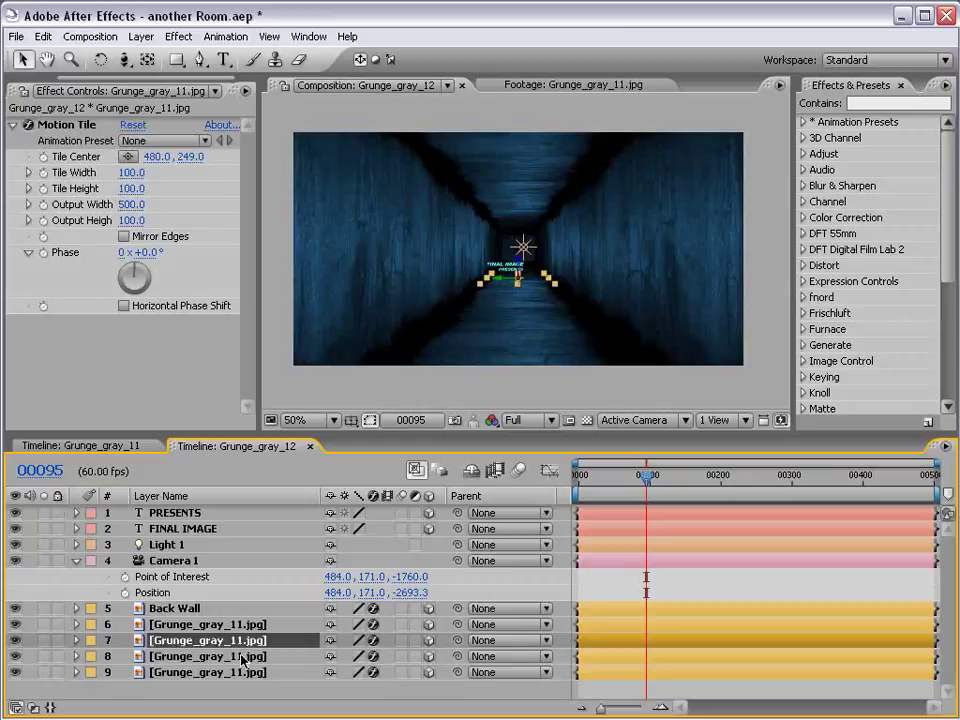
key(ctrl+Down)
key(ctrl+Down)
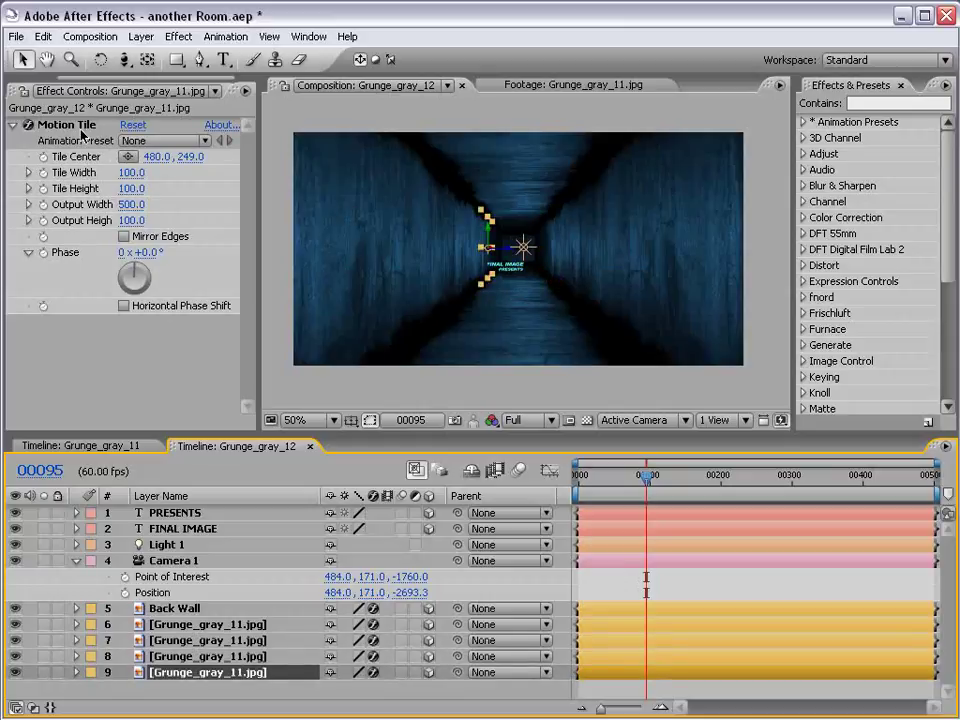
Step: Dolly the camera forward down the corridor toward the title with Track Z Camera
click(122, 61)
drag(543, 323, 597, 190)
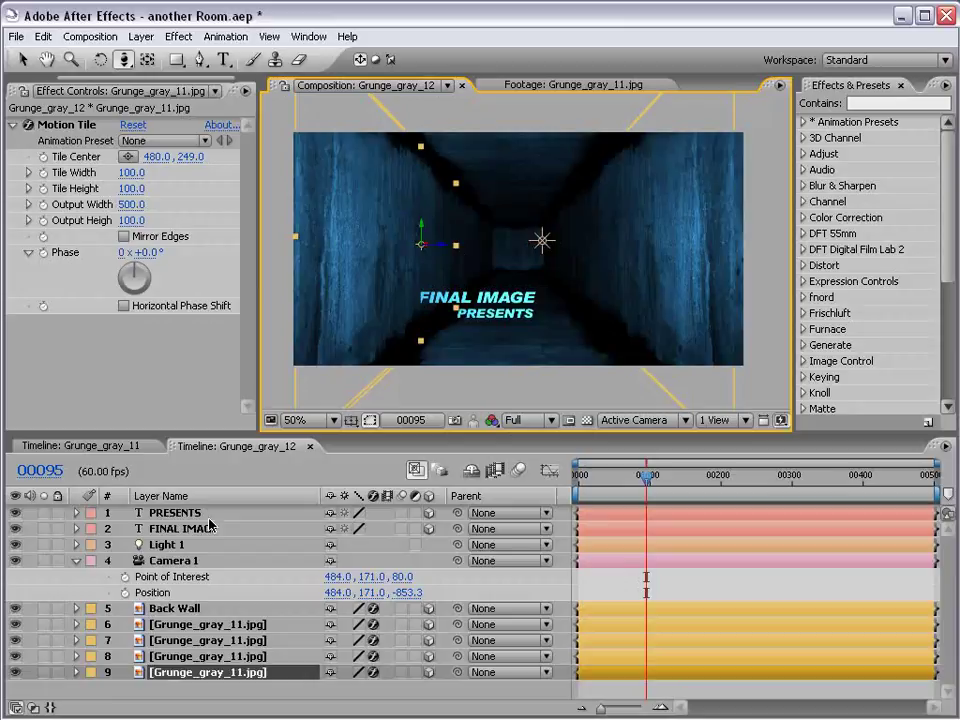
click(433, 298)
Step: Move the FINAL IMAGE PRESENTS text up and toward the corridor centre
shift+click(470, 313)
key(v)
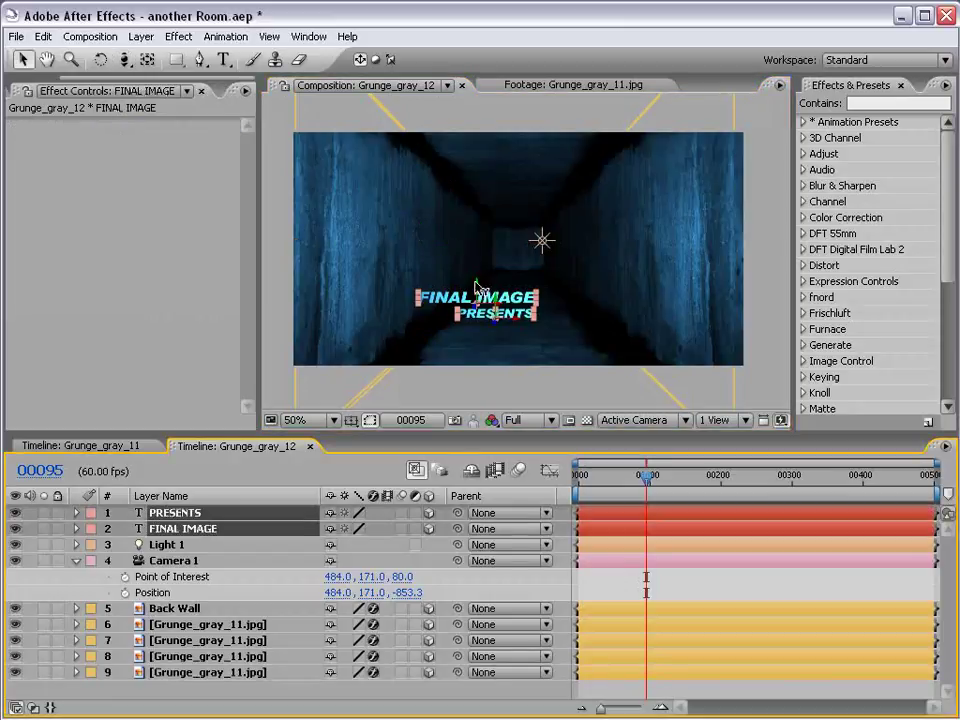
drag(476, 287, 480, 240)
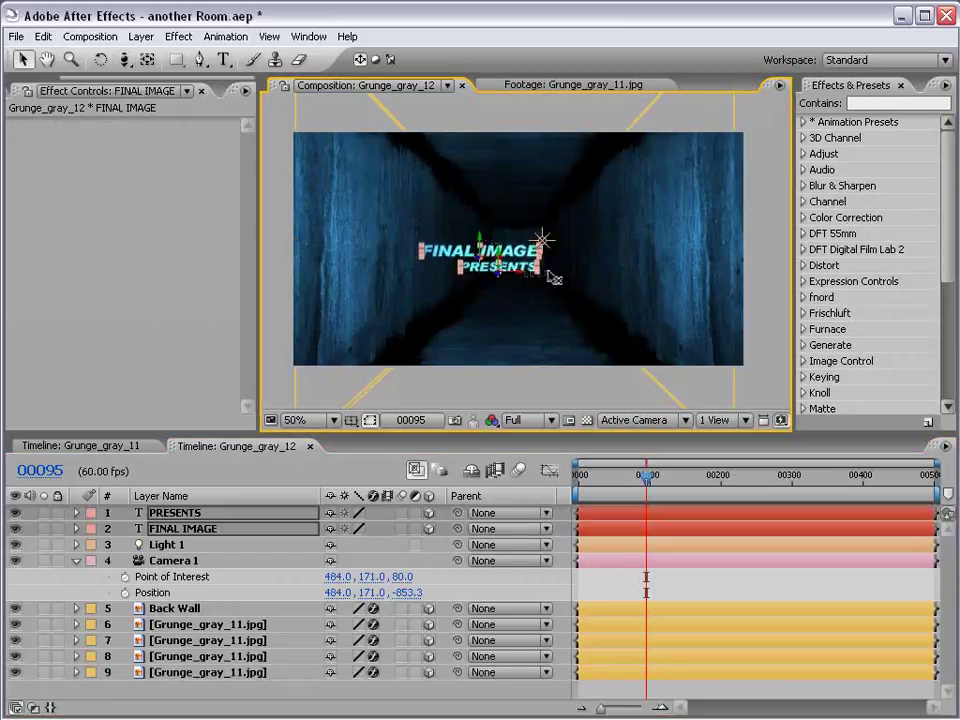
mouse_move(552, 276)
mouse_down()
mouse_move(658, 272)
mouse_move(551, 276)
mouse_up()
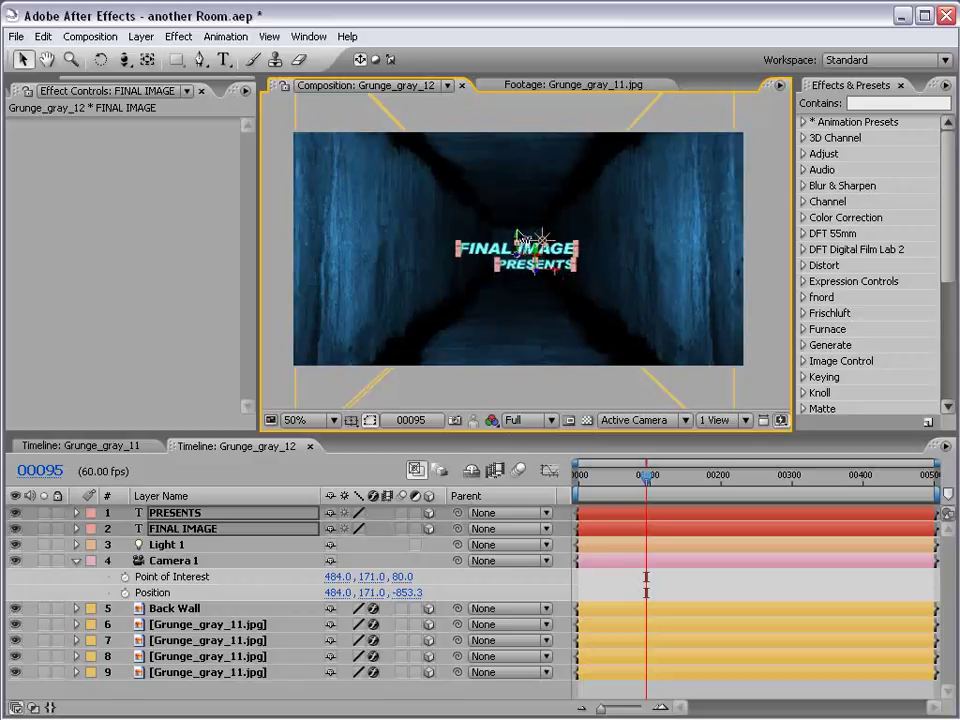
key(.)
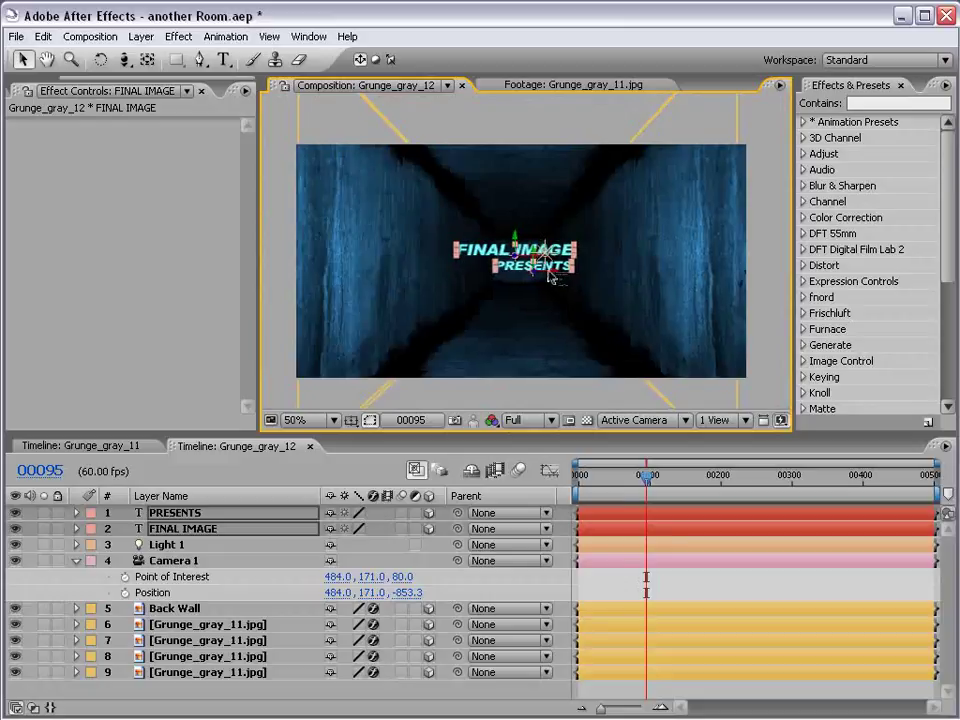
click(672, 582)
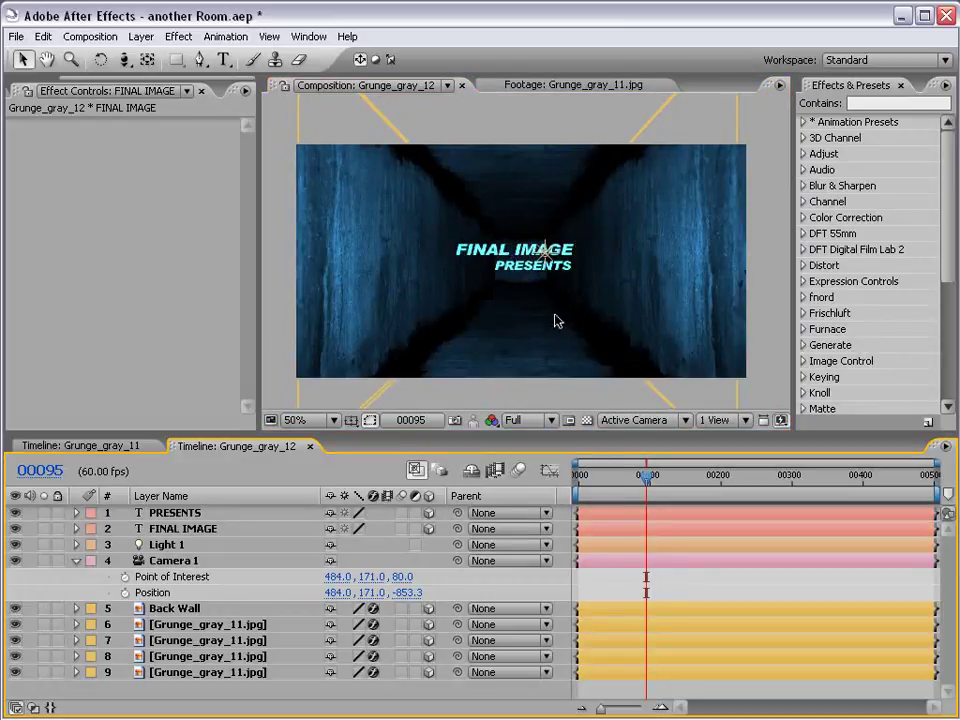
Step: Drag Light 1 left so it sits beside the title text
click(545, 254)
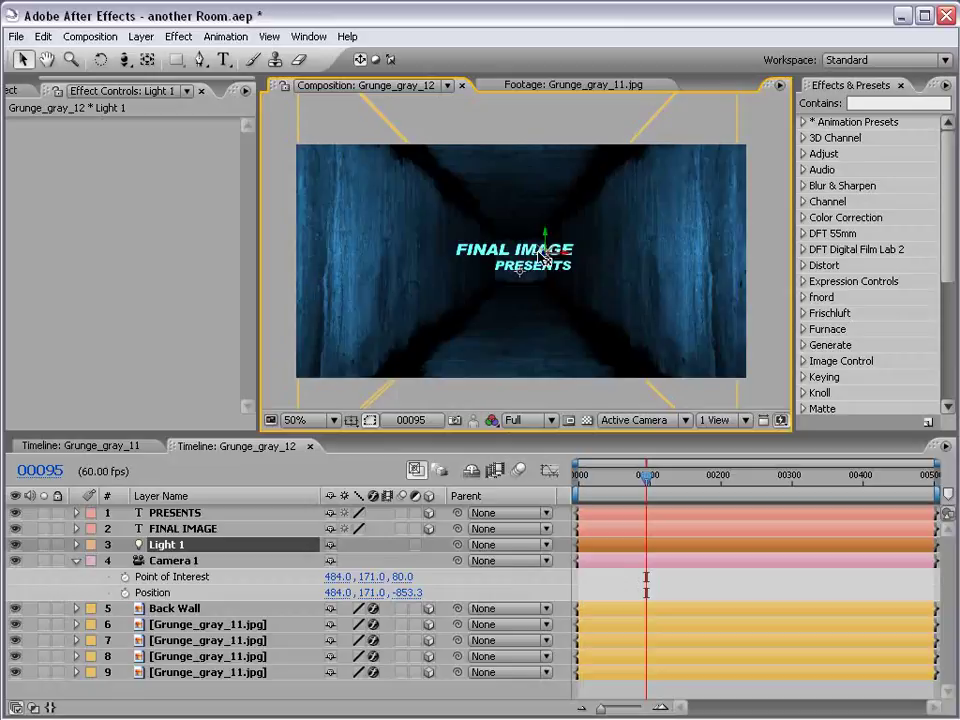
drag(545, 254, 505, 258)
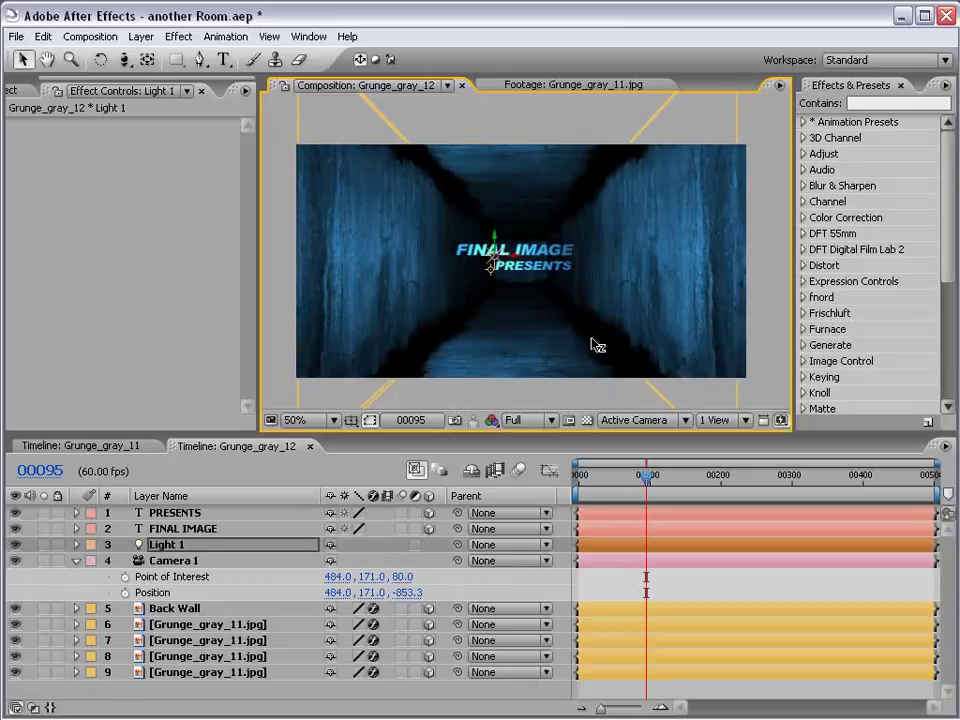
key(F2)
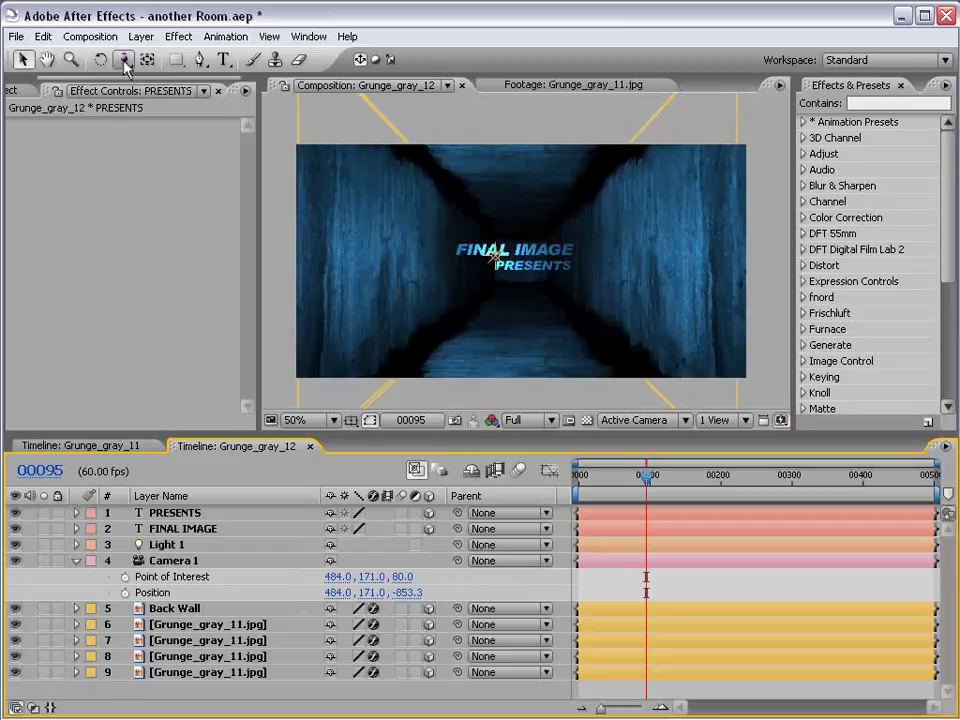
Step: Pull the camera back and orbit it into a distant, angled hallway view
click(124, 60)
drag(542, 294, 525, 357)
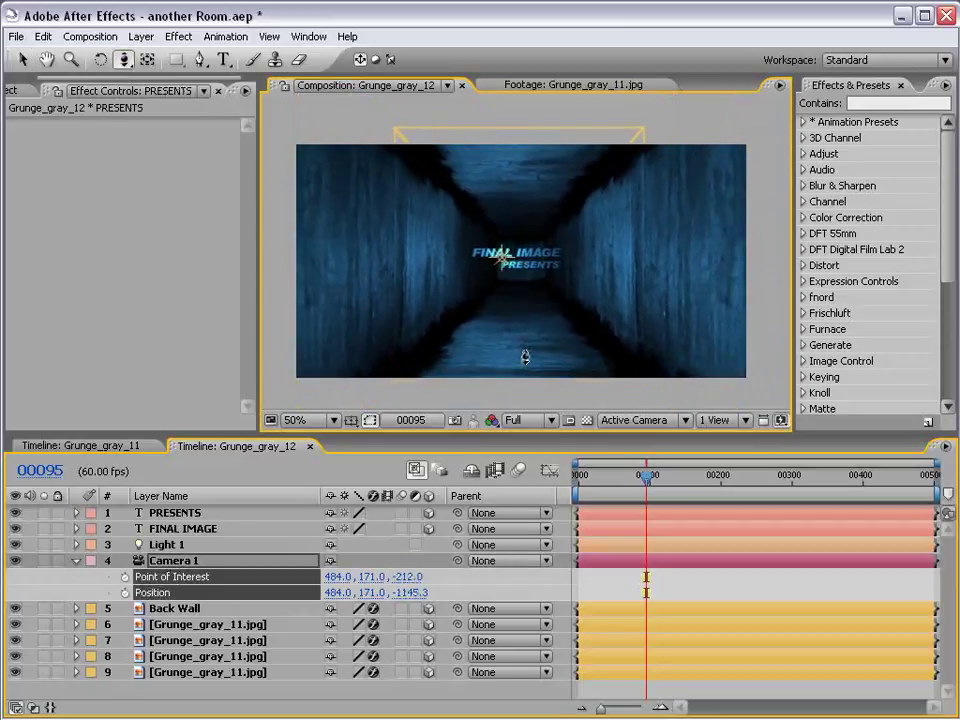
drag(124, 60, 185, 58)
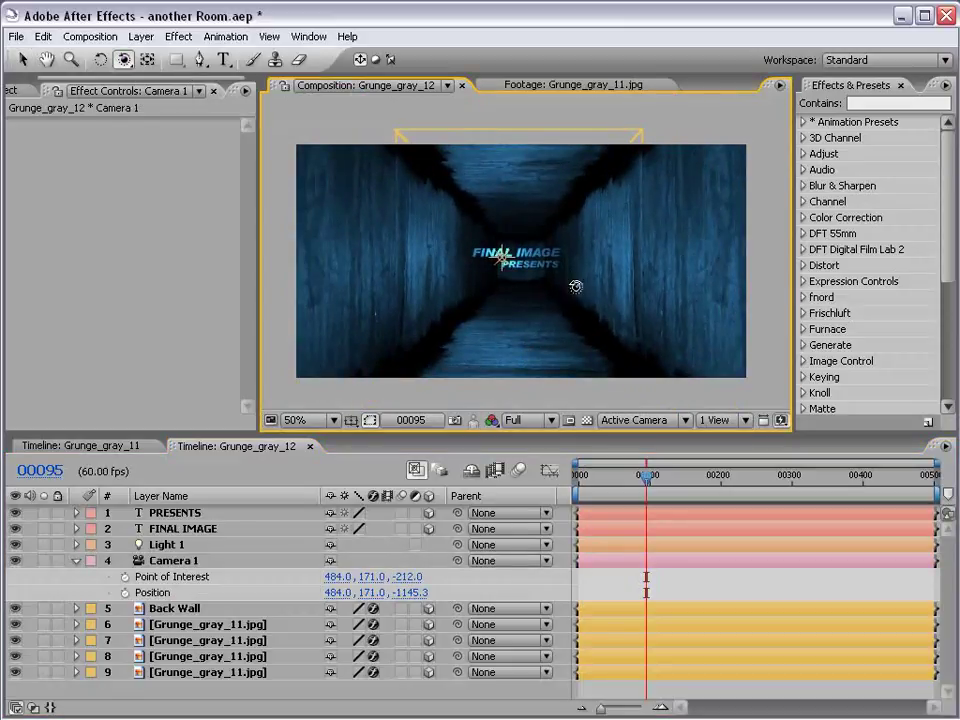
drag(575, 287, 524, 262)
key(F2)
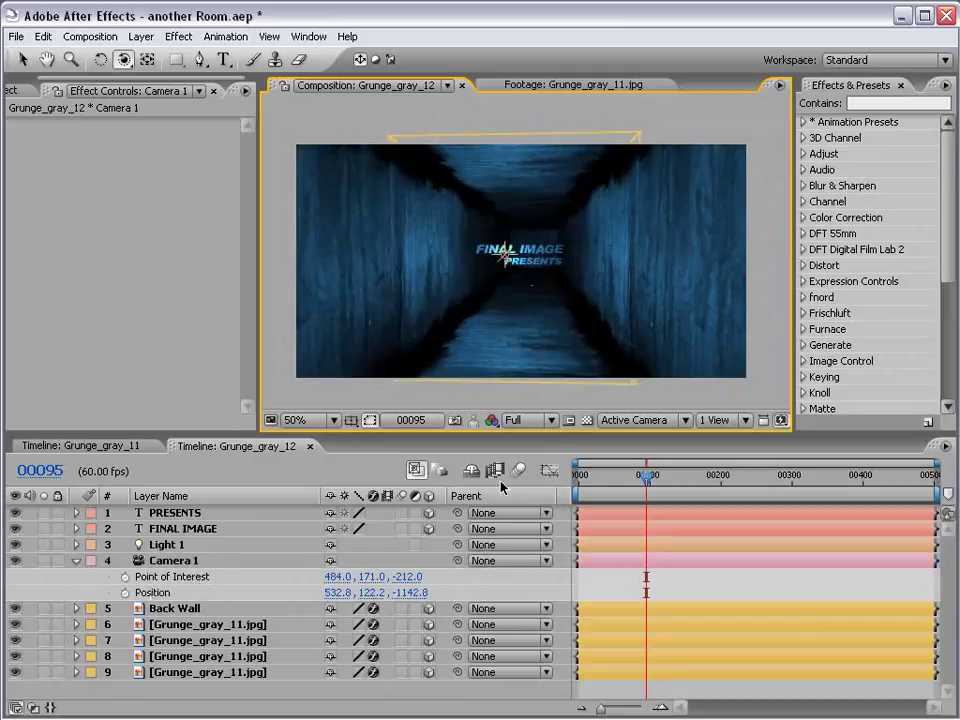
Step: At frame 0, set keyframes on Camera 1's Point of Interest and Position
key(Home)
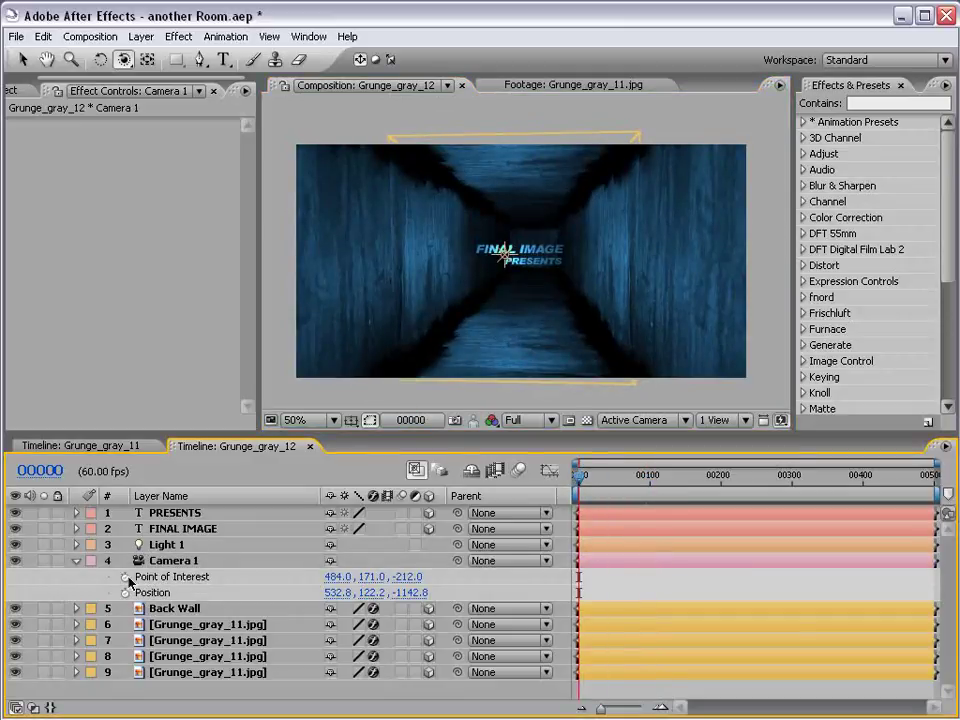
click(125, 577)
click(125, 593)
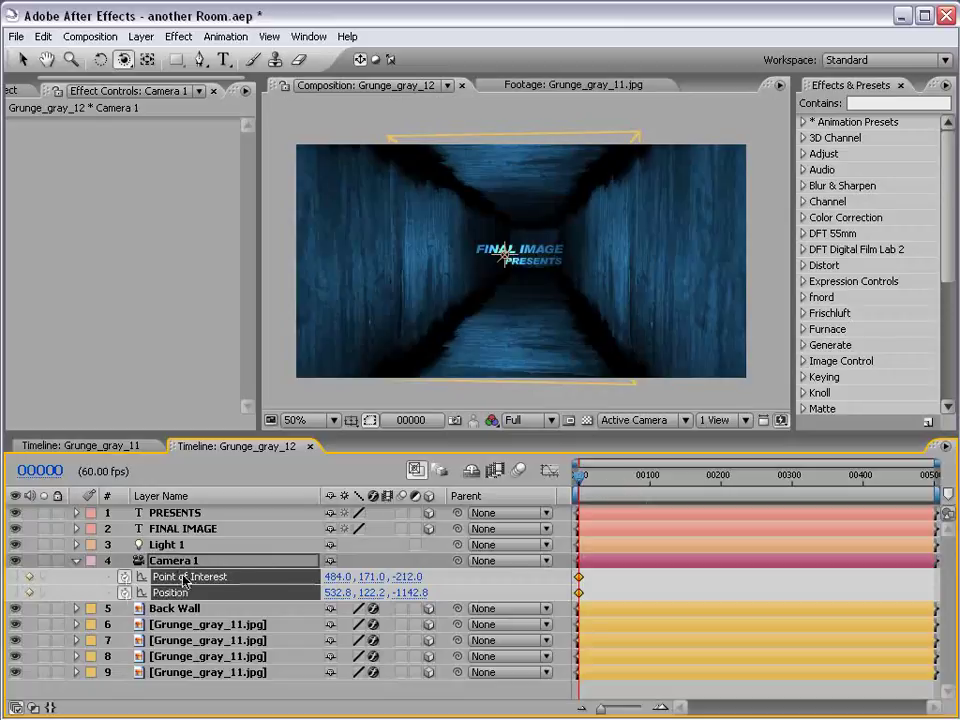
Step: At frame 99, push the camera close to the title and orbit for a new angle
drag(580, 490, 649, 490)
click(123, 59)
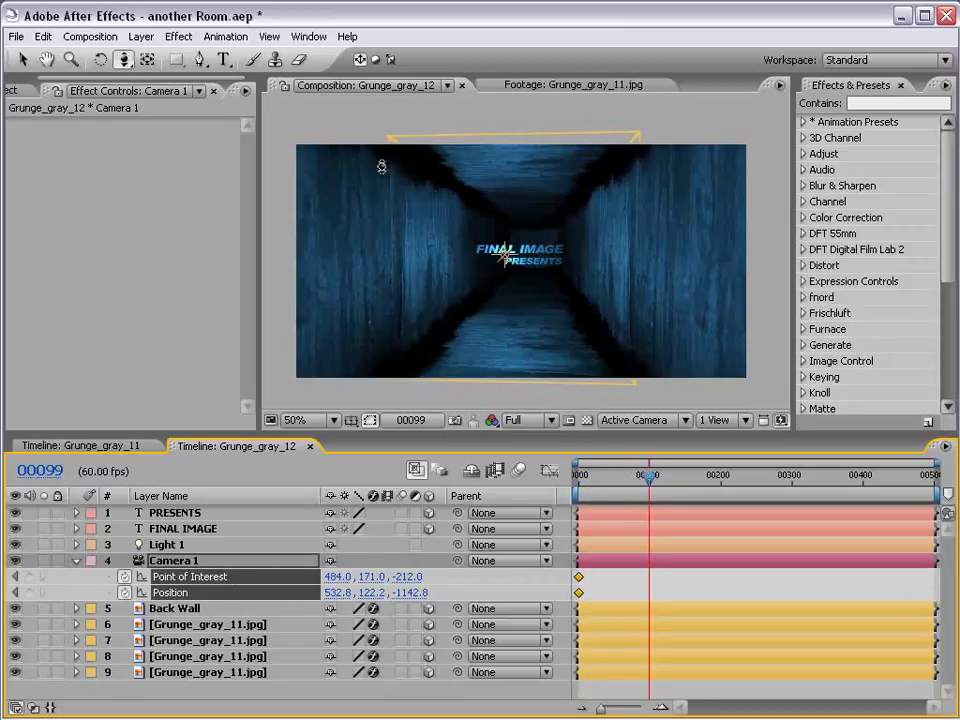
drag(123, 59, 200, 96)
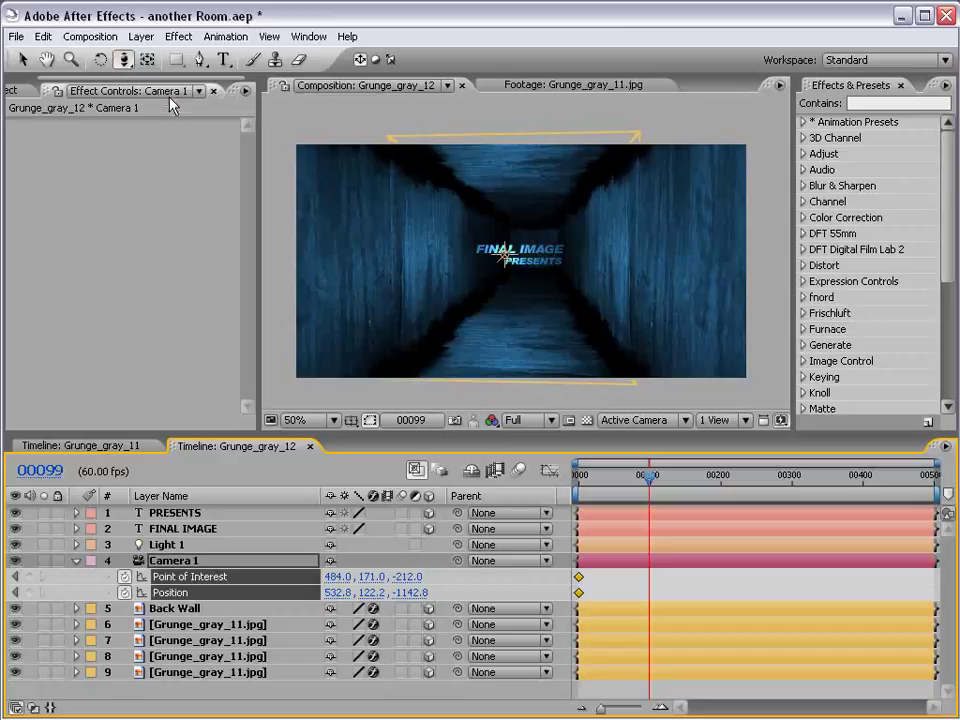
drag(412, 240, 621, 238)
key(c)
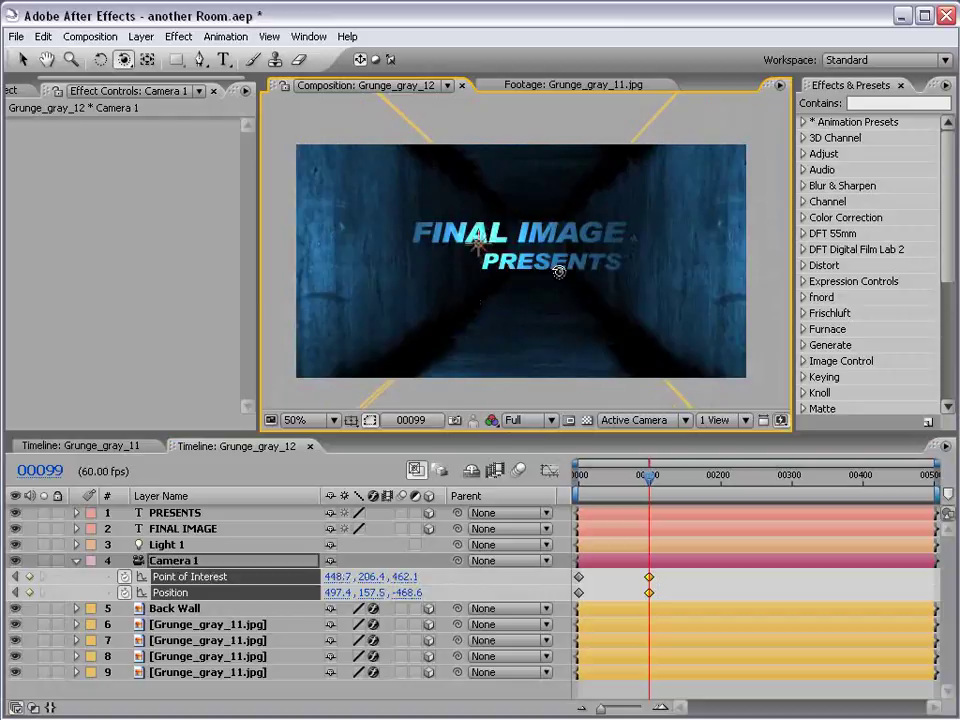
mouse_move(557, 268)
mouse_down()
mouse_move(543, 276)
mouse_move(561, 272)
mouse_move(585, 328)
mouse_move(572, 266)
mouse_move(557, 287)
mouse_move(600, 270)
mouse_move(555, 251)
mouse_move(571, 259)
mouse_up()
key(c)
Step: Select and deselect Light 1, then return to the start of the animation
key(v)
click(544, 246)
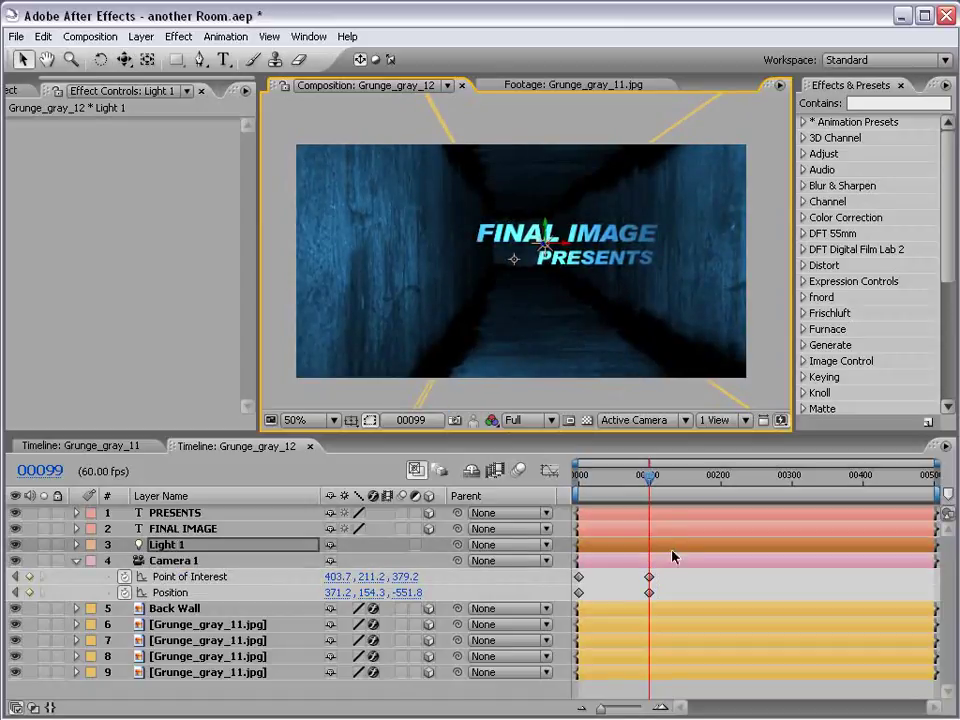
click(651, 526)
drag(649, 483, 578, 483)
Step: Refine the starting camera: pull it further down the corridor, then pan and tilt the view
key(c)
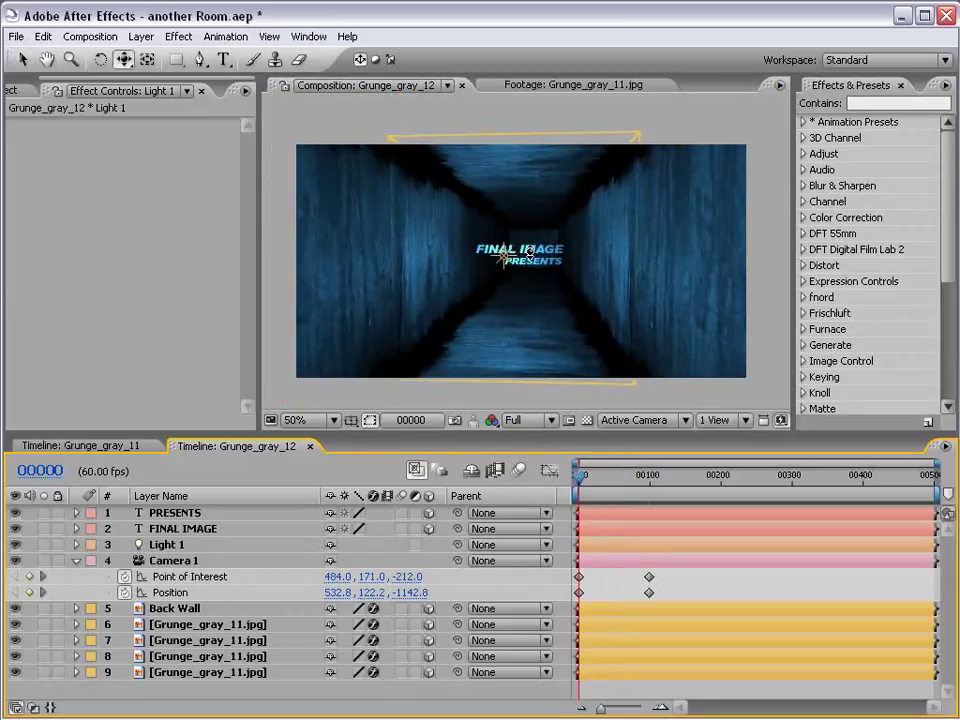
drag(549, 262, 565, 500)
click(550, 279)
key(c)
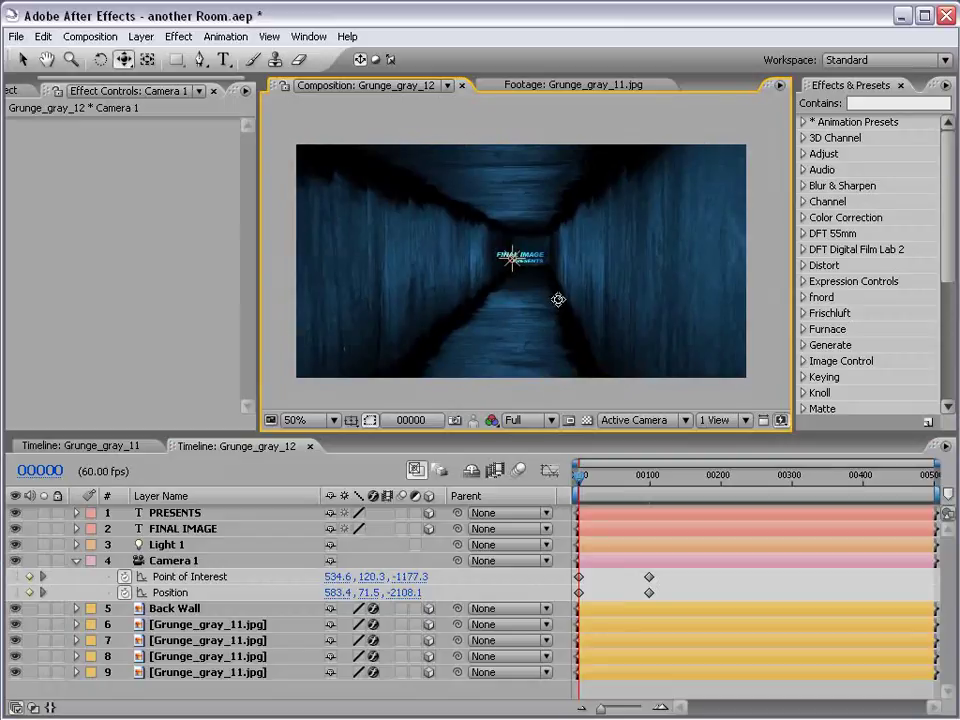
mouse_move(557, 298)
mouse_down()
mouse_move(541, 255)
mouse_move(557, 276)
mouse_move(557, 268)
mouse_move(553, 281)
mouse_move(531, 276)
mouse_move(547, 273)
mouse_move(557, 294)
mouse_up()
key(c)
key(c)
key(v)
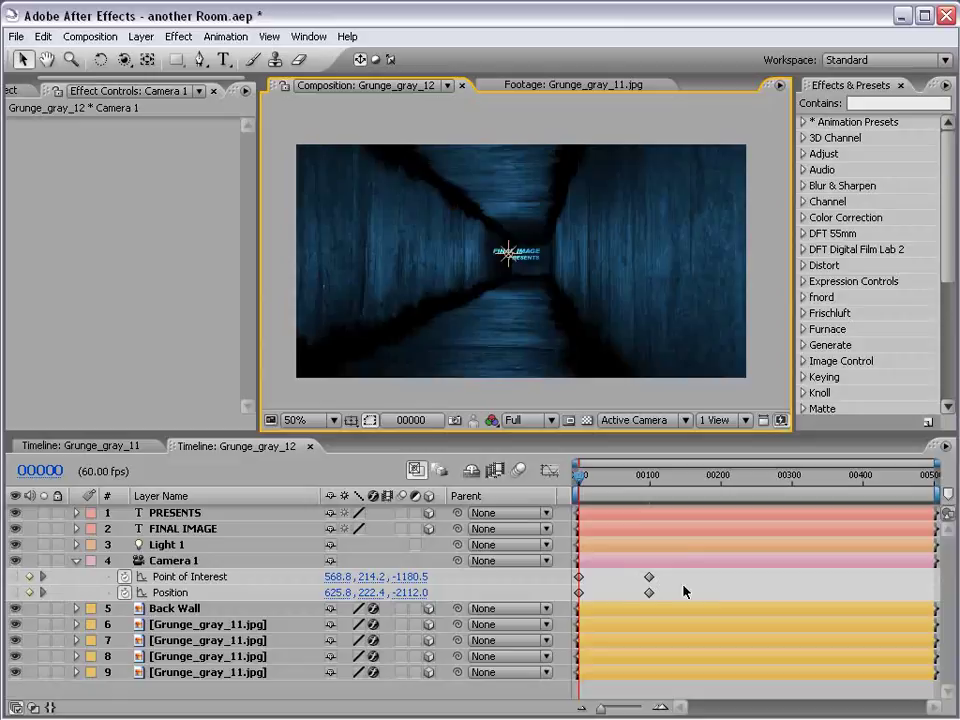
click(686, 589)
Step: Apply Easy Ease to all four camera keyframes and move the end keys earlier to frame 69
drag(592, 489, 652, 488)
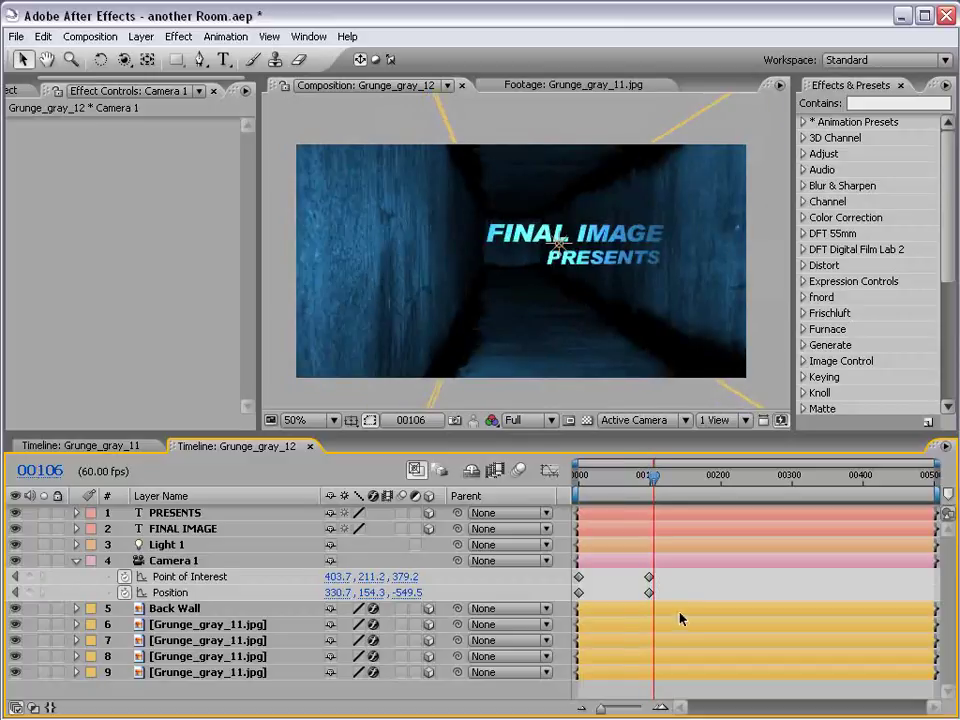
drag(663, 579, 578, 599)
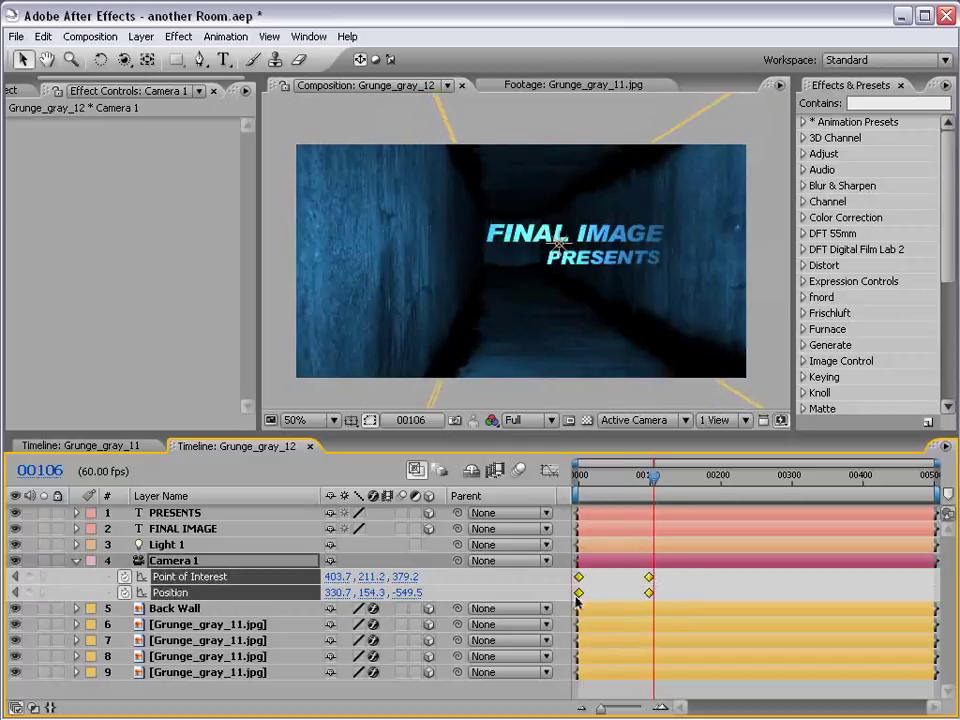
key(F9)
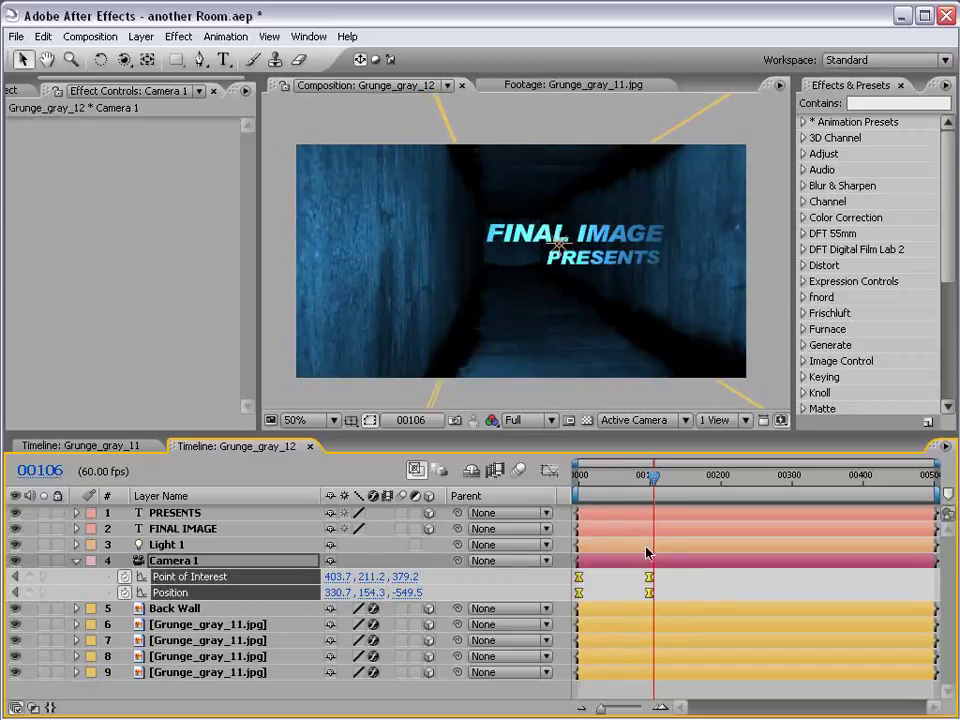
drag(643, 601, 624, 594)
Step: Preview the camera fly-in from the first frame
click(578, 488)
drag(578, 488, 628, 488)
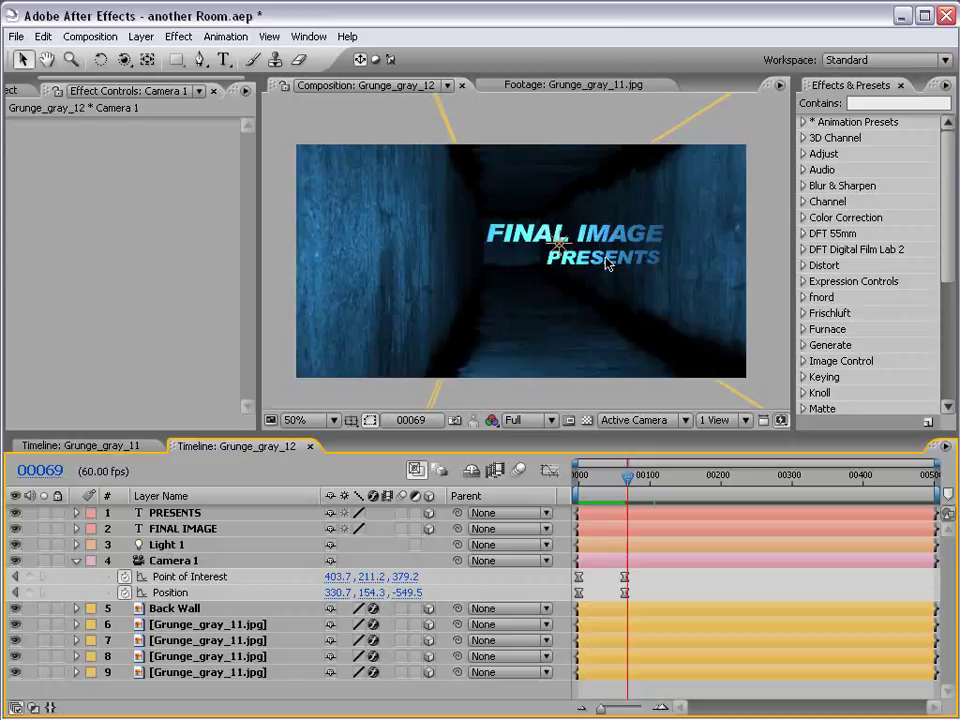
key(space)
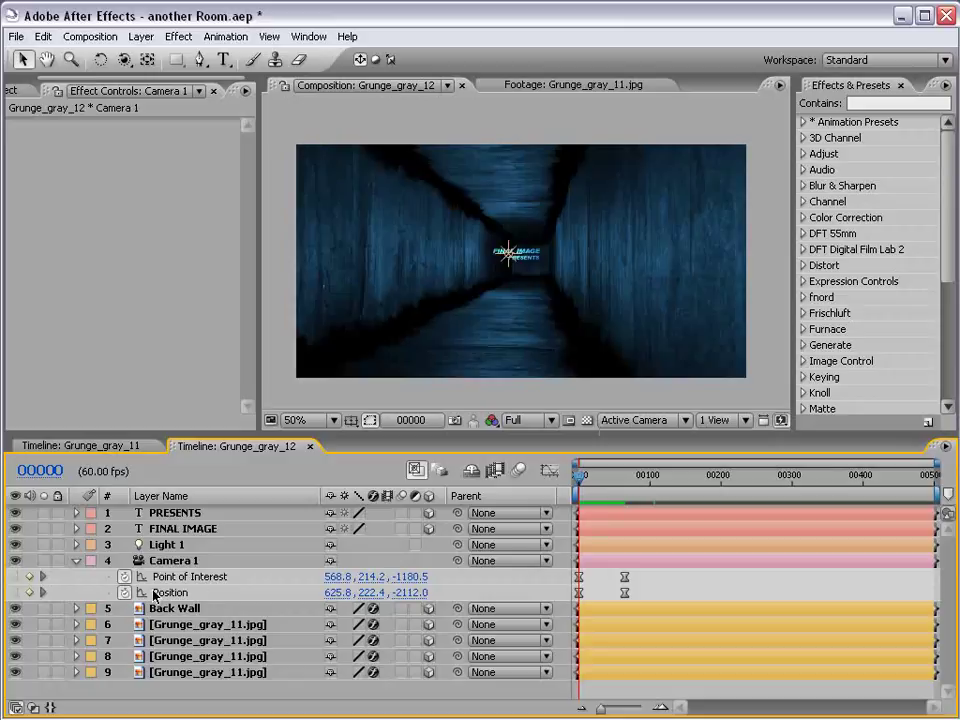
Step: Add a wiggle(.5,35) expression to Camera 1's Position
key(period)
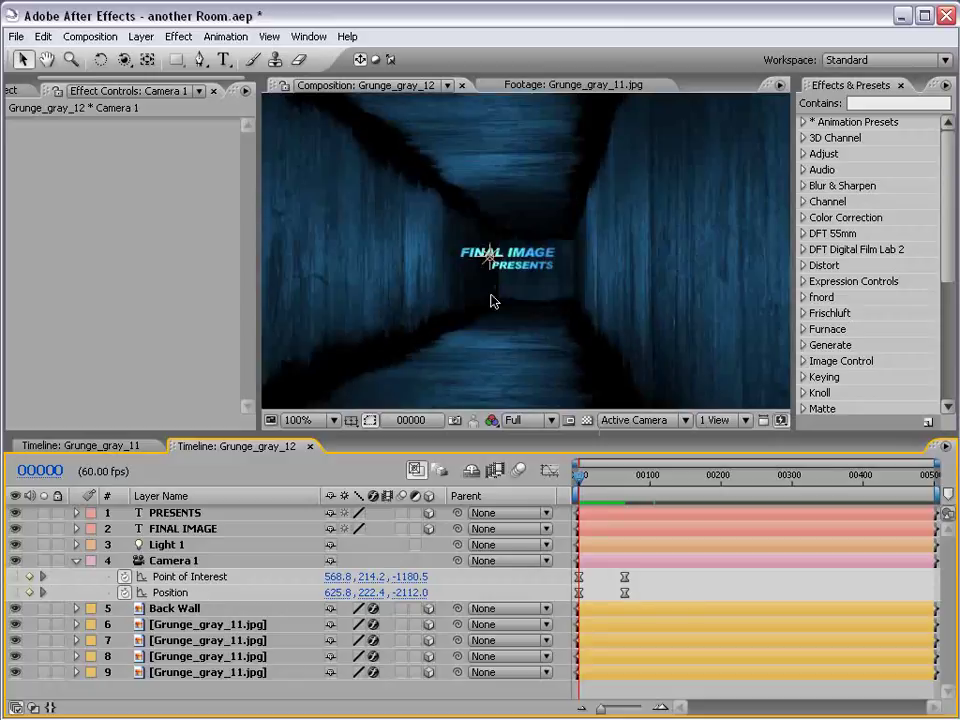
key(comma)
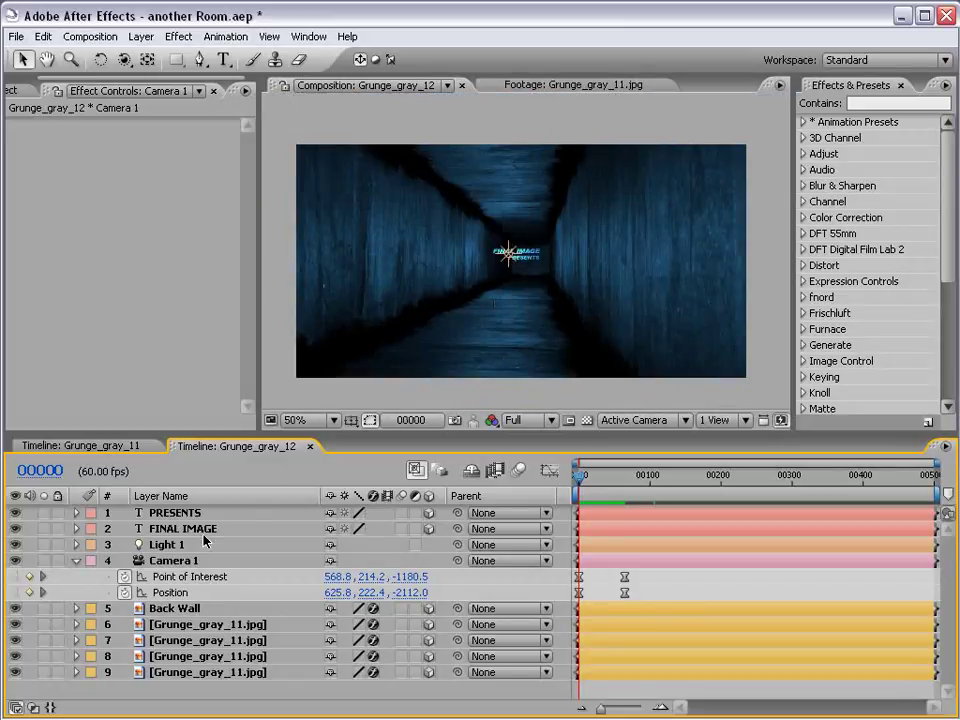
alt+click(126, 592)
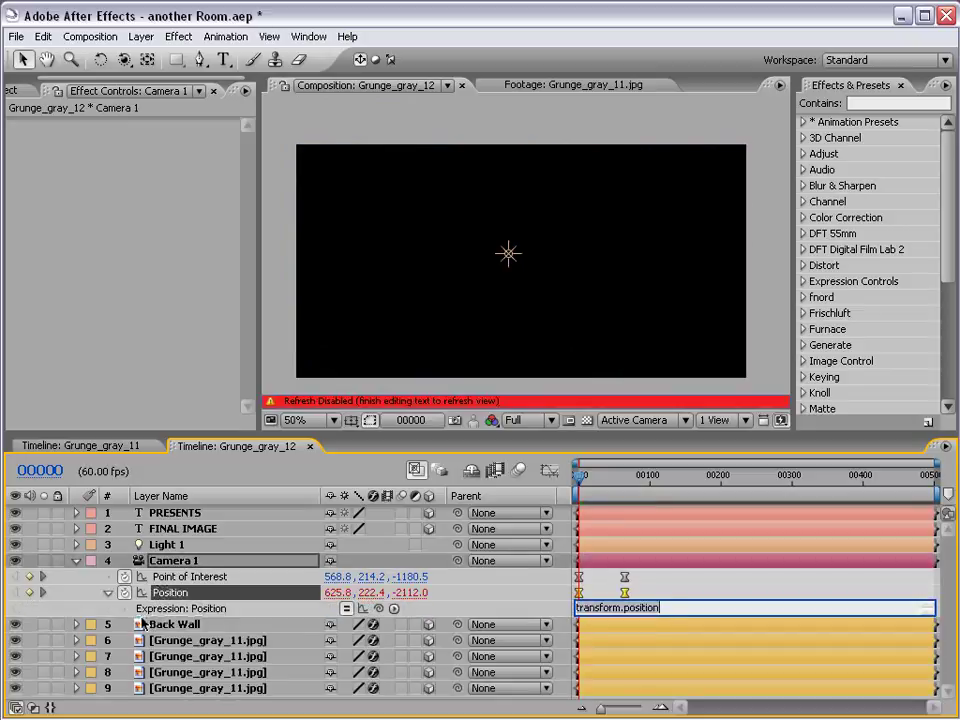
text(wiggle(,35)
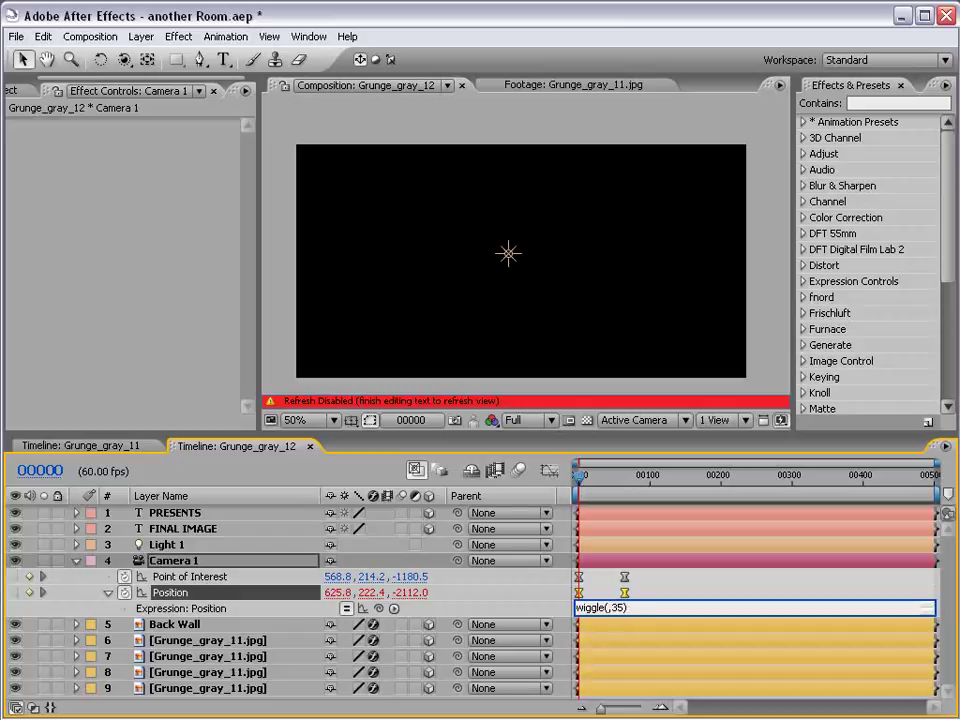
text(5)
click(677, 598)
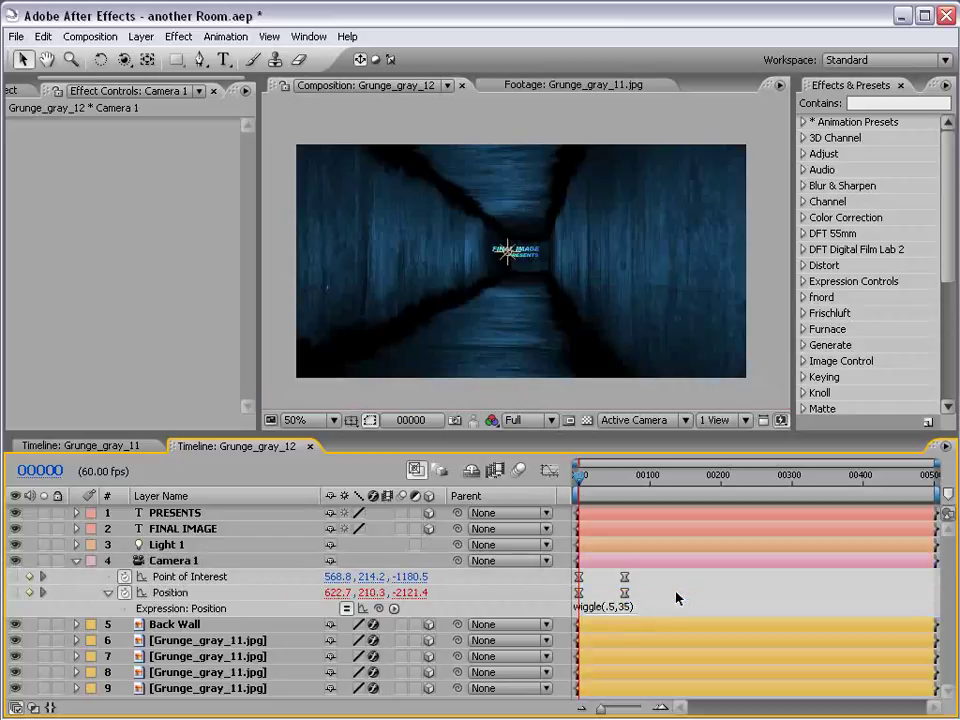
Step: Scrub to check the drift, then reduce the expression to wiggle(.5,25)
drag(596, 485, 792, 483)
click(632, 607)
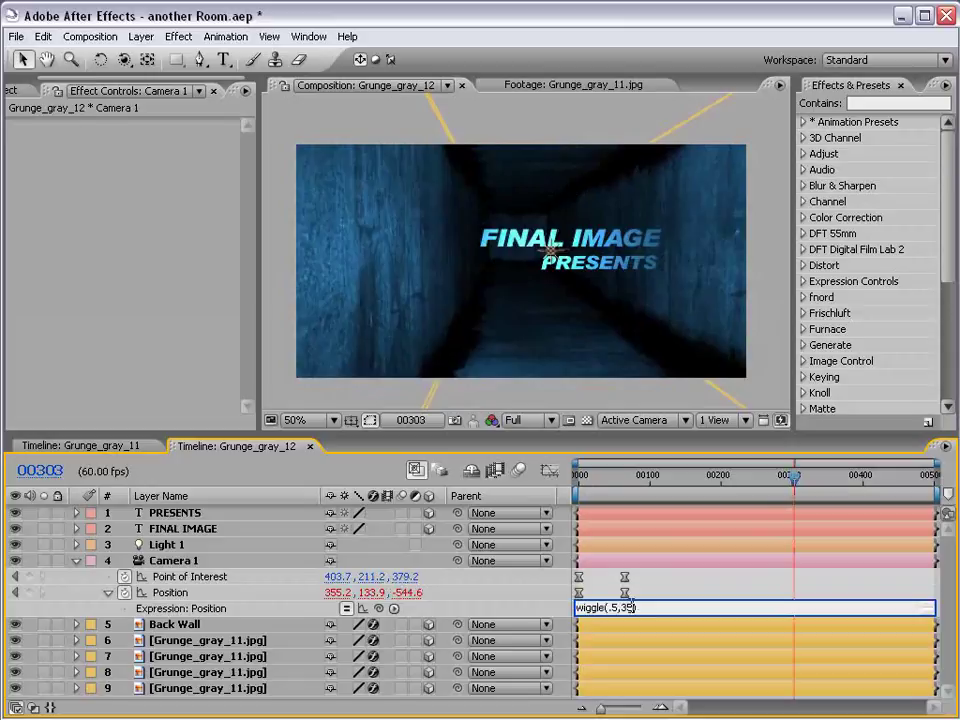
key(BackSpace)
text(2)
key(KP_Enter)
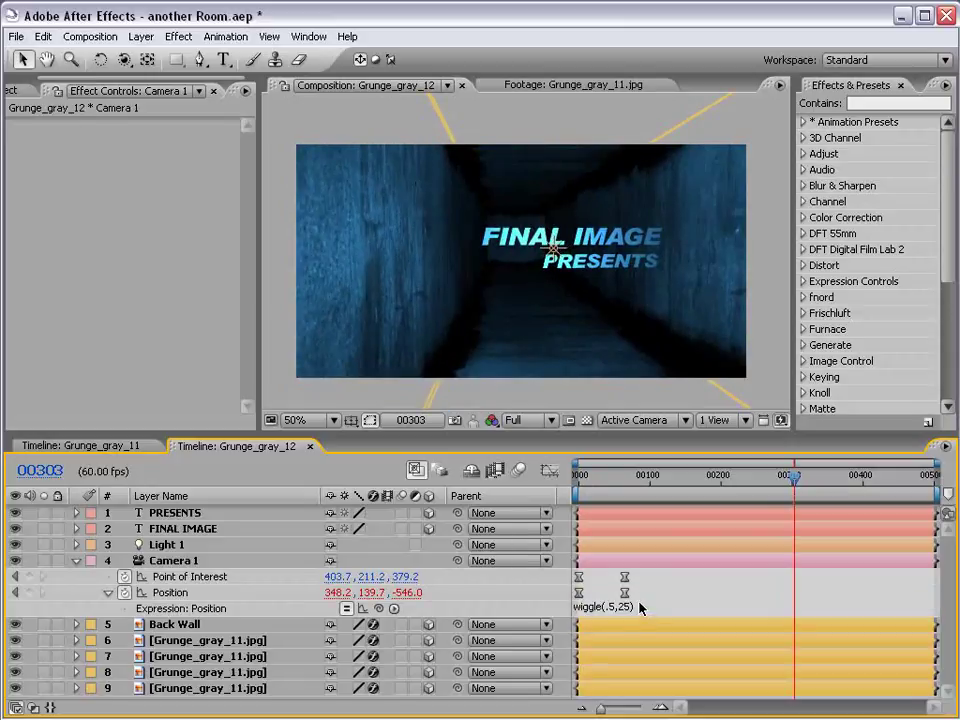
Step: Turn on motion blur for layers 1, 2 and 5–9 and for the composition
key(Home)
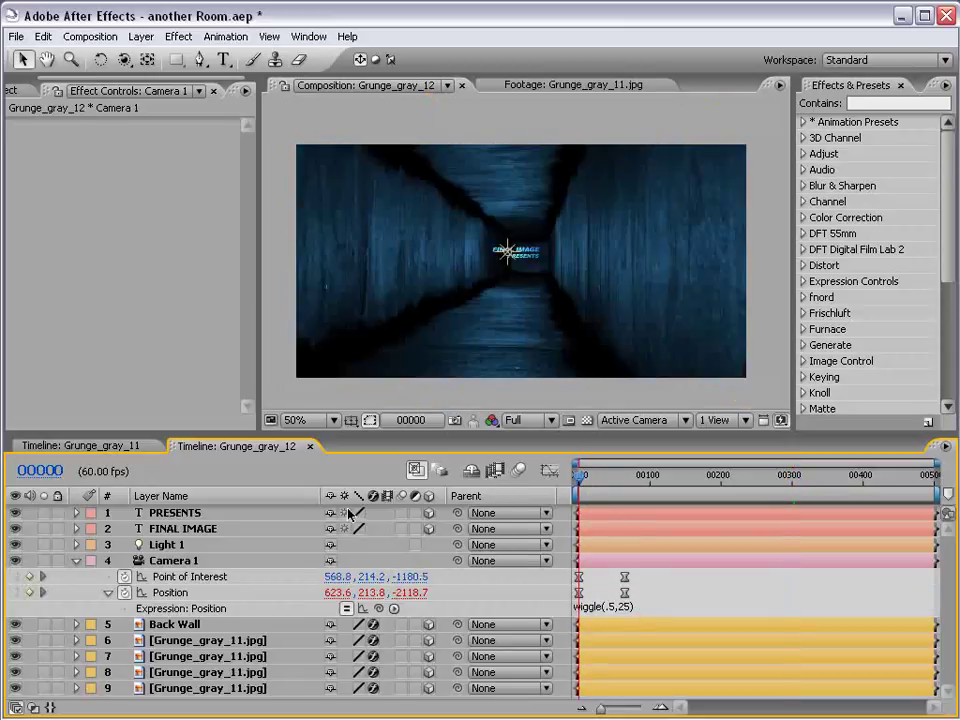
click(76, 561)
drag(402, 512, 401, 640)
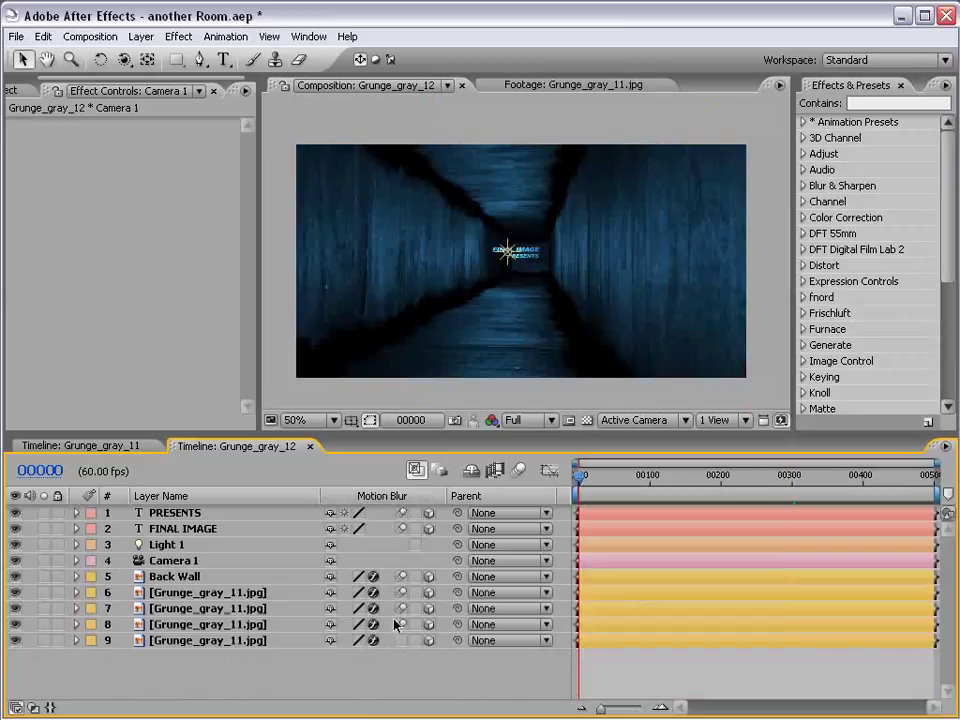
click(518, 470)
click(586, 478)
drag(586, 478, 592, 477)
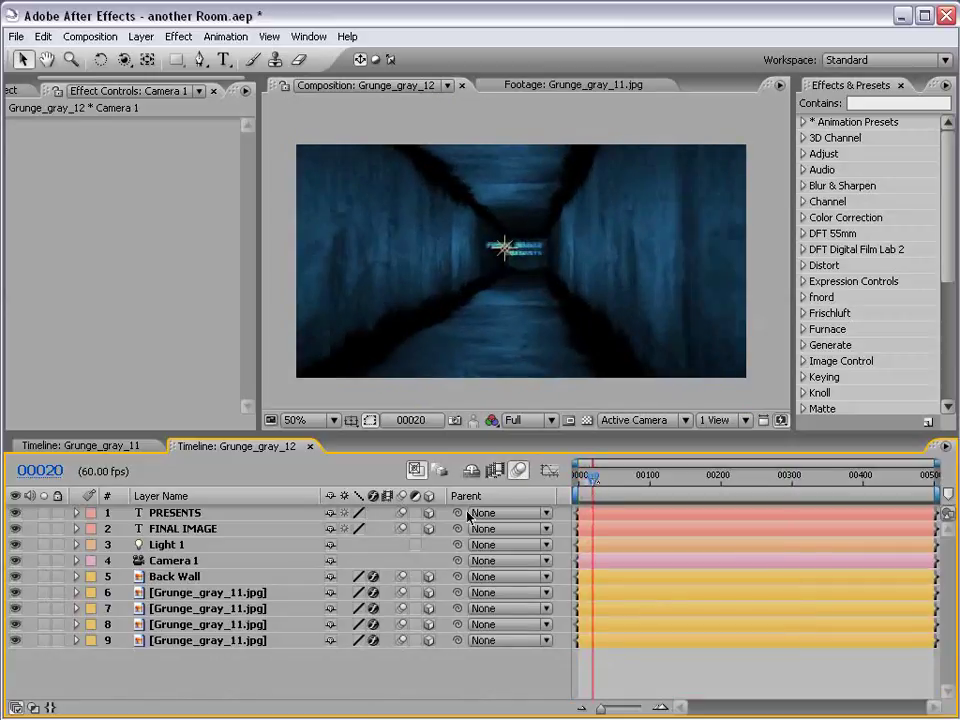
Step: Drag Camera 1's end keyframes earlier so the fly-in reaches the title sooner
click(183, 563)
key(u)
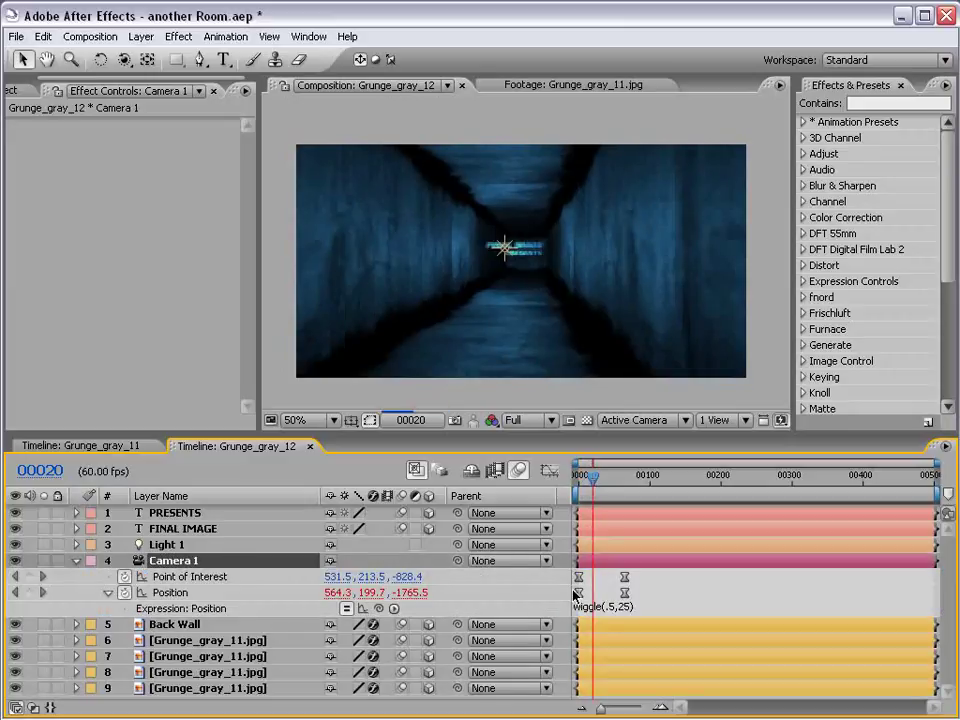
drag(622, 598, 604, 600)
click(637, 587)
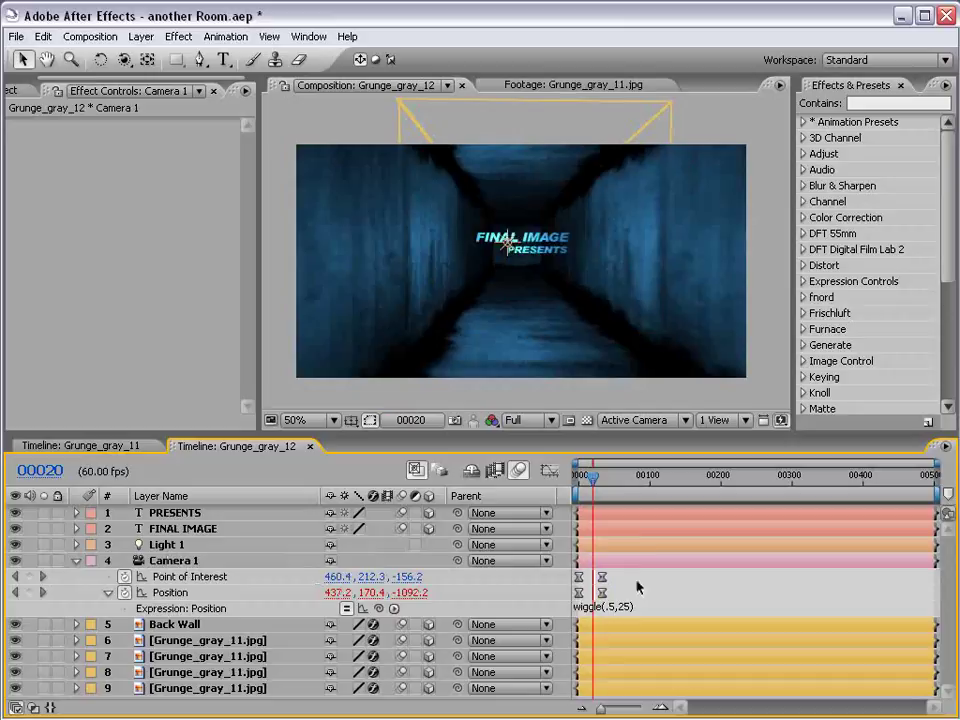
Step: Check the blurred fly-in around frames 29–38 in a full-window view, then collapse Camera 1
key(grave)
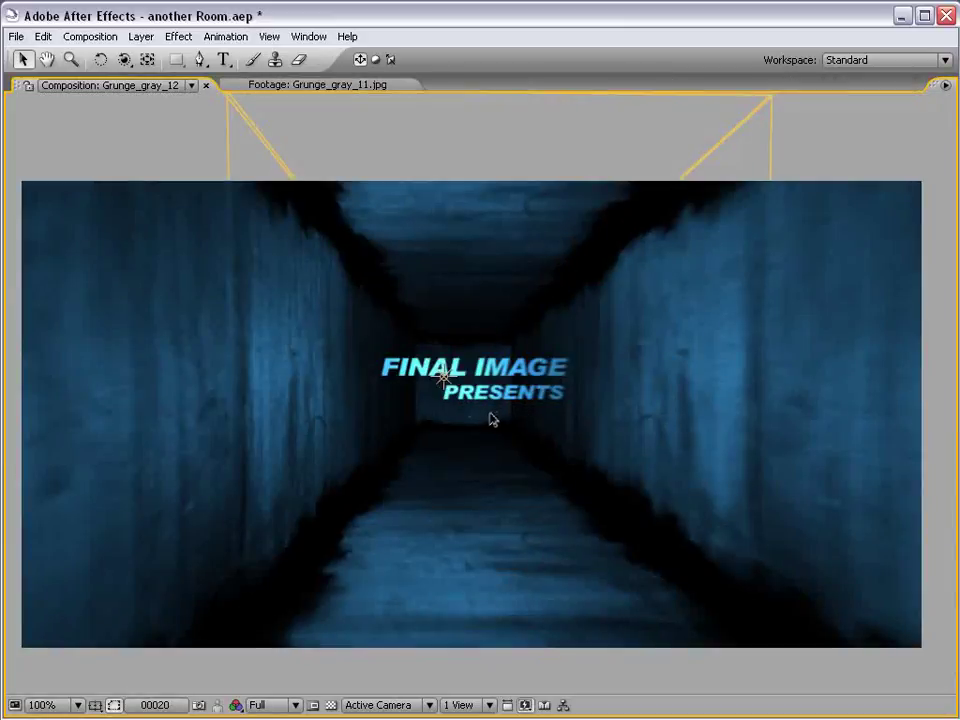
key(grave)
drag(592, 479, 606, 480)
key(comma)
key(comma)
key(grave)
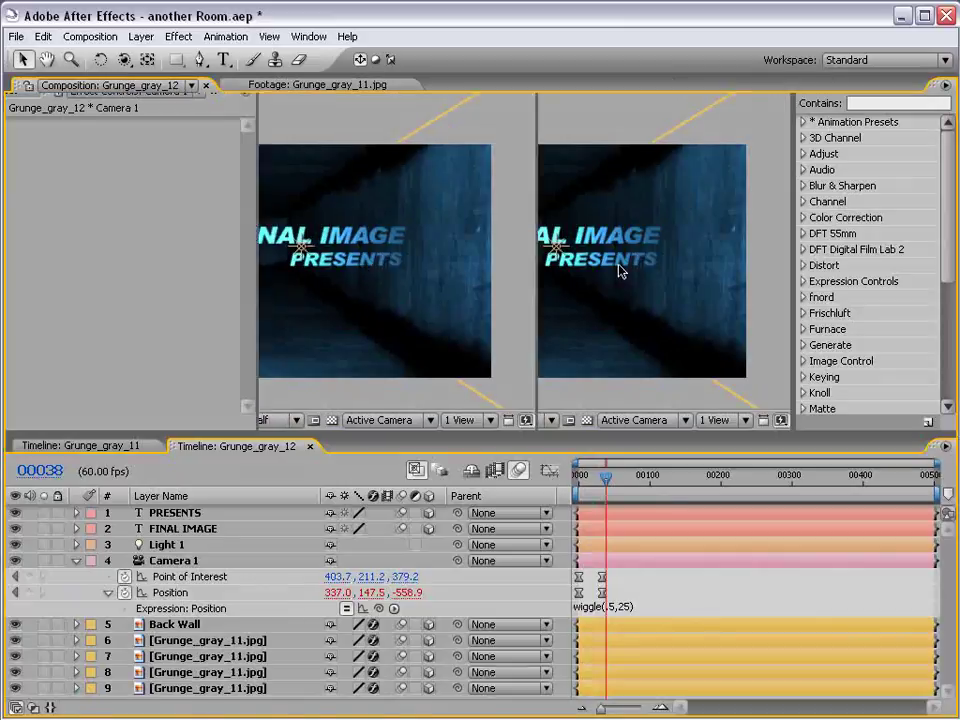
key(grave)
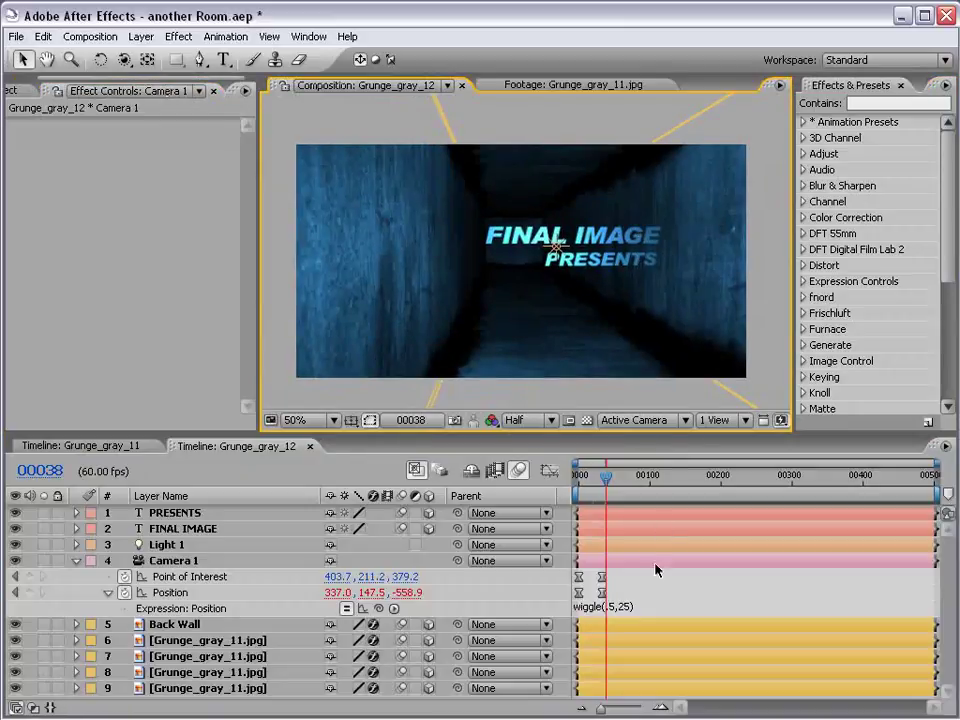
click(655, 580)
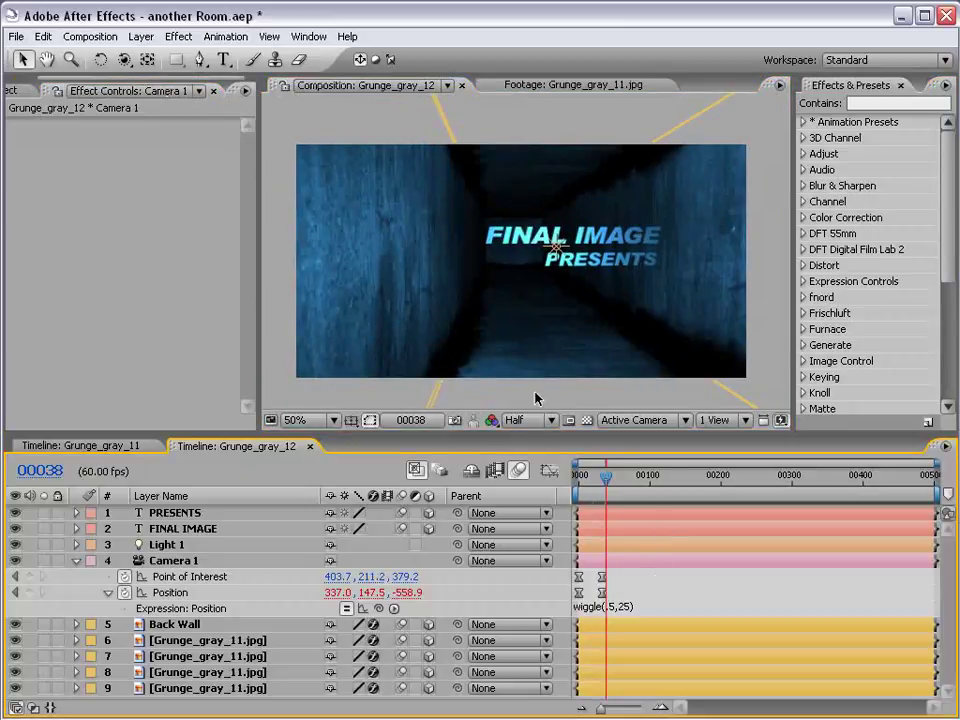
click(76, 561)
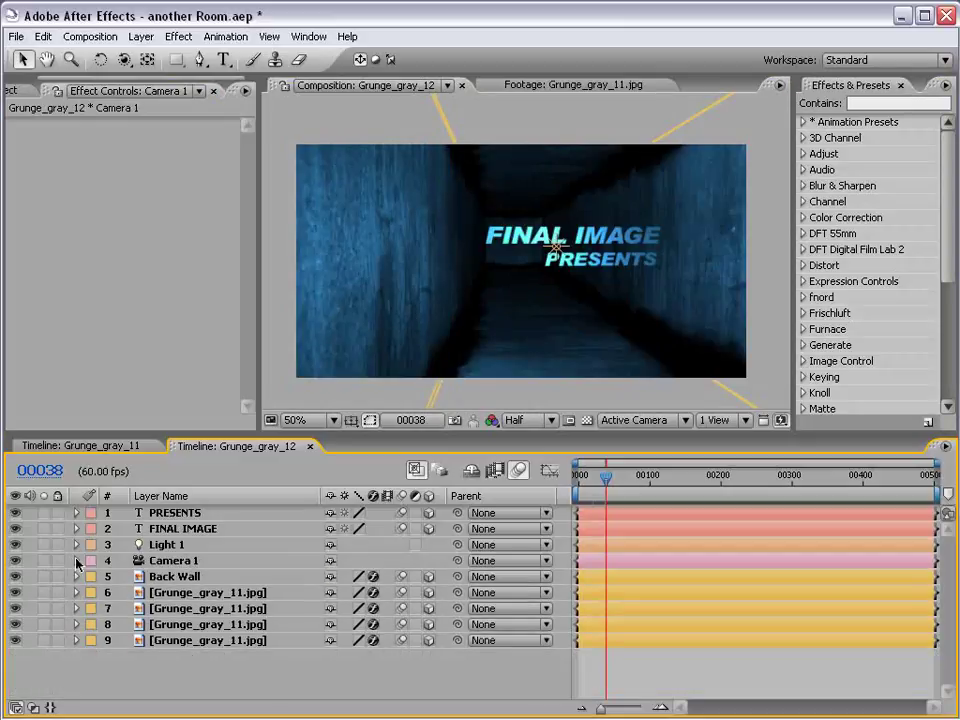
Step: Turn on Camera 1 depth of field with Aperture 128.7 px and Blur Level 161%
click(76, 561)
scroll(207, 652, down, 3)
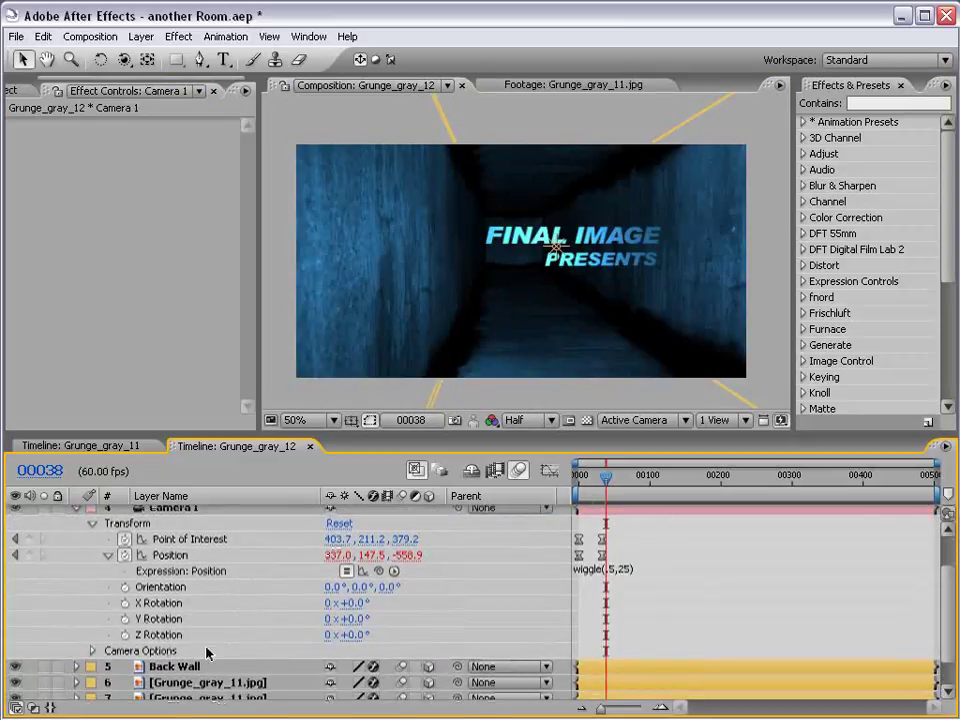
click(92, 651)
scroll(945, 622, down, 1)
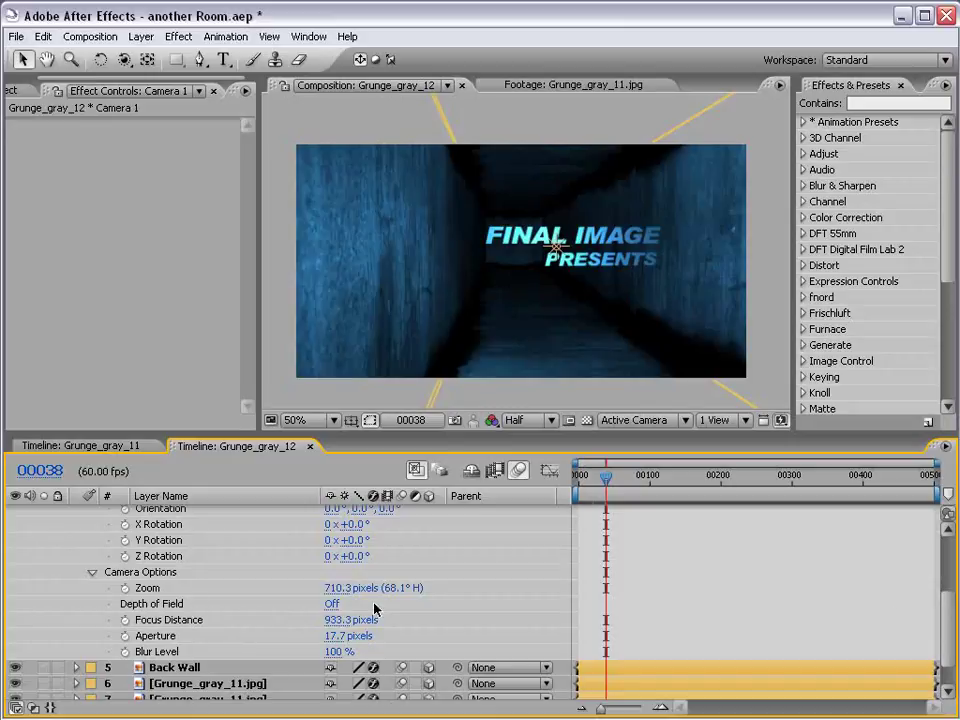
click(331, 604)
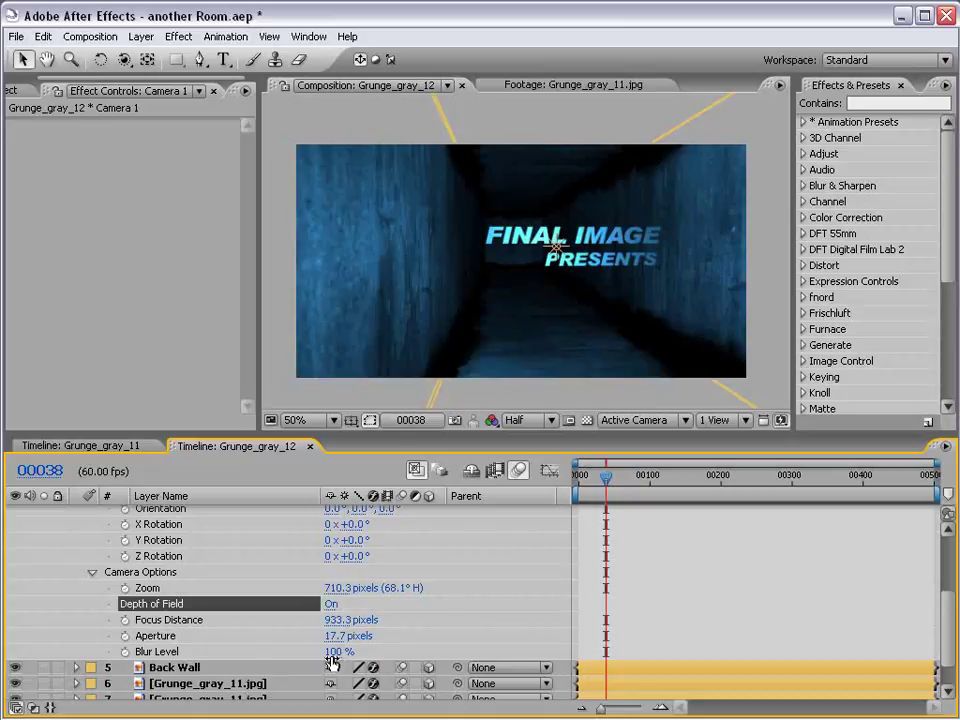
drag(333, 640, 423, 626)
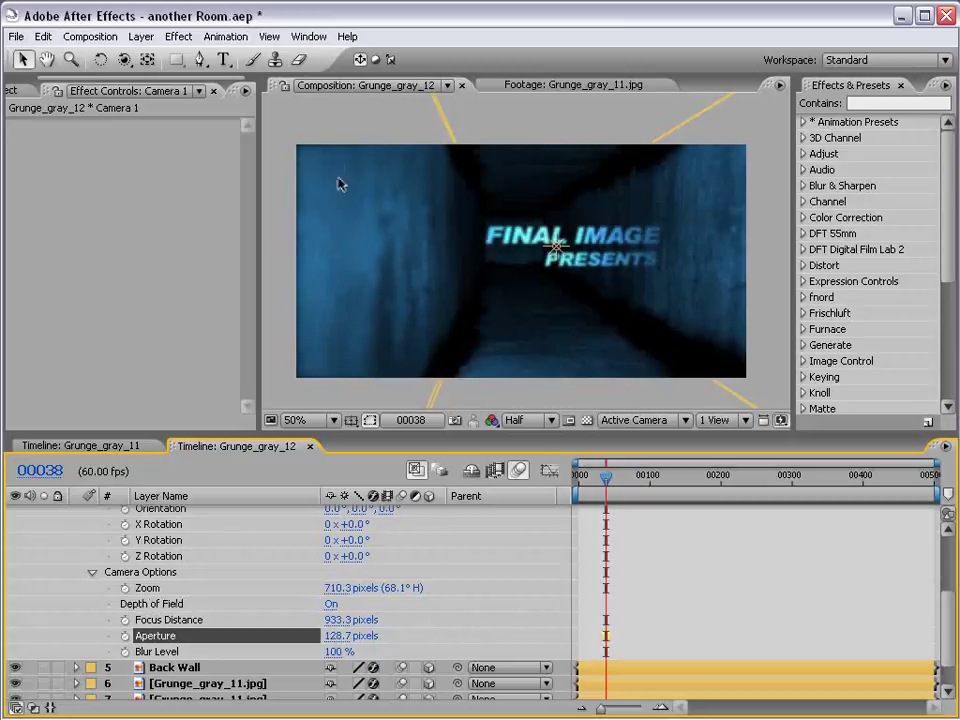
drag(338, 651, 400, 651)
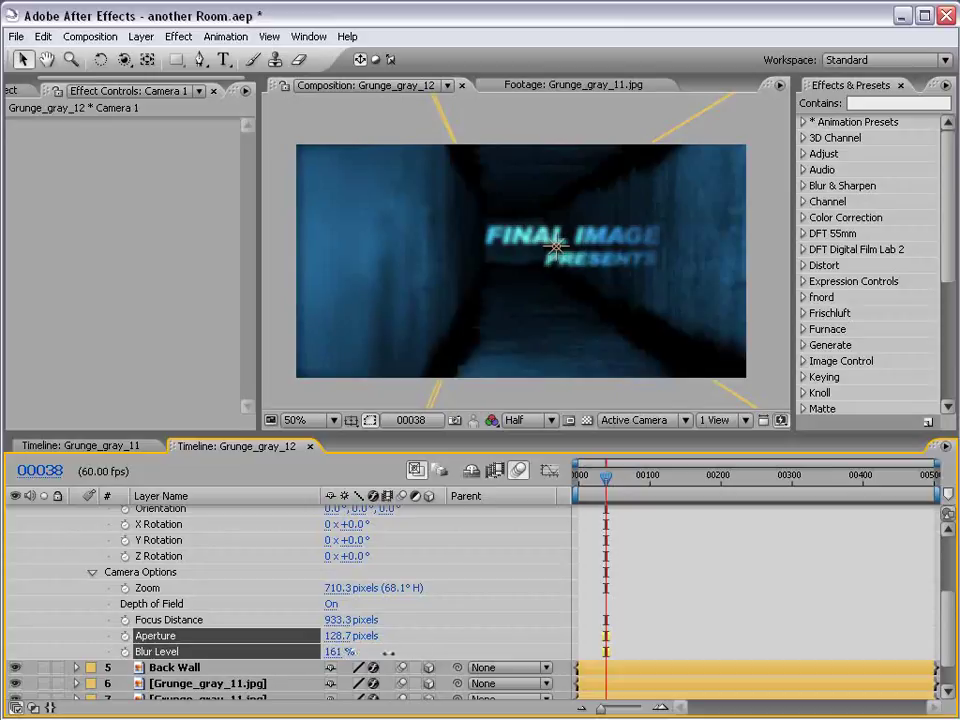
click(709, 574)
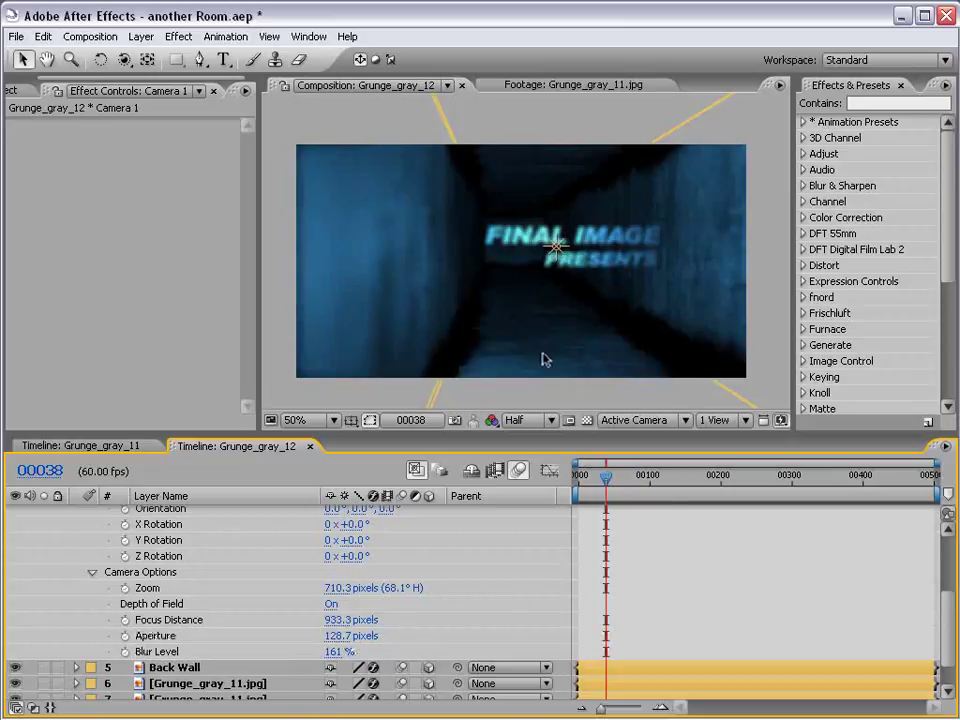
key(grave)
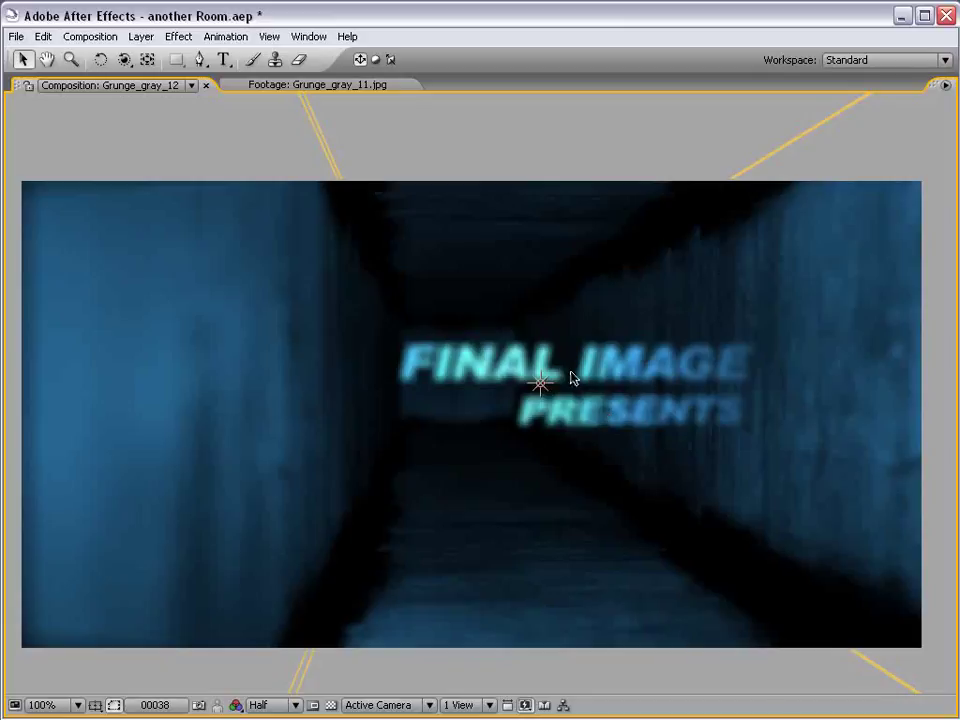
Step: Scrub Camera 1's Focus Distance to 570.3 pixels until the title is sharp
key(grave)
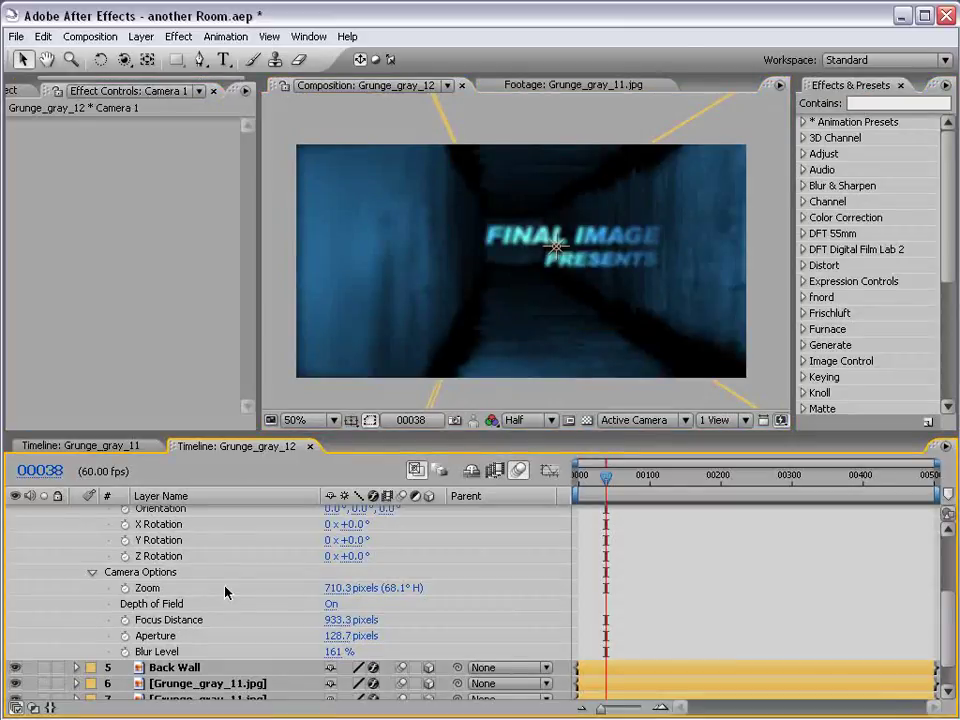
drag(255, 437, 262, 342)
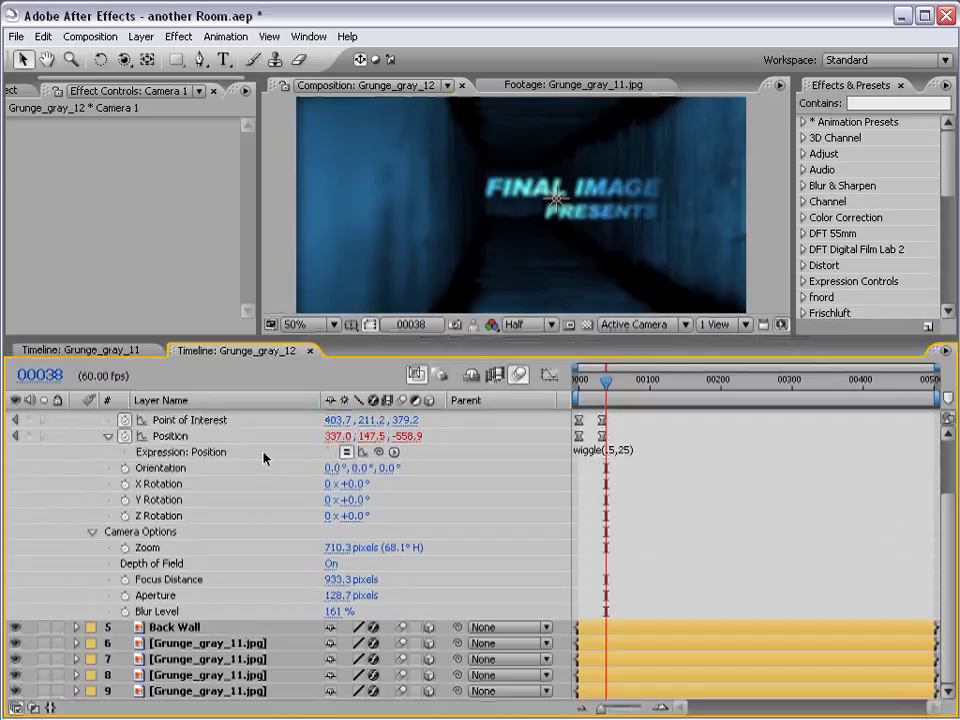
scroll(283, 450, up, 2)
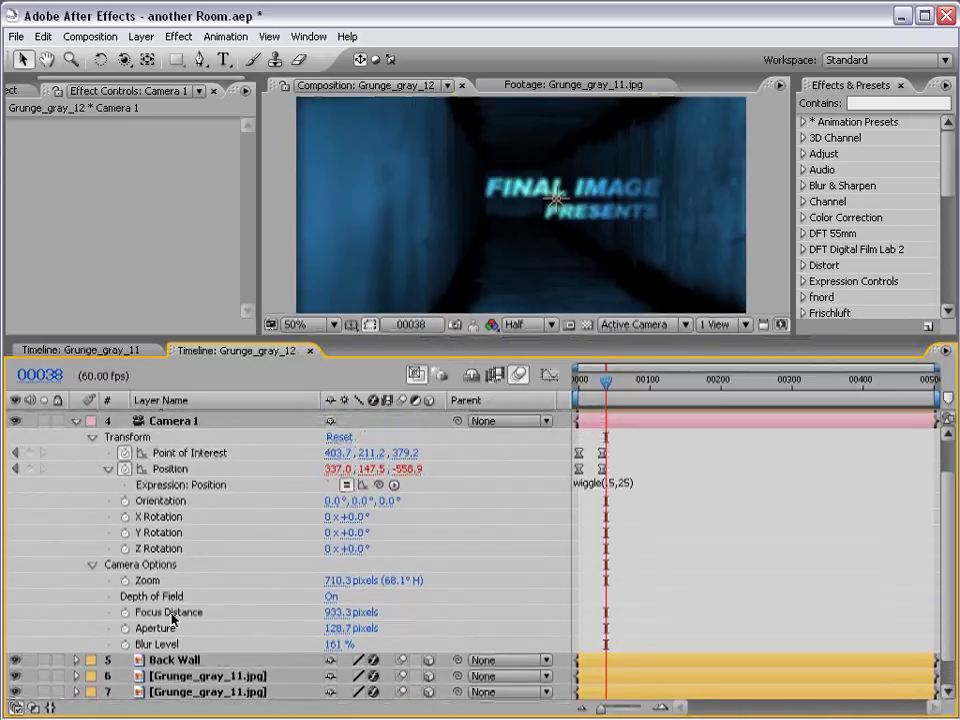
drag(345, 612, 54, 596)
scroll(572, 222, up, 2)
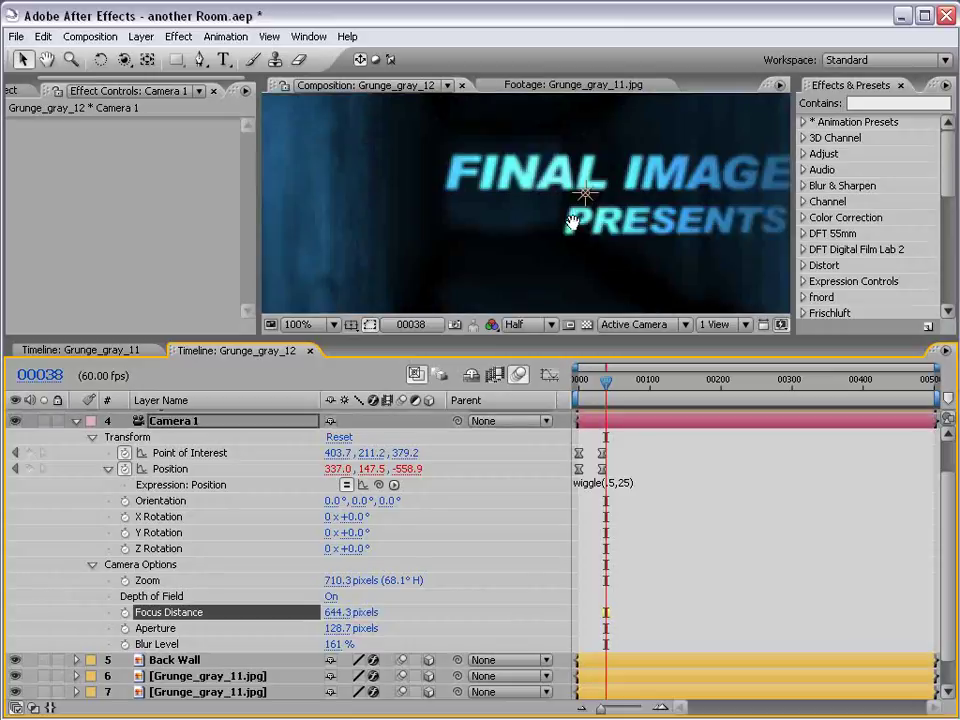
scroll(572, 222, down, 2)
drag(350, 613, 483, 612)
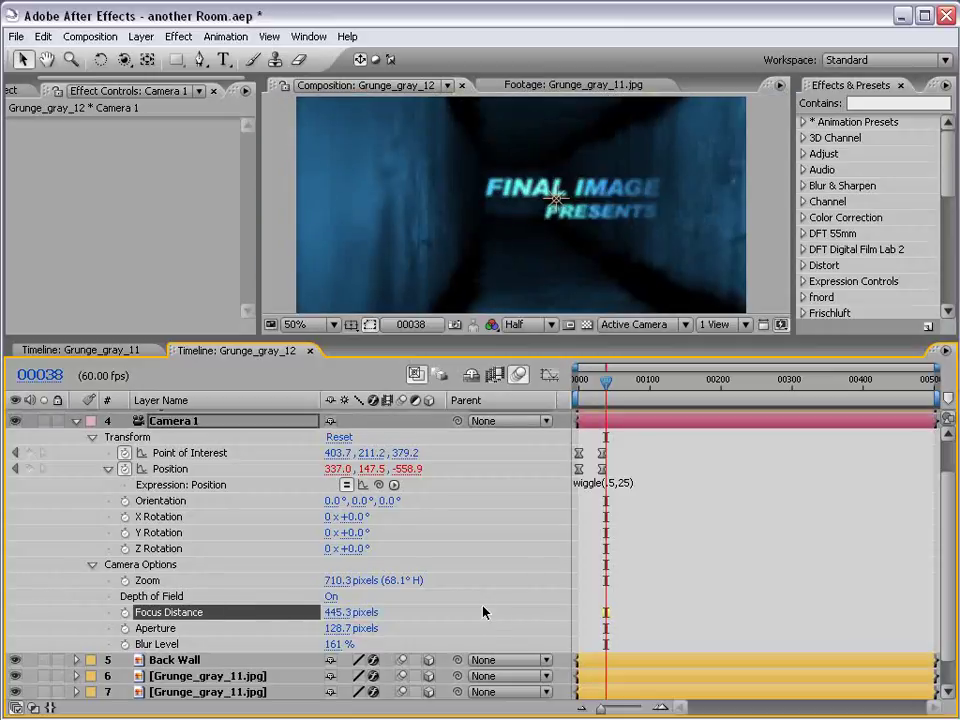
drag(334, 612, 417, 606)
key(grave)
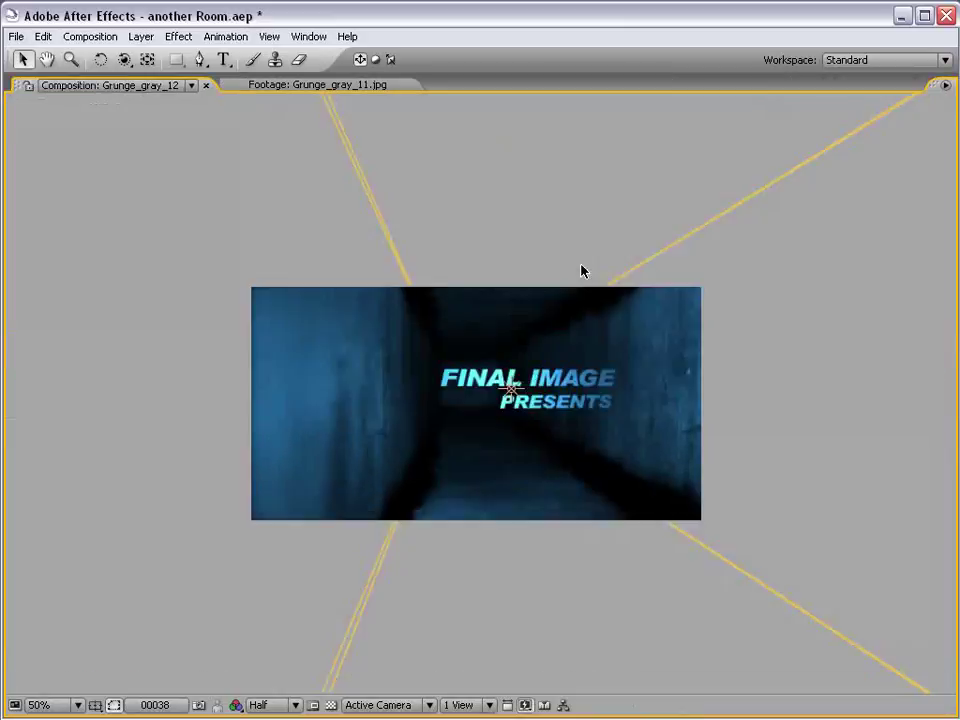
scroll(564, 311, up, 2)
scroll(564, 311, down, 2)
key(grave)
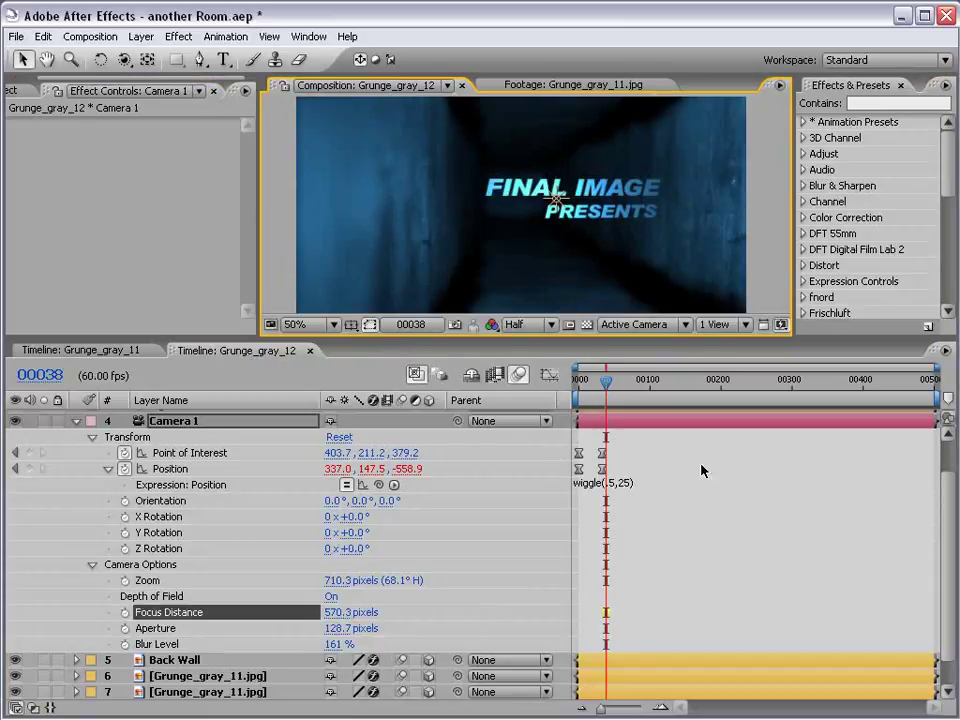
scroll(467, 467, up, 3)
Step: Replace Focus Distance with a length() expression pick-whipped to the FINAL IMAGE layer's position
click(190, 437)
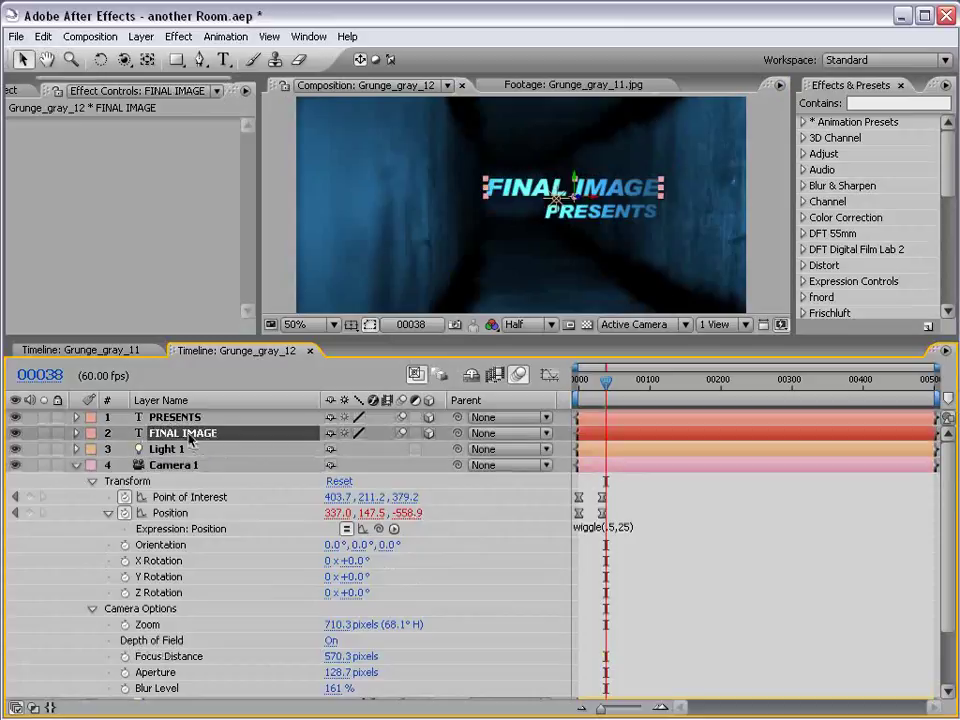
key(p)
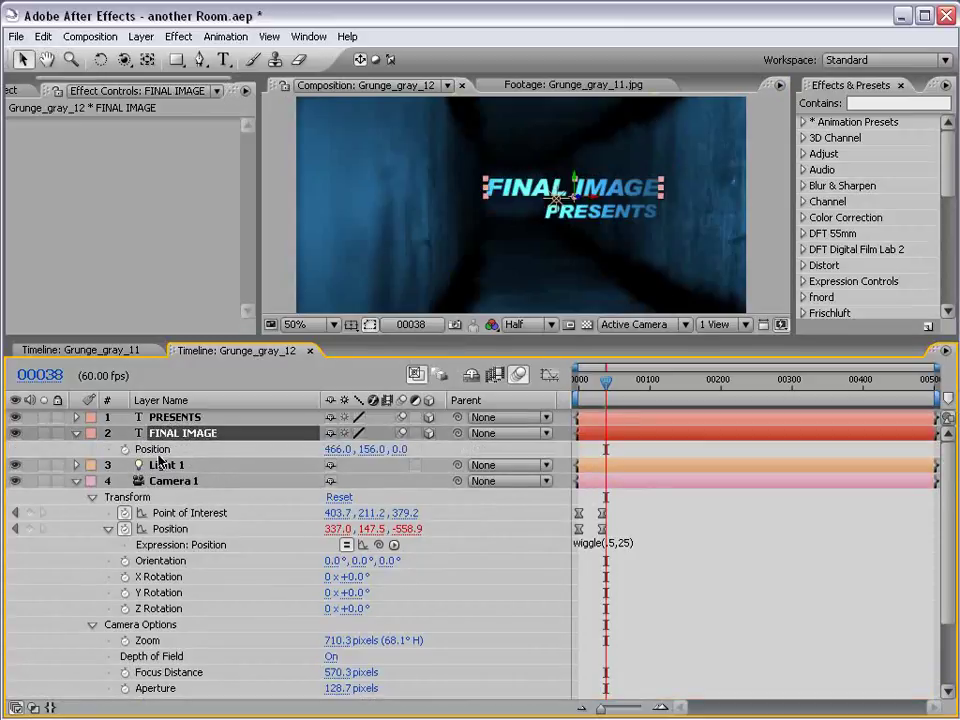
scroll(364, 579, down, 1)
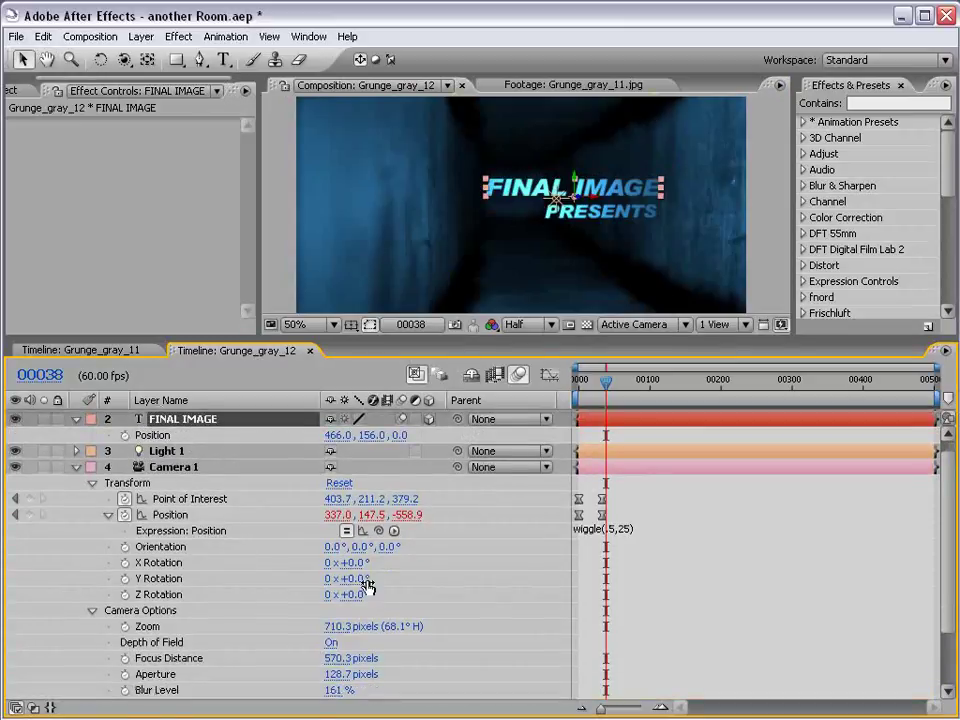
alt+click(124, 658)
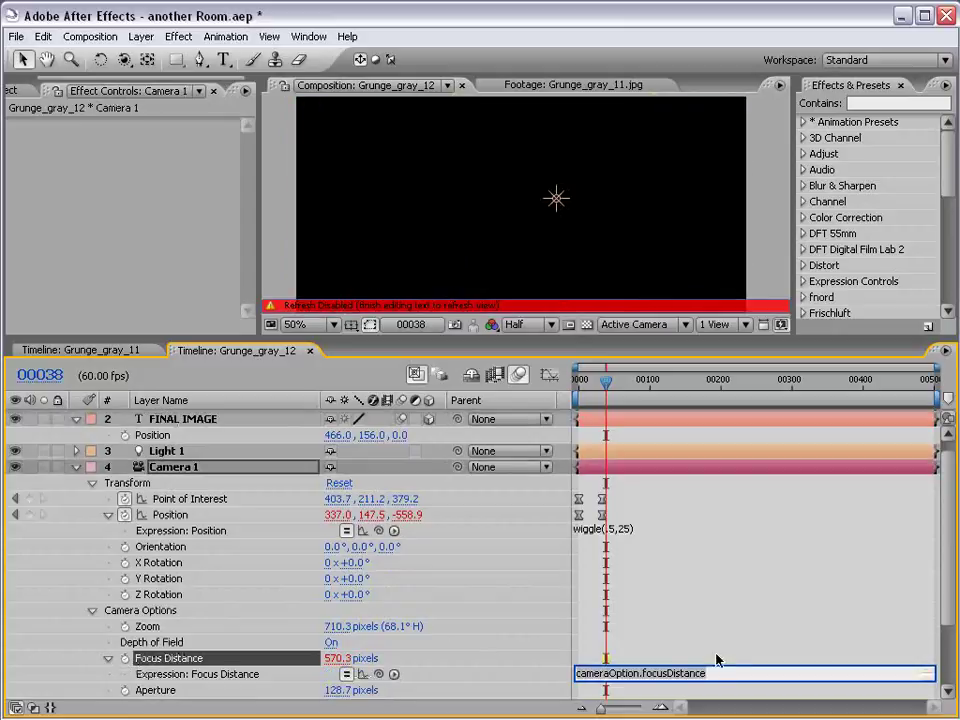
drag(711, 673, 566, 679)
key(BackSpace)
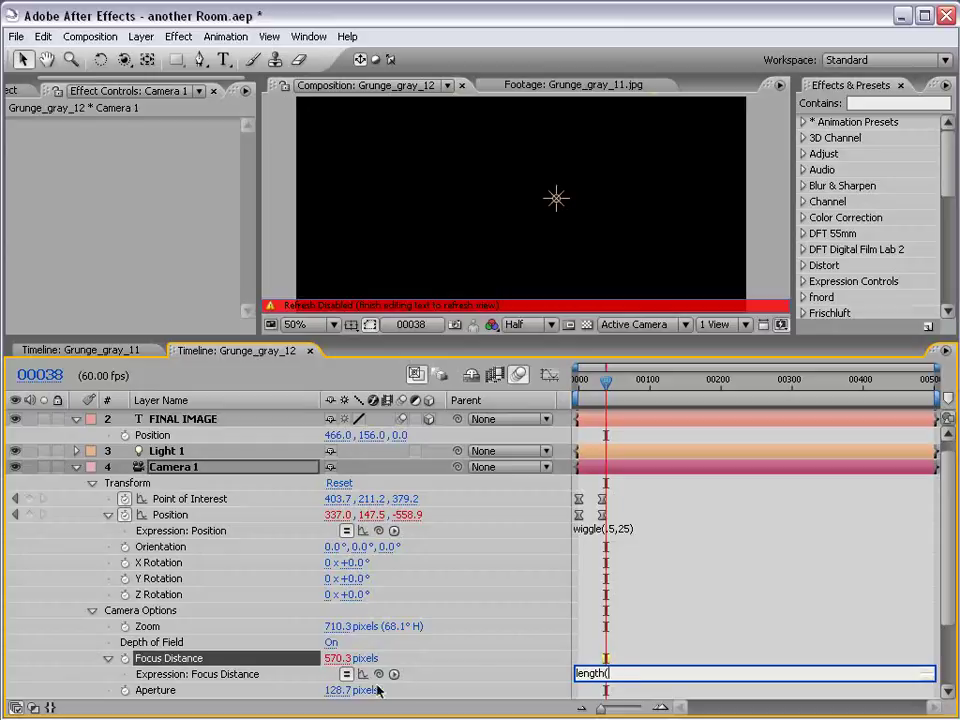
drag(379, 674, 172, 443)
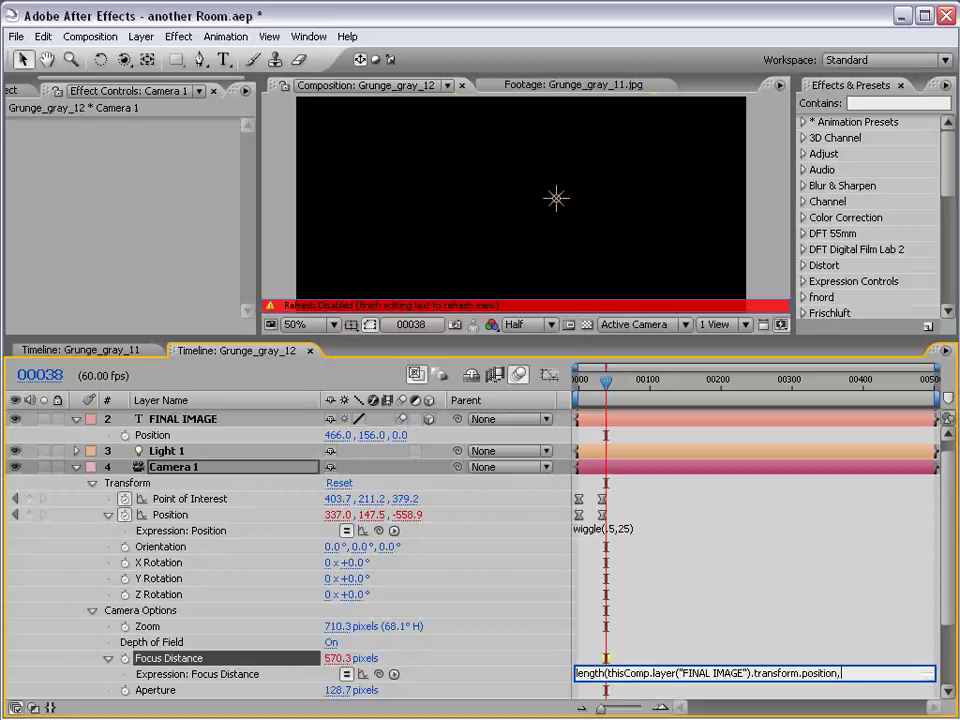
drag(378, 674, 170, 524)
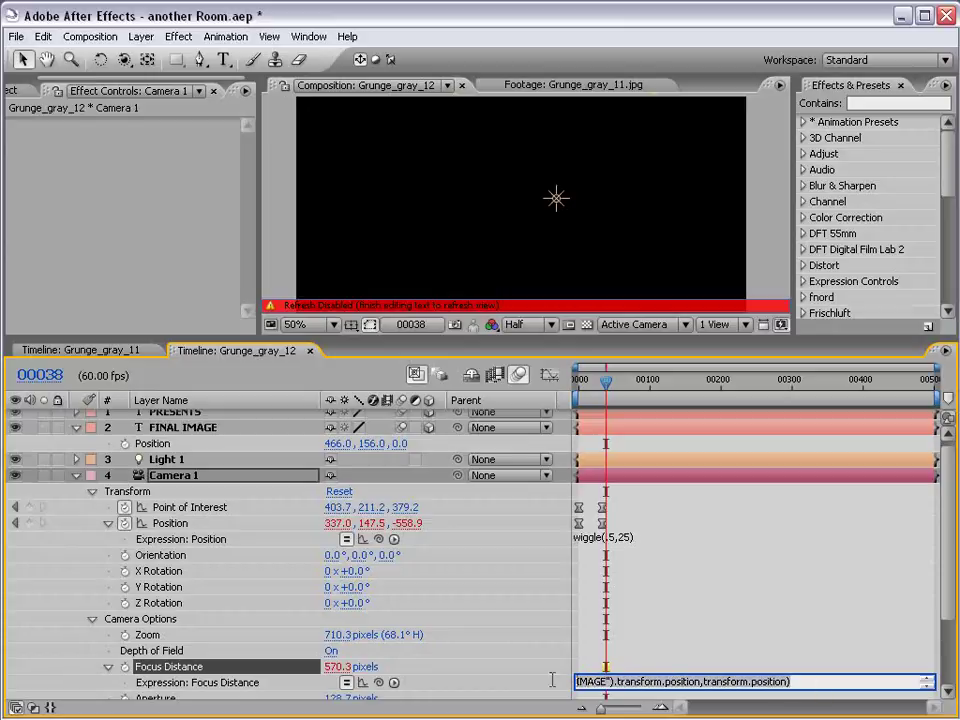
click(505, 509)
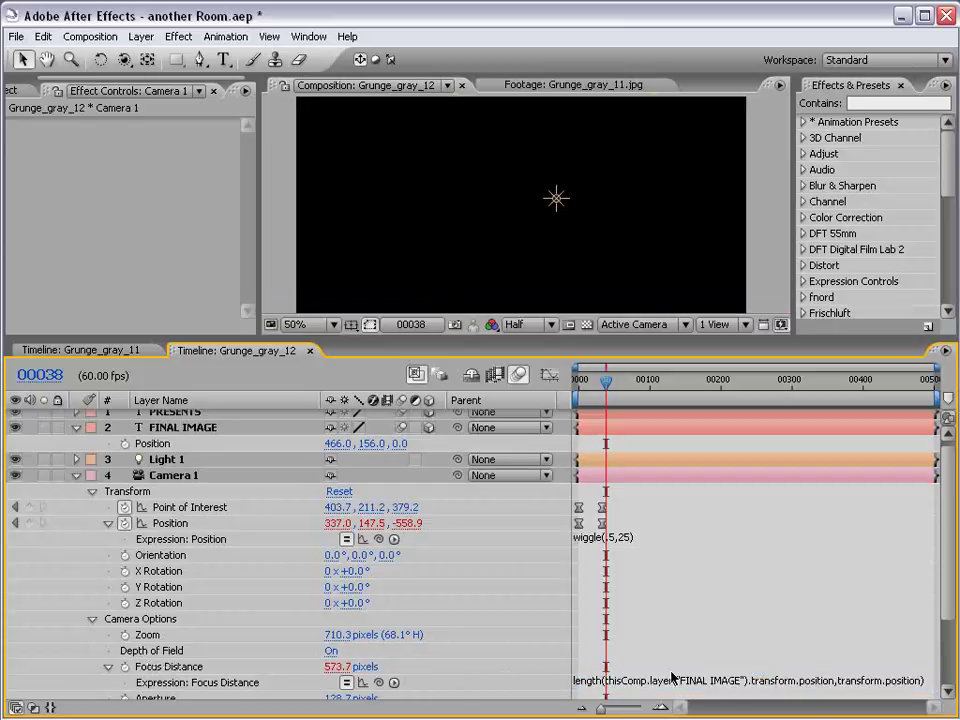
Step: Complete the focus expression with the FINAL IMAGE and camera positions, then scrub back to frame 0
click(593, 684)
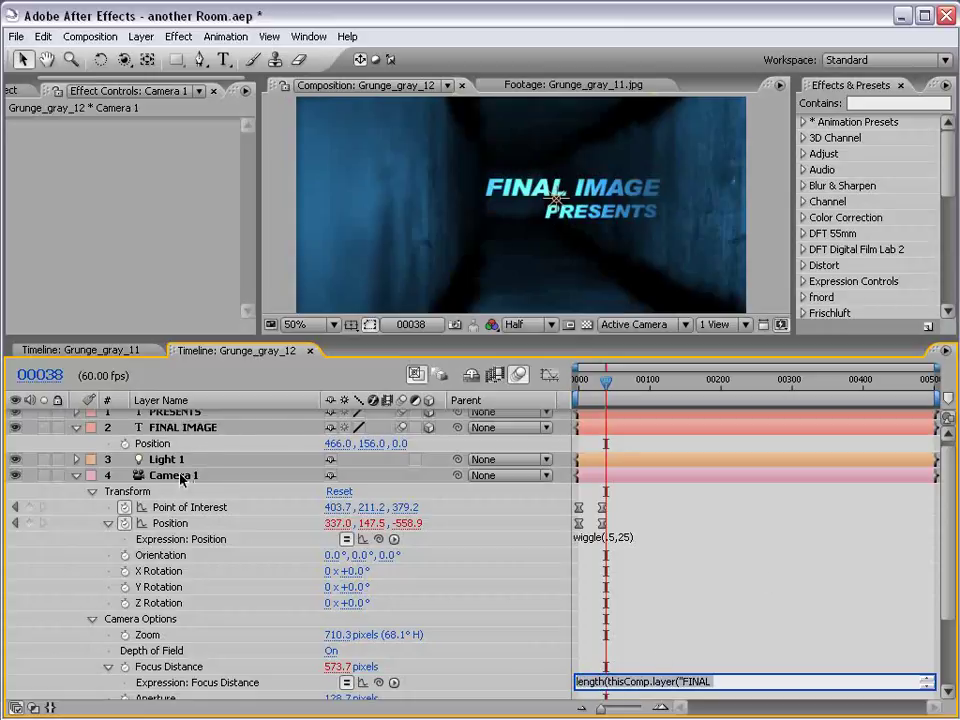
text(IMAGE").transform.position,transform.position))
click(478, 615)
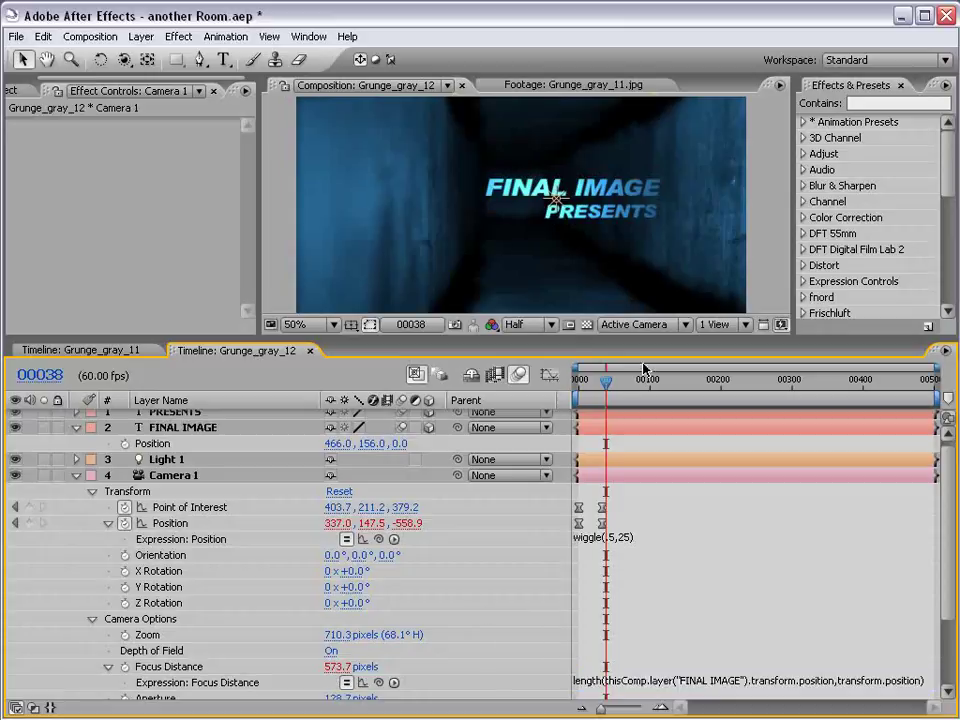
click(604, 386)
drag(604, 386, 592, 386)
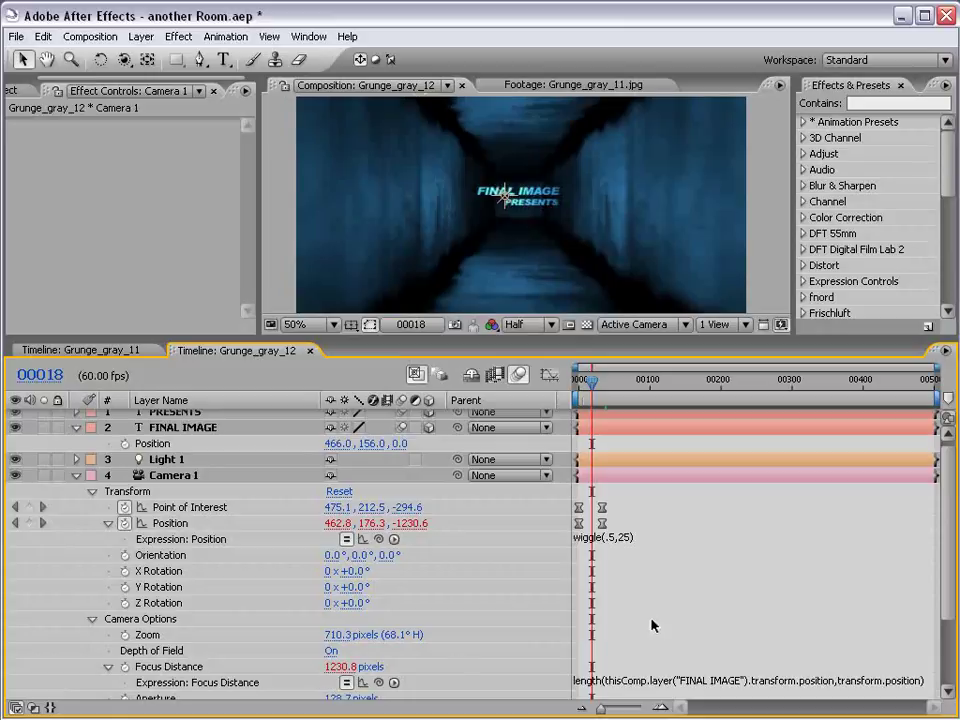
drag(590, 385, 578, 385)
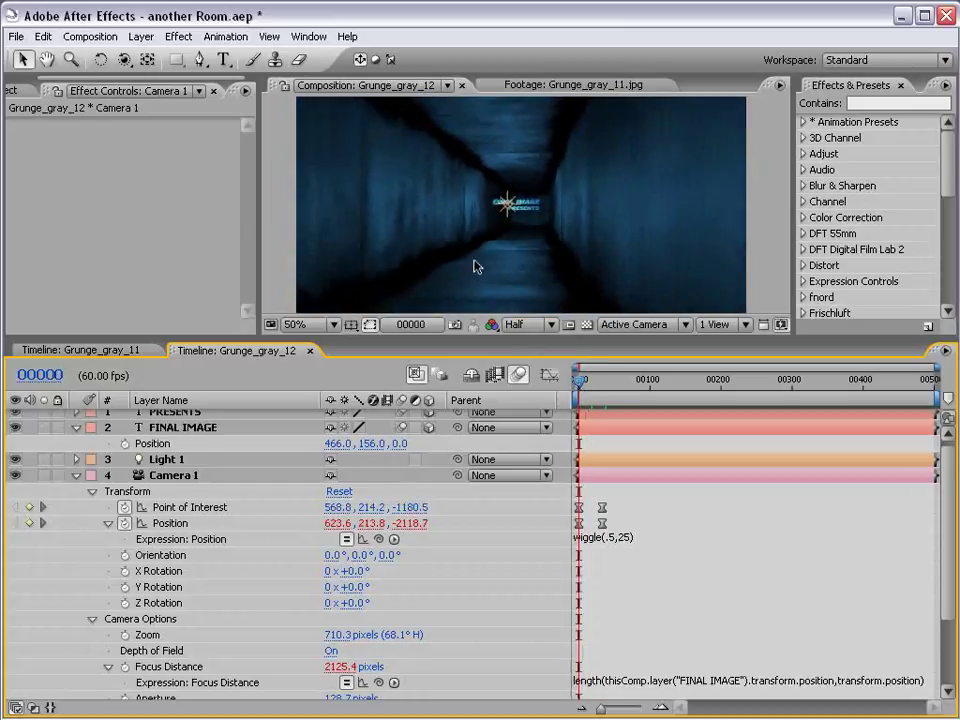
Step: Set preview resolution to Full and RAM-preview the fly-in full-window at 100%
key(grave)
click(279, 705)
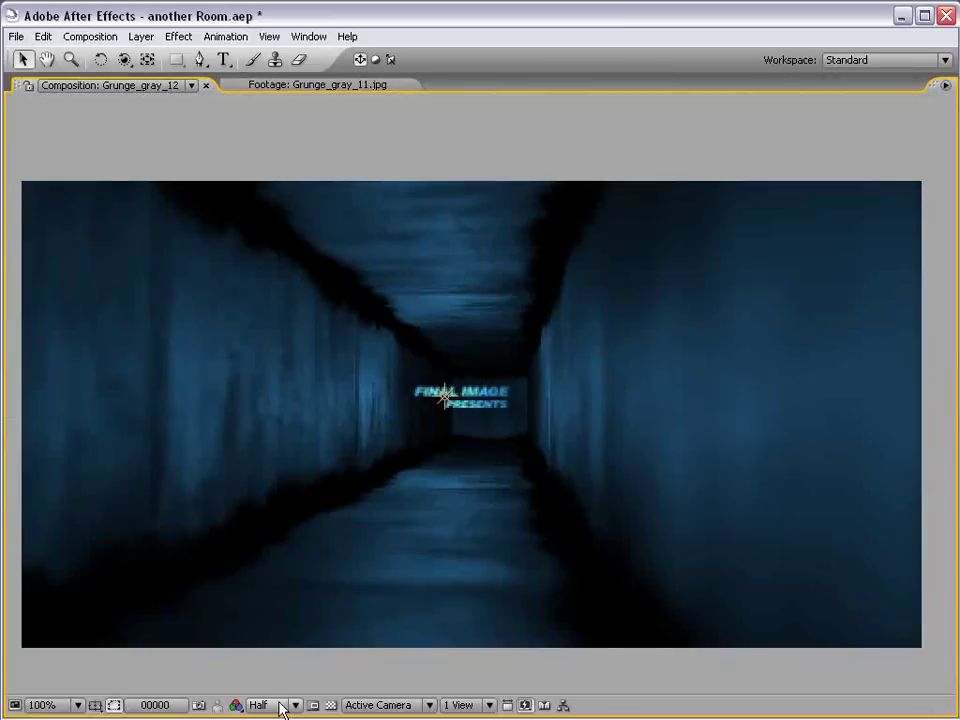
click(272, 688)
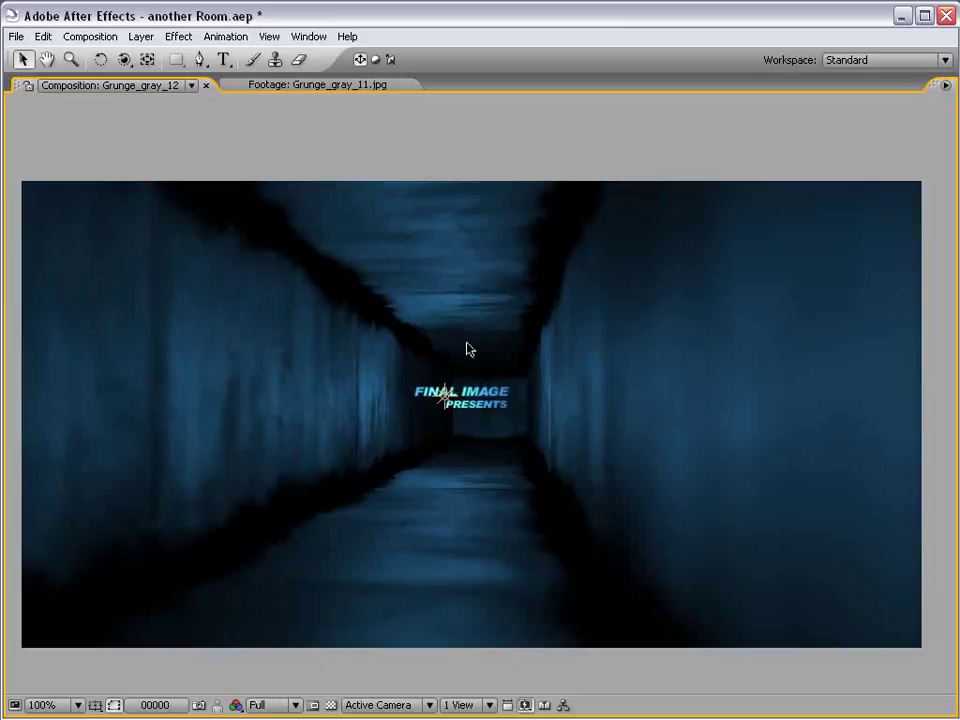
key(grave)
key(comma)
key(comma)
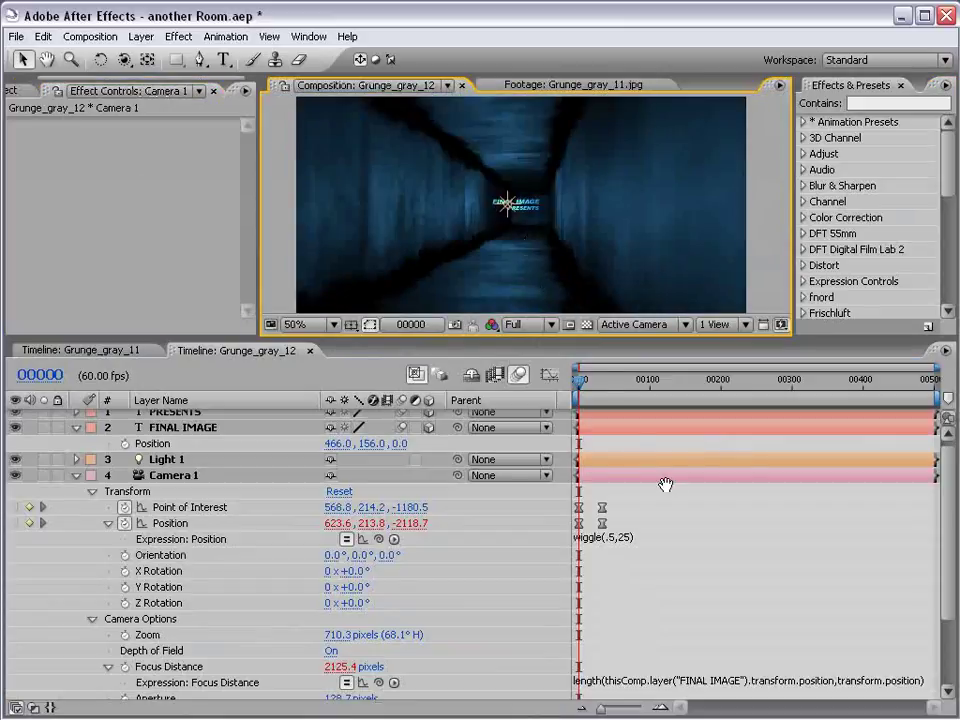
key(grave)
key(period)
key(period)
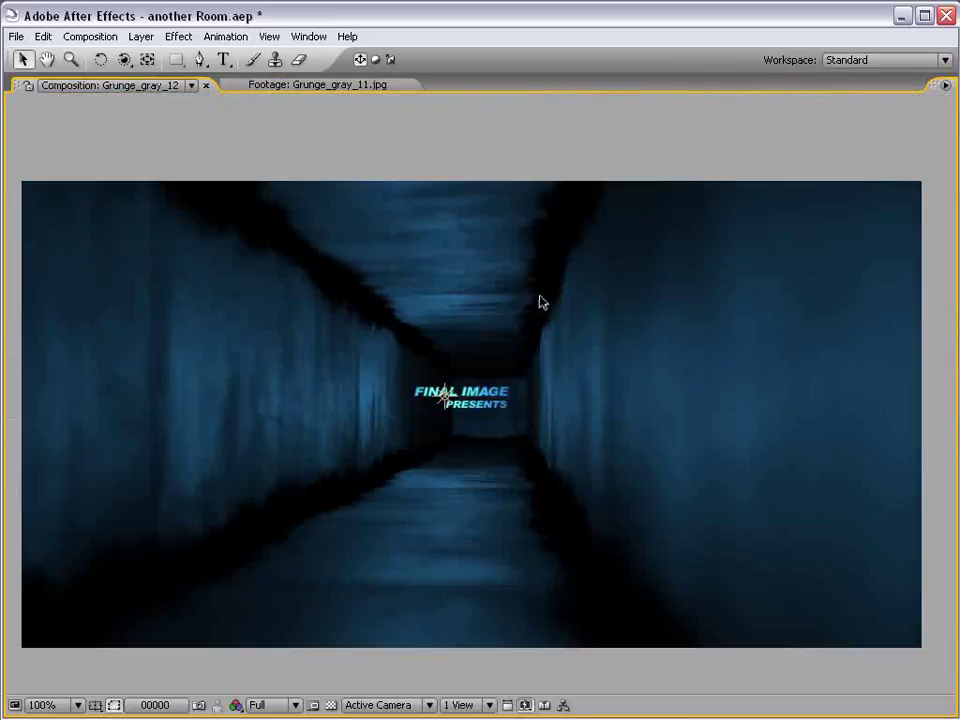
key(space)
key(KP_0)
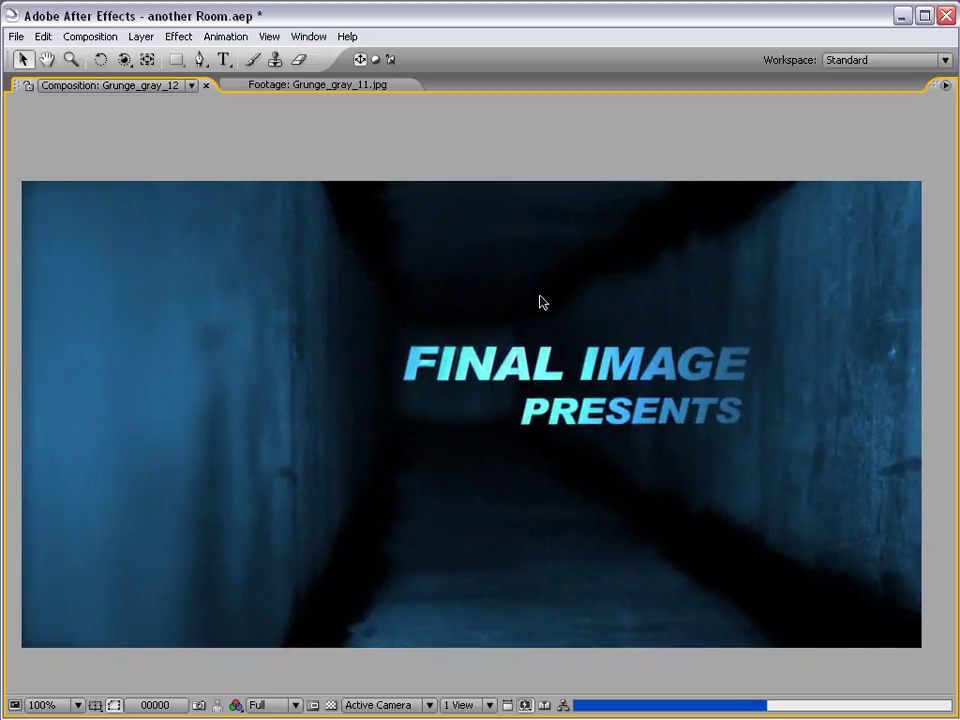
Step: Change Camera 1's Position expression from wiggle(.5,25) to wiggle(.75,35)
key(grave)
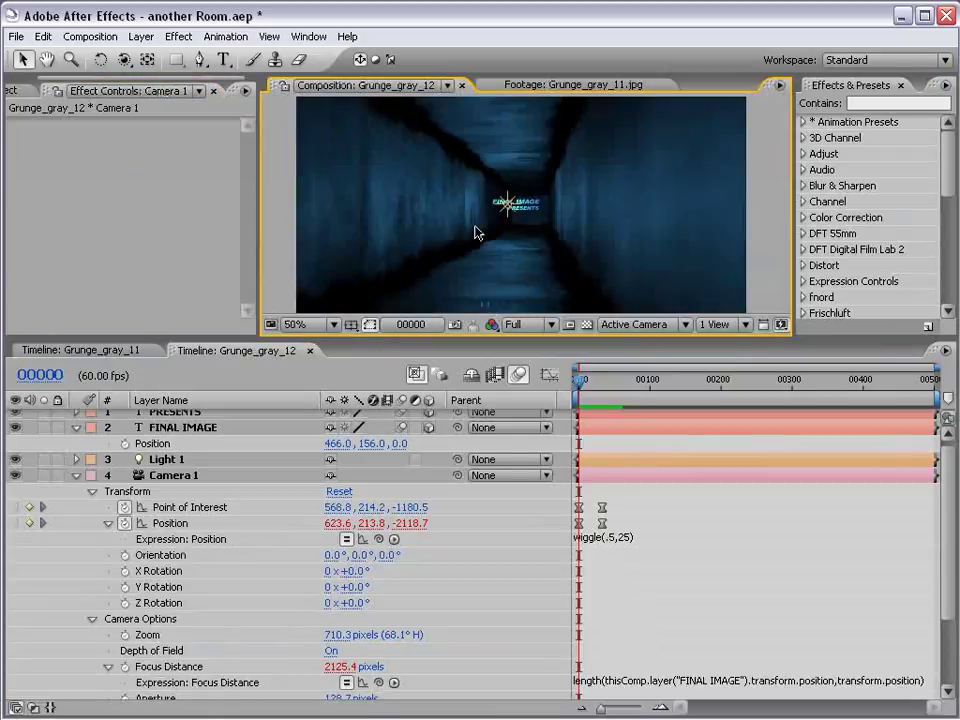
click(629, 538)
click(700, 536)
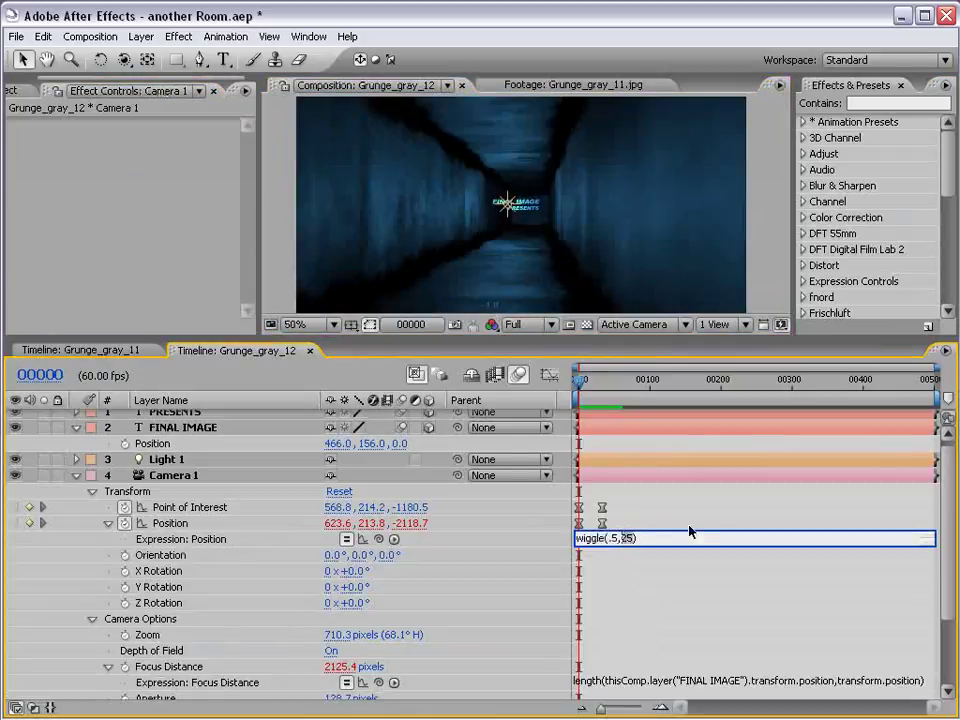
double_click(626, 538)
text(35)
click(620, 538)
key(BackSpace)
text(75)
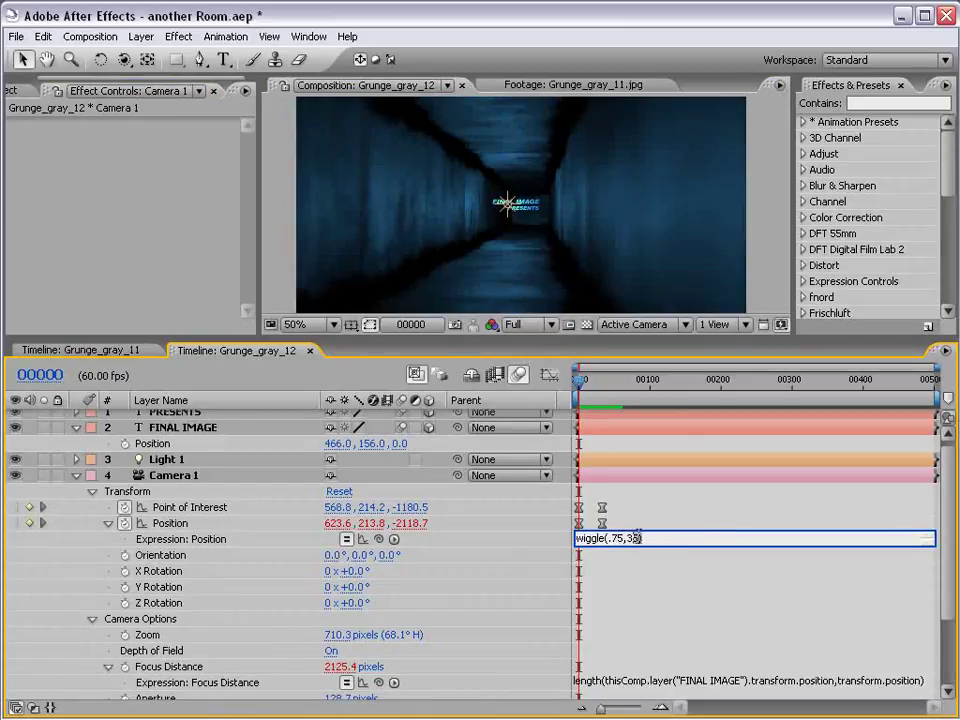
double_click(617, 538)
double_click(631, 538)
click(641, 527)
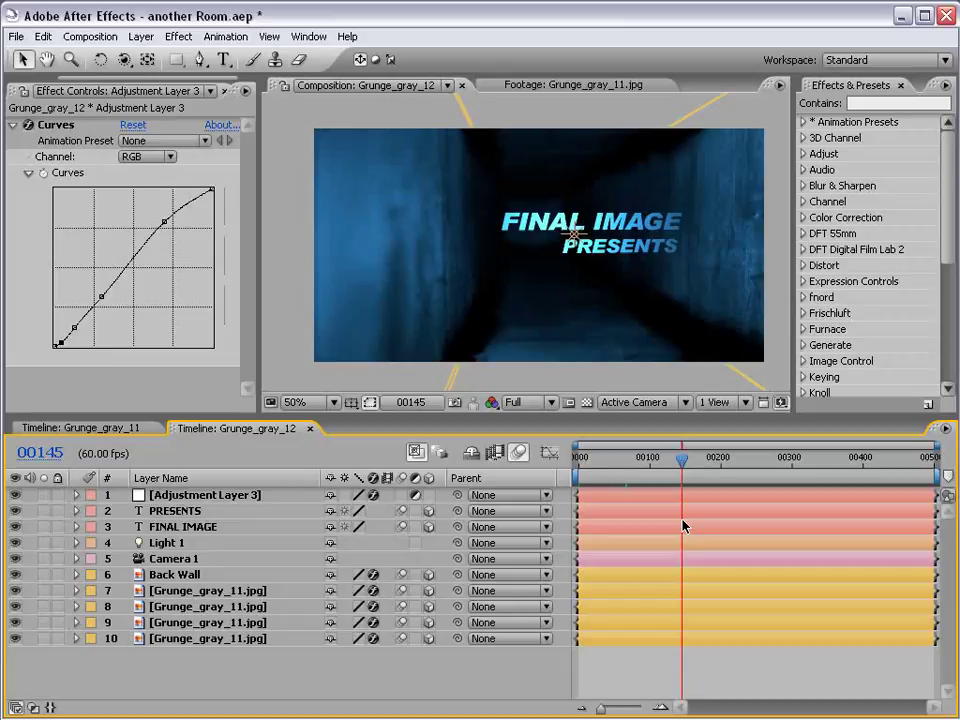
Step: Clear the layer selection and switch to the Track Z Camera tool
click(657, 667)
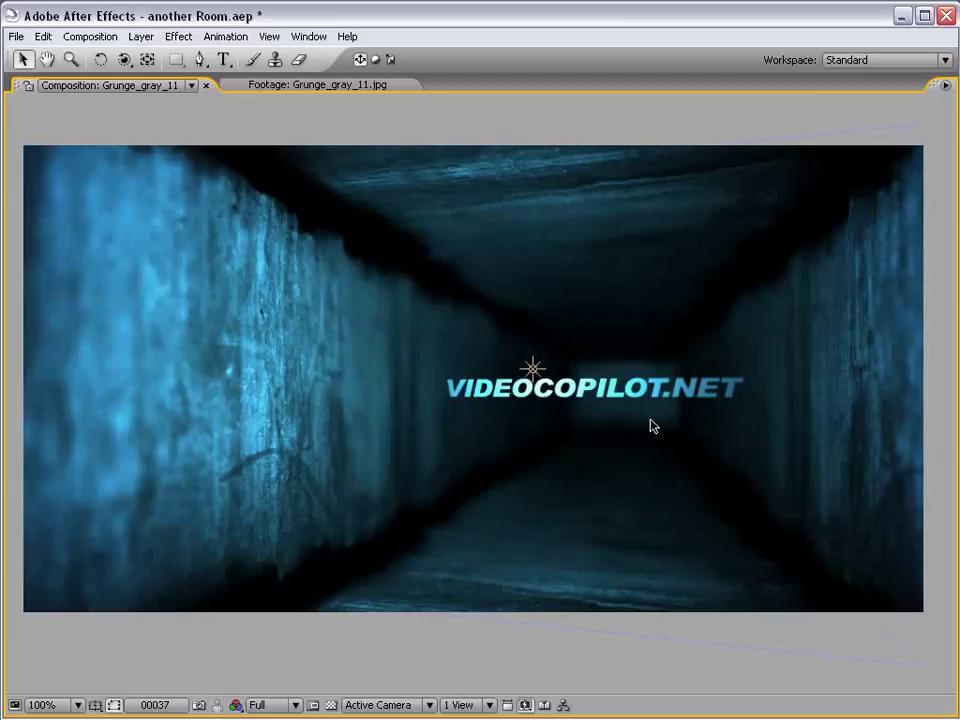
key(c)
key(c)
key(c)
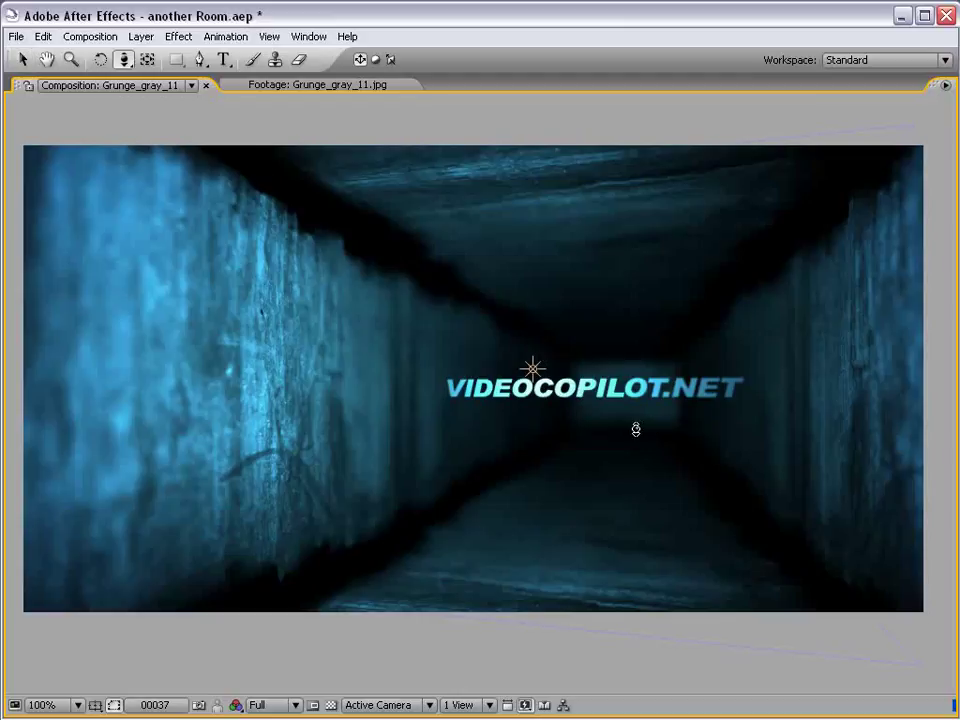